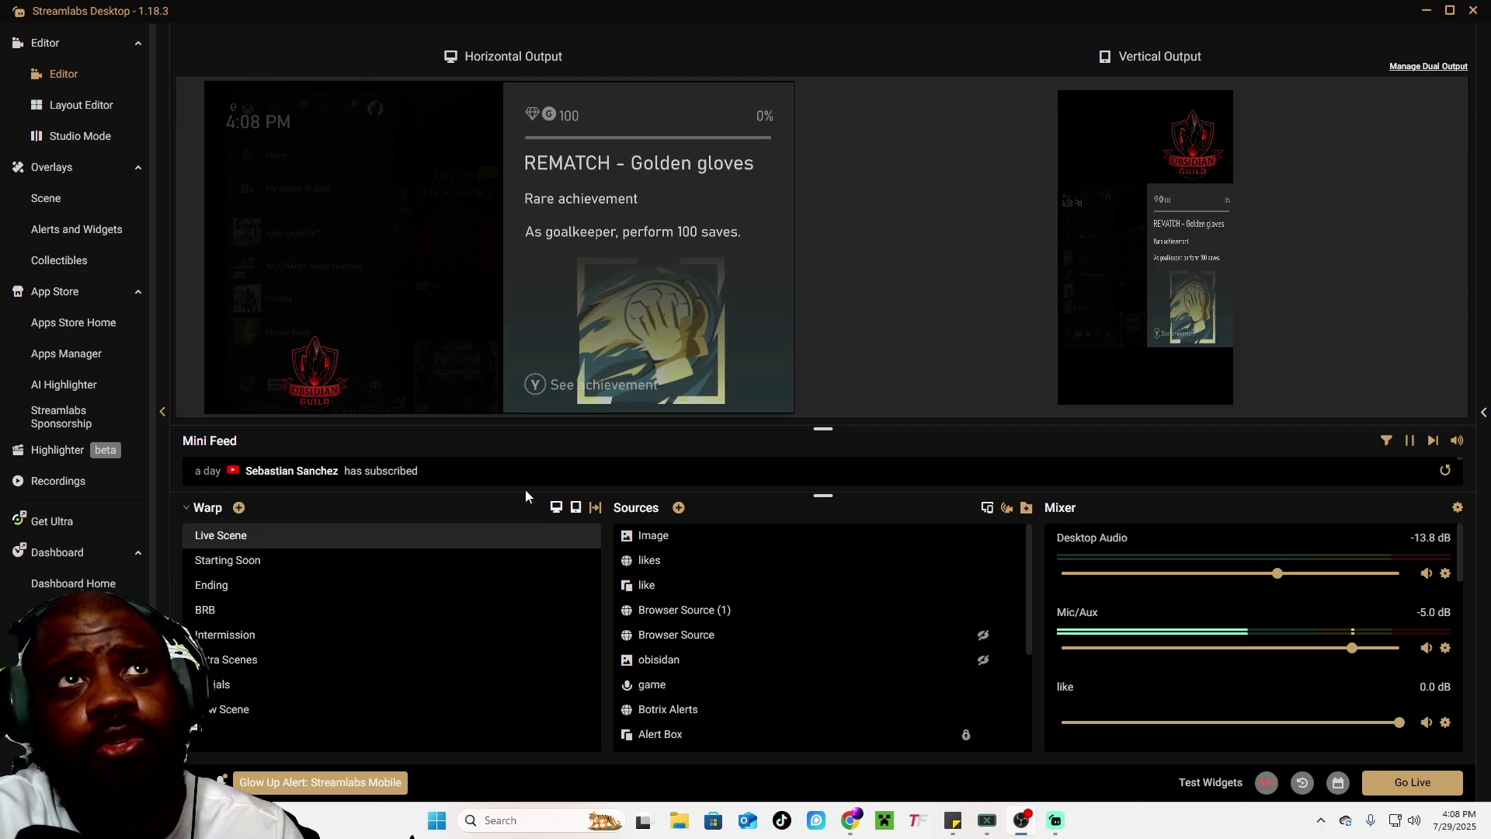
# Step: Open Streamlabs Desktop's Stream settings and scroll through the linked Stream Destinations list
pyautogui.scroll(-1, 78, 621)
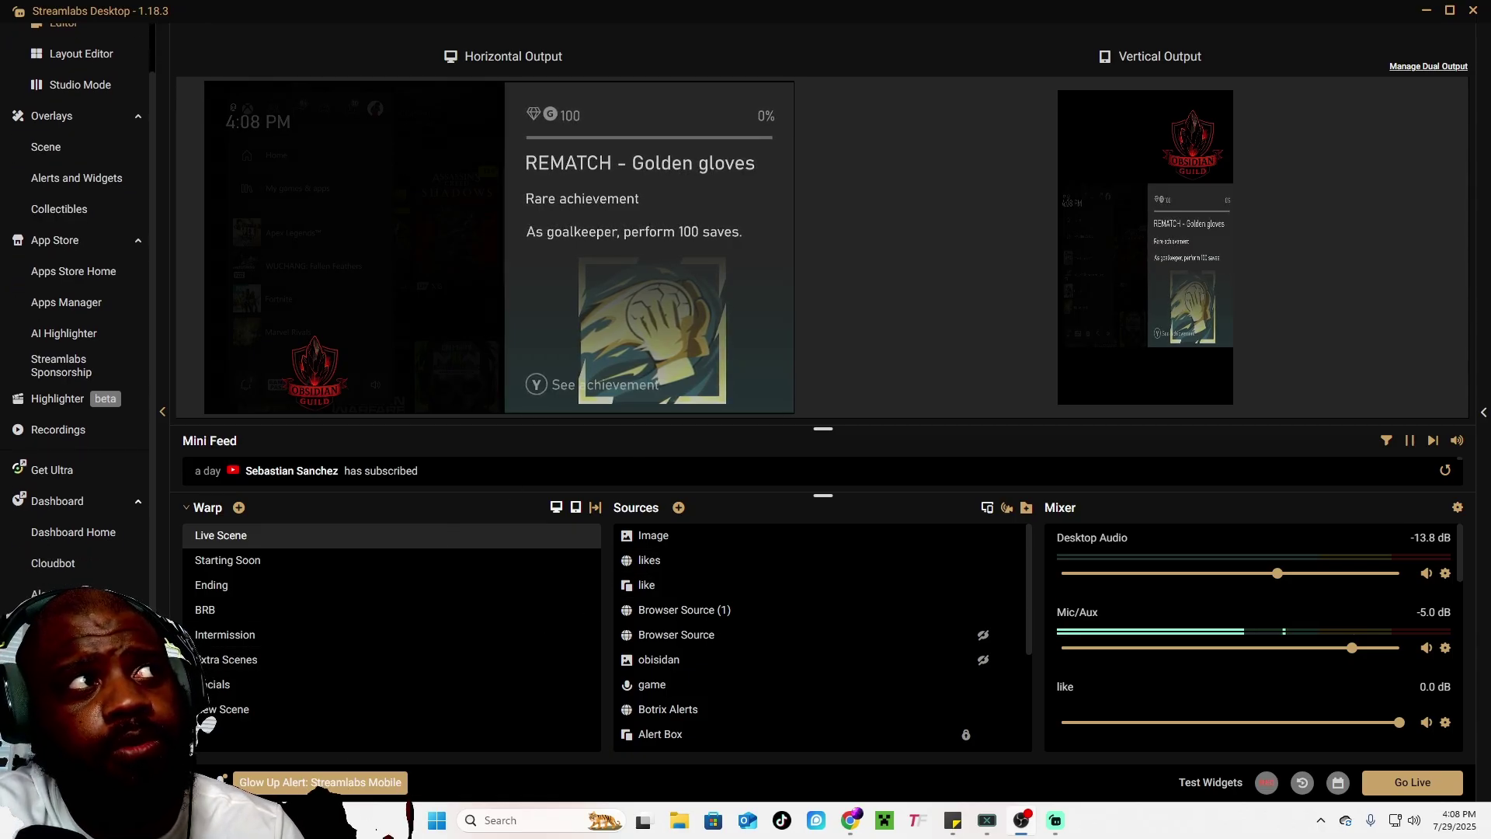
pyautogui.click(47, 746)
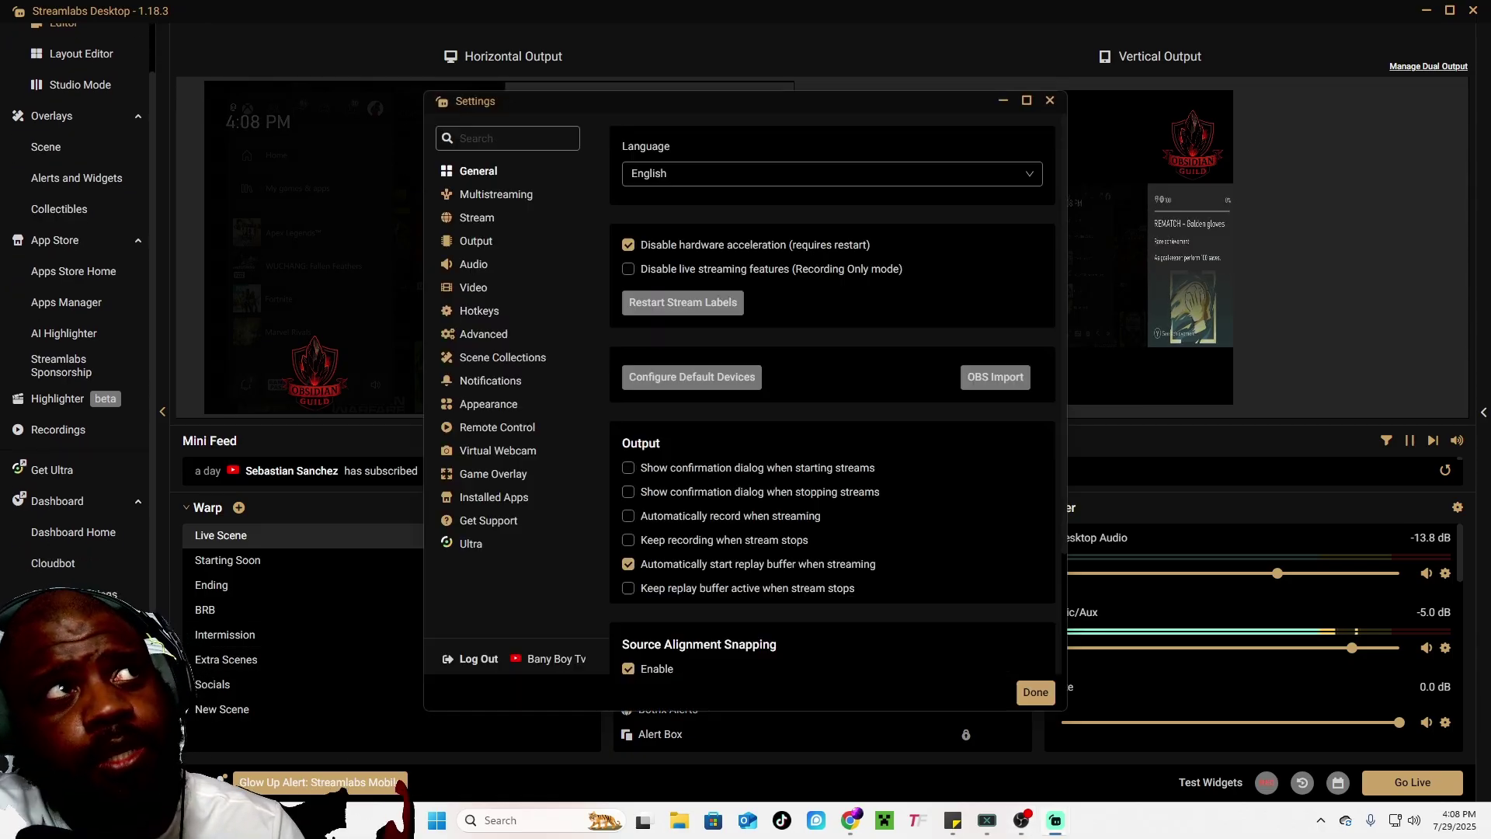
pyautogui.click(490, 219)
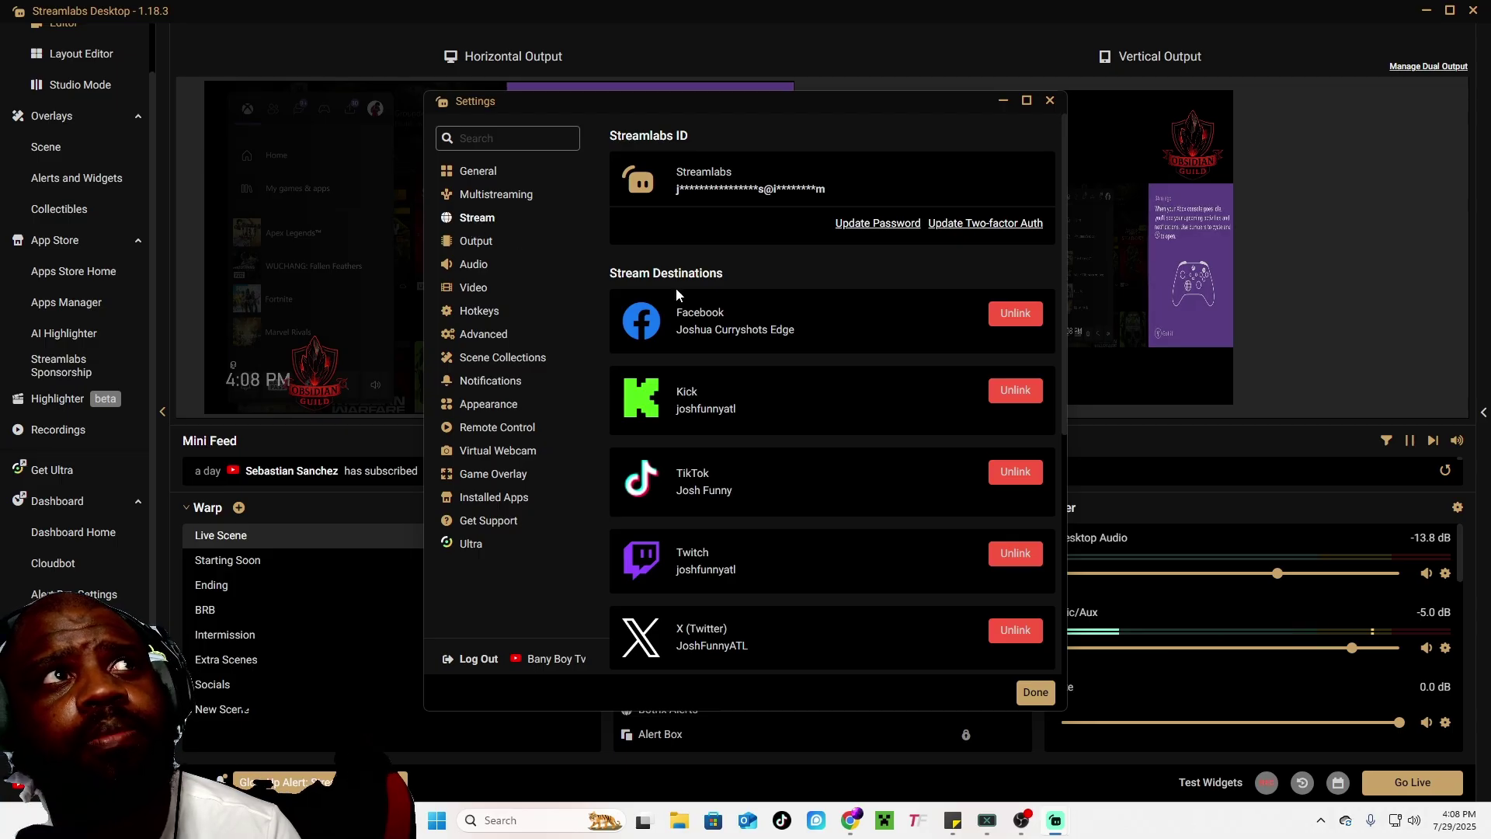
pyautogui.scroll(-5, 676, 287)
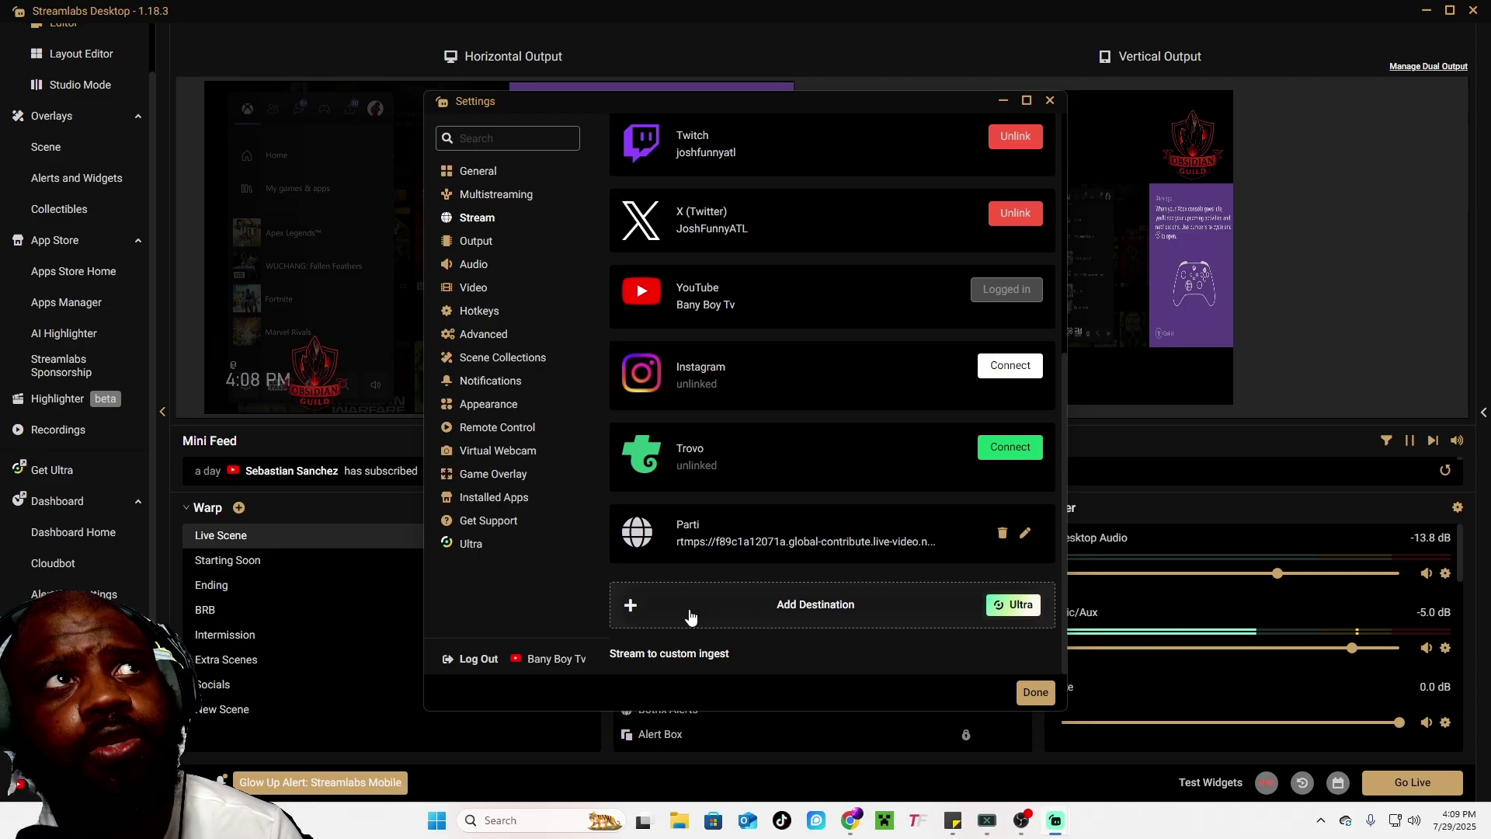
pyautogui.scroll(4, 737, 412)
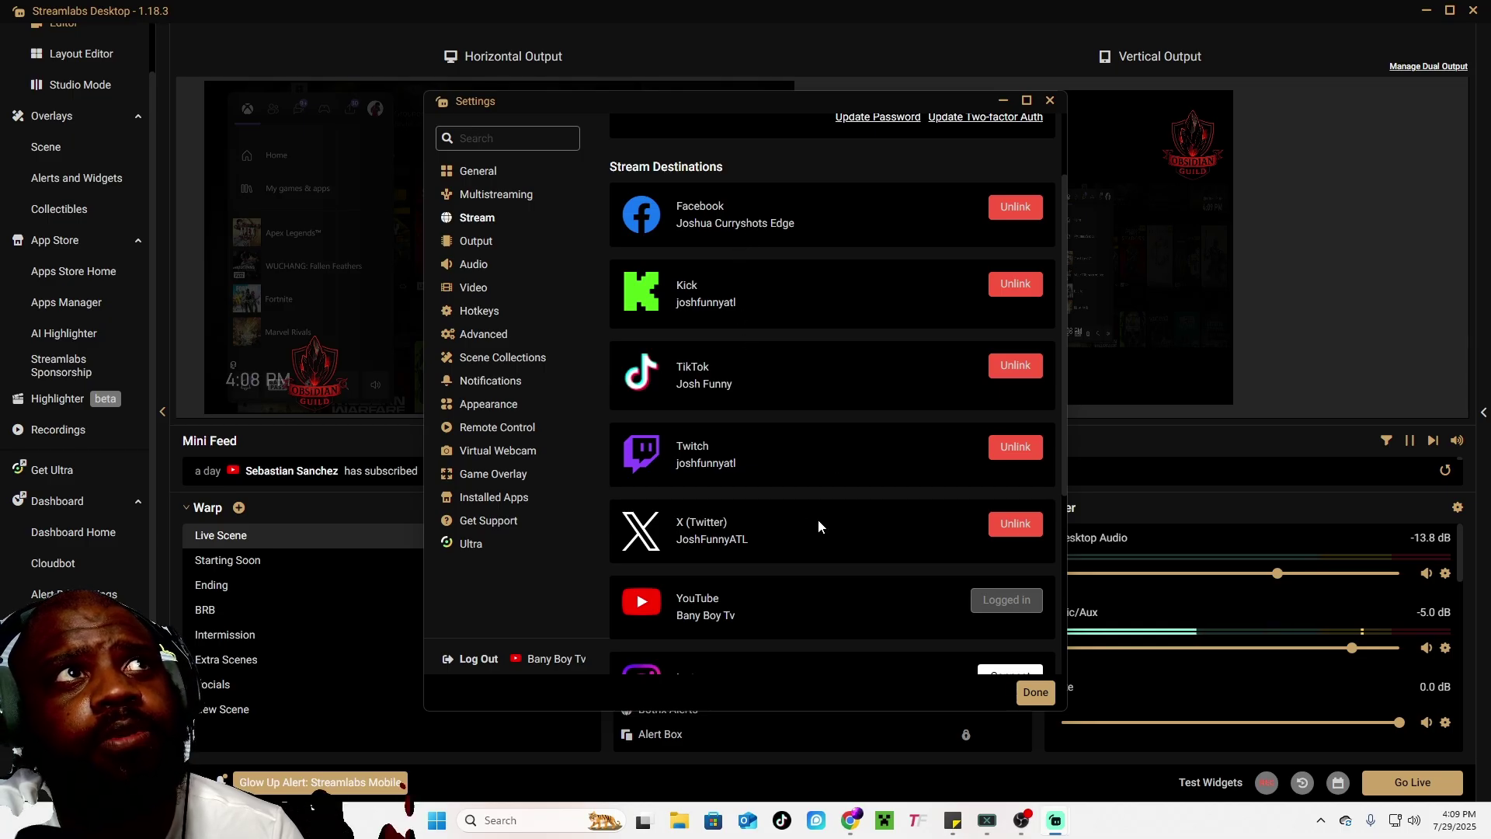
pyautogui.scroll(-3, 932, 568)
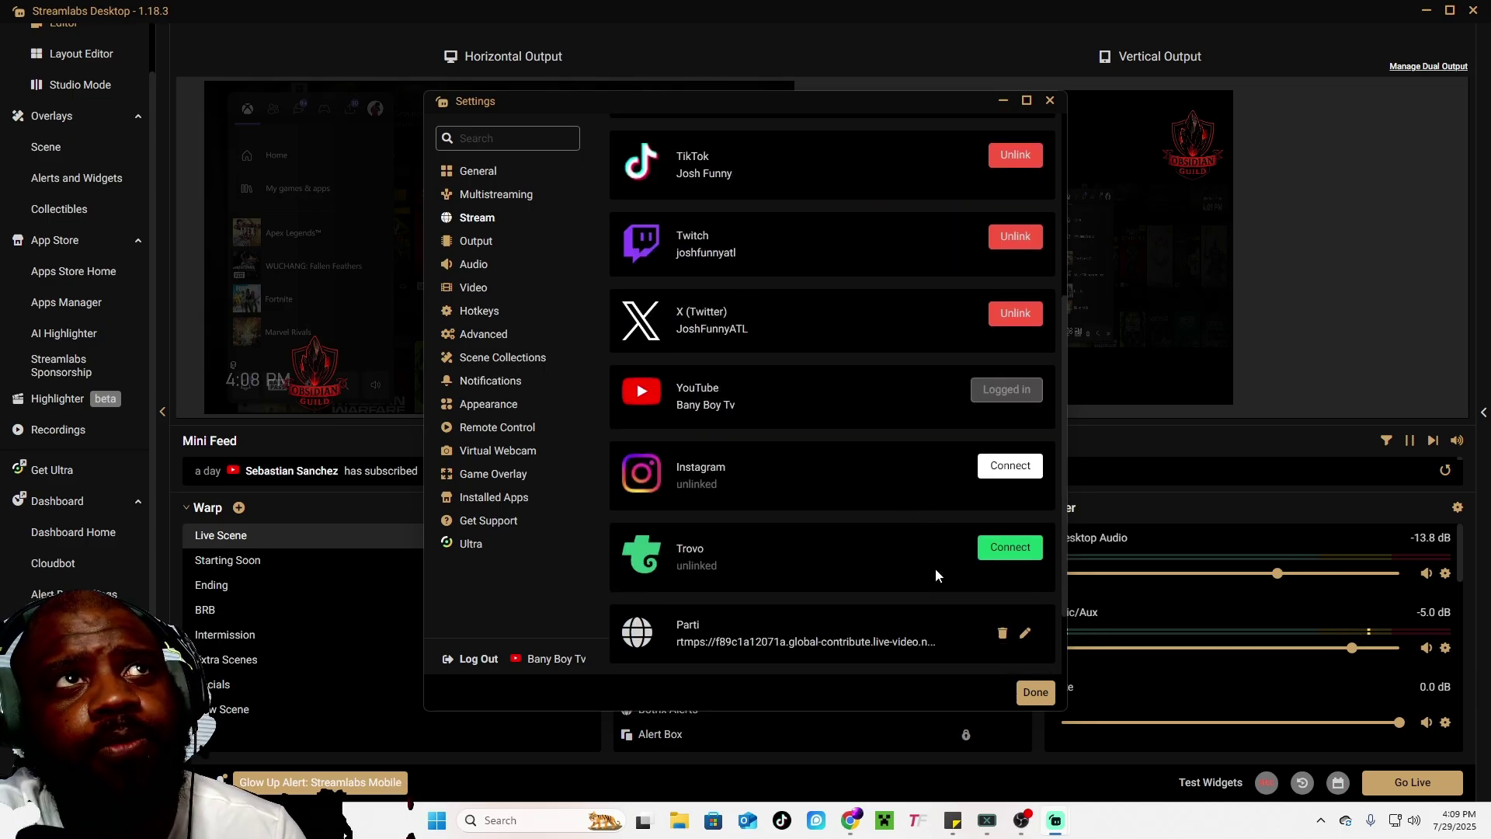
pyautogui.scroll(-1, 935, 565)
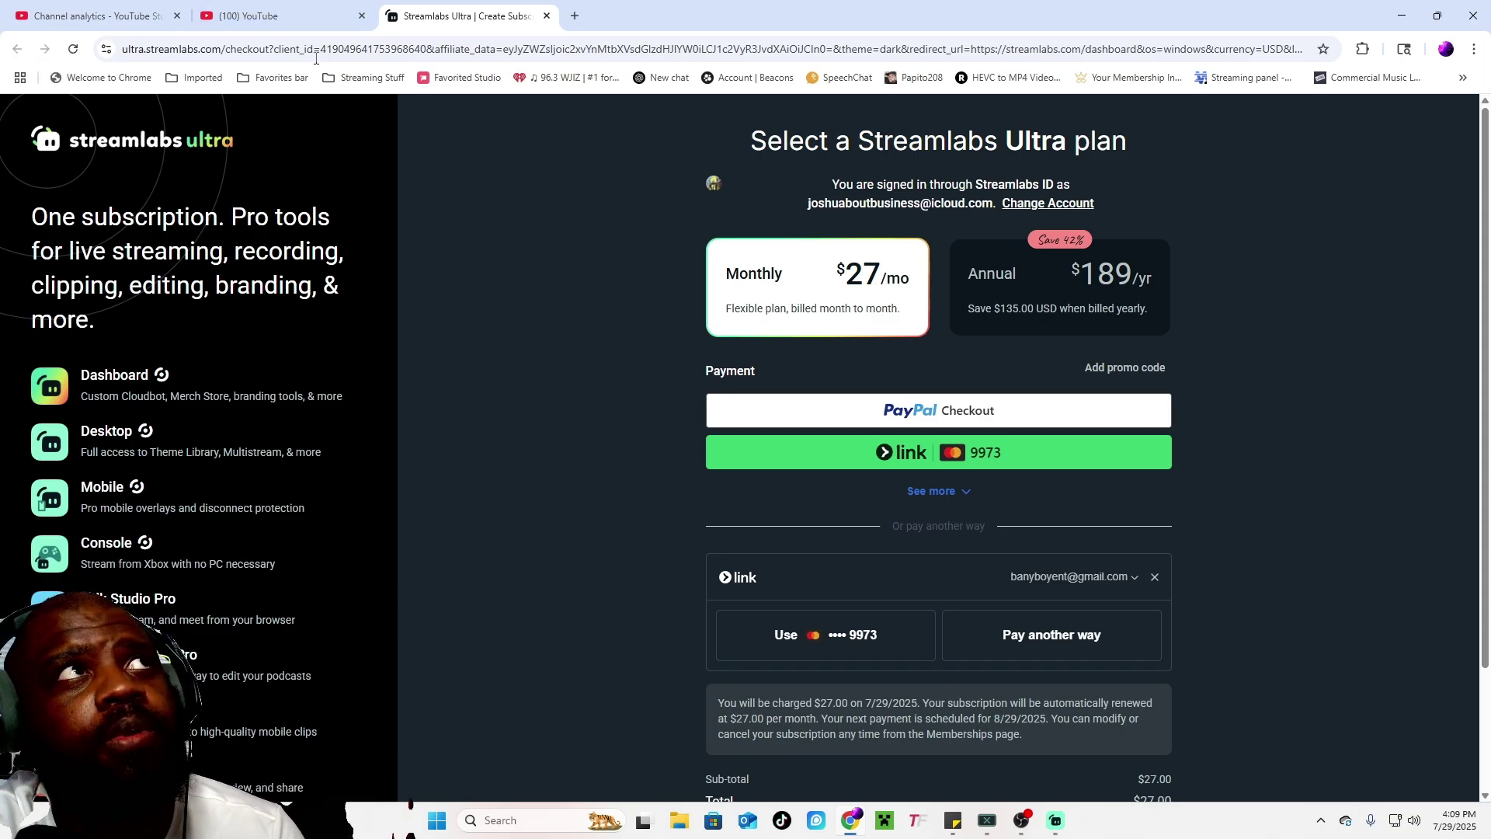
# Step: Load streamlabs from the address bar and open the Streamlabs Dashboard
pyautogui.click(266, 55)
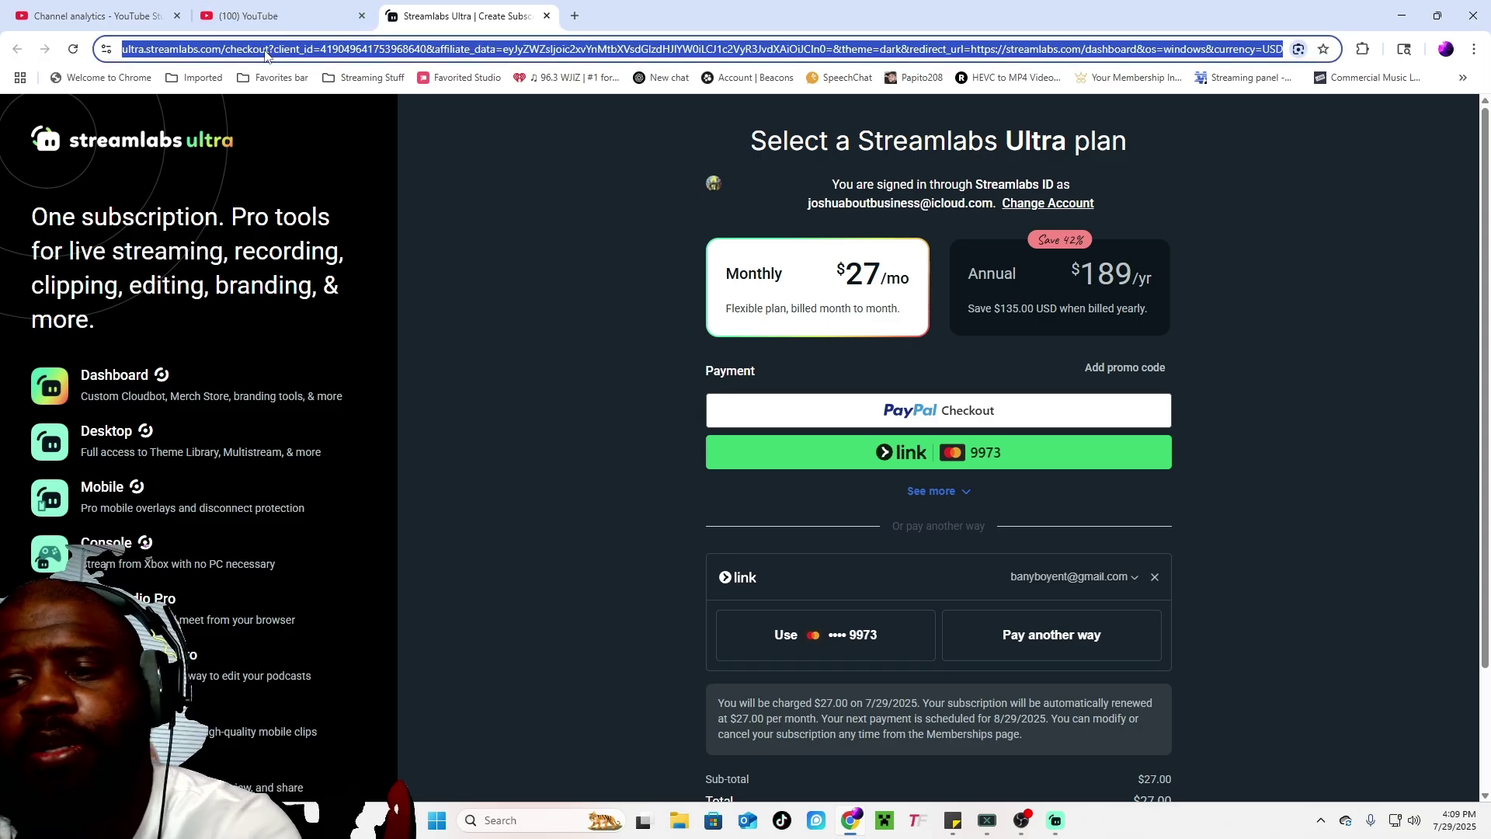
pyautogui.write('streamlabs.c')
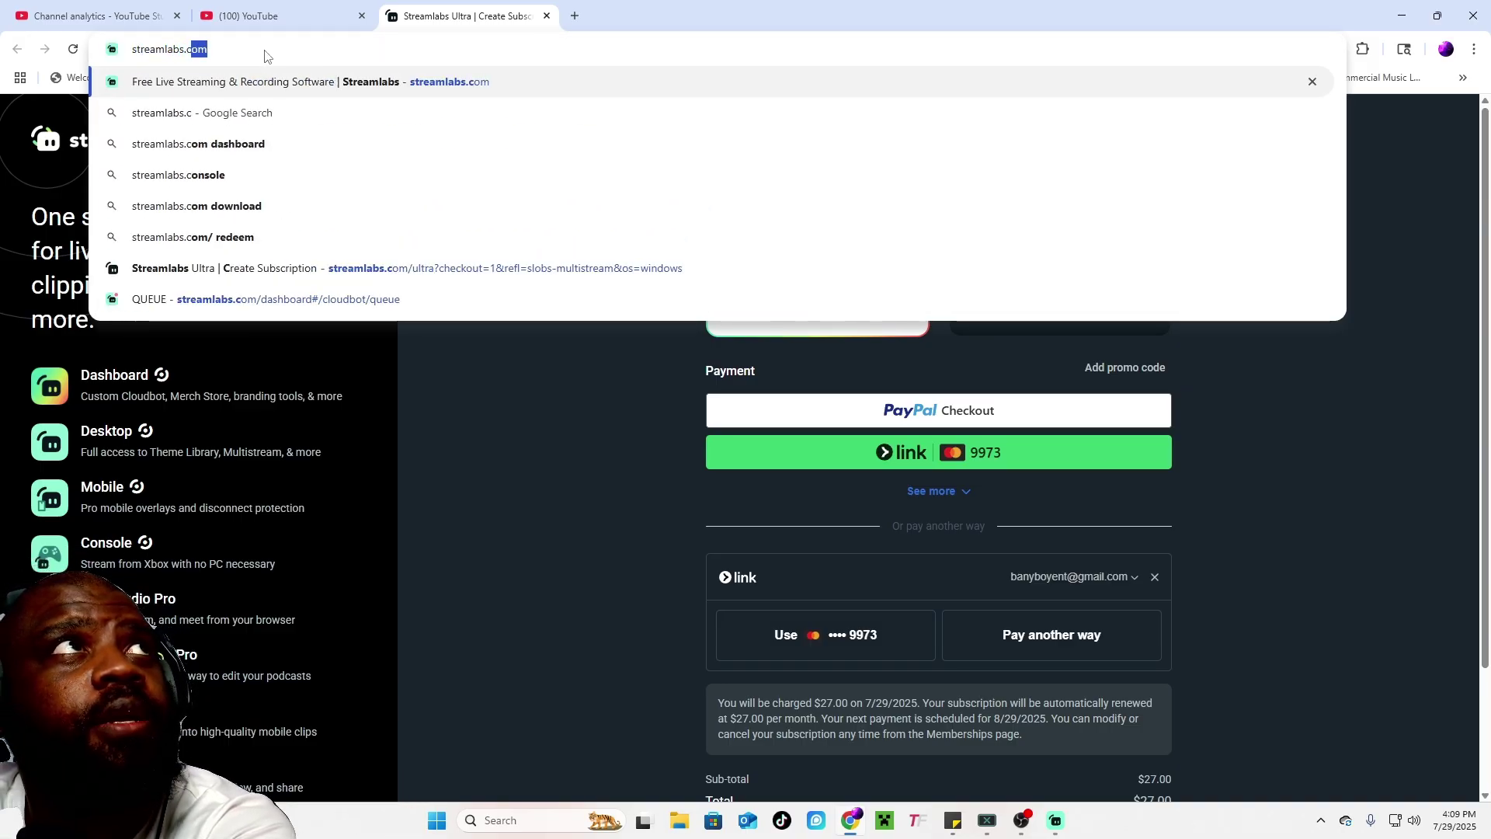
pyautogui.press('Return')
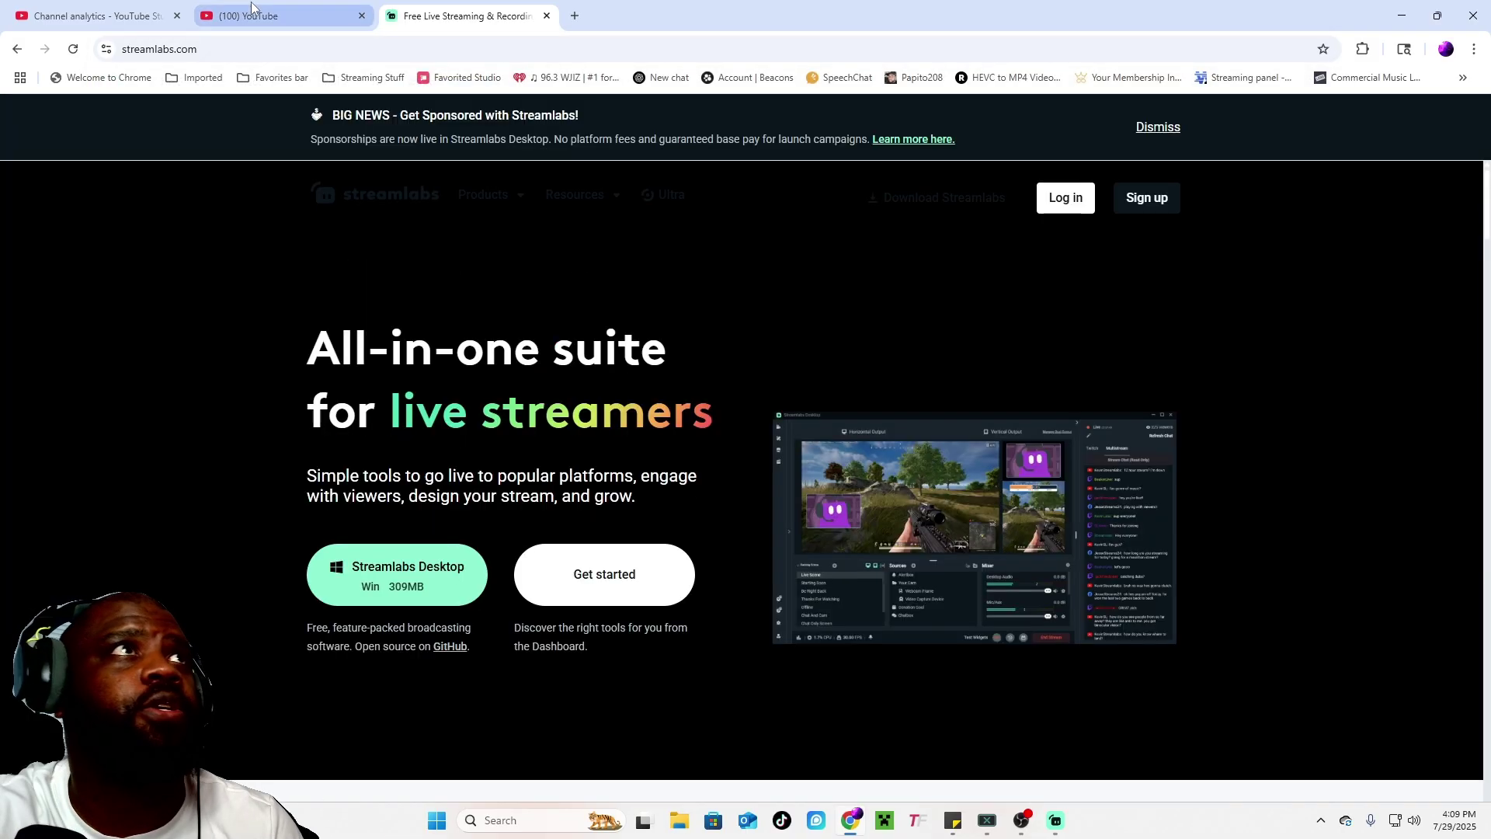
pyautogui.click(1137, 197)
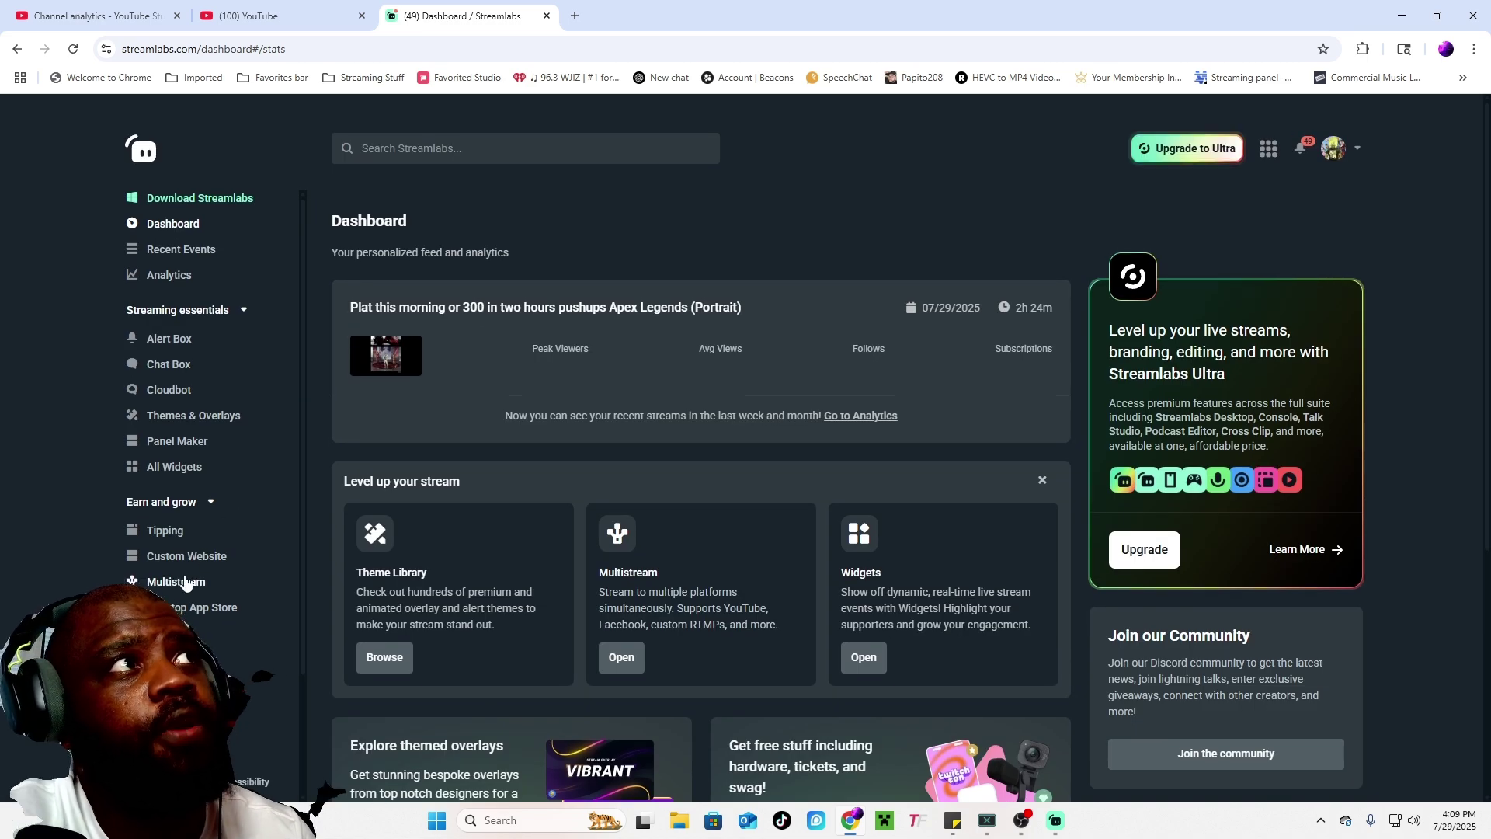
# Step: Open Multistream and review the Twitch, Facebook, YouTube, Trovo, X and Kick platform toggles
pyautogui.click(182, 583)
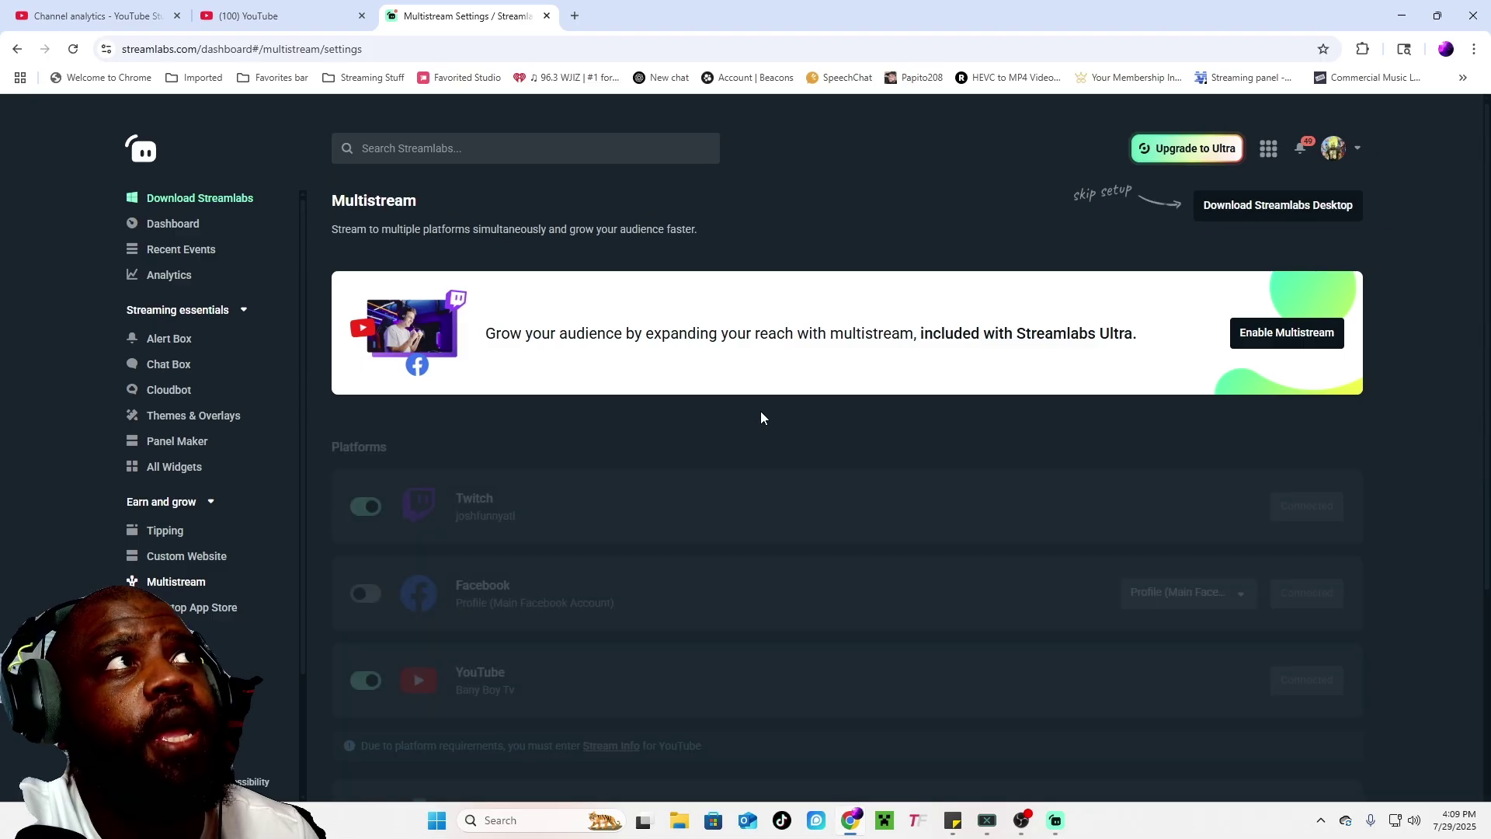
pyautogui.scroll(-2, 691, 412)
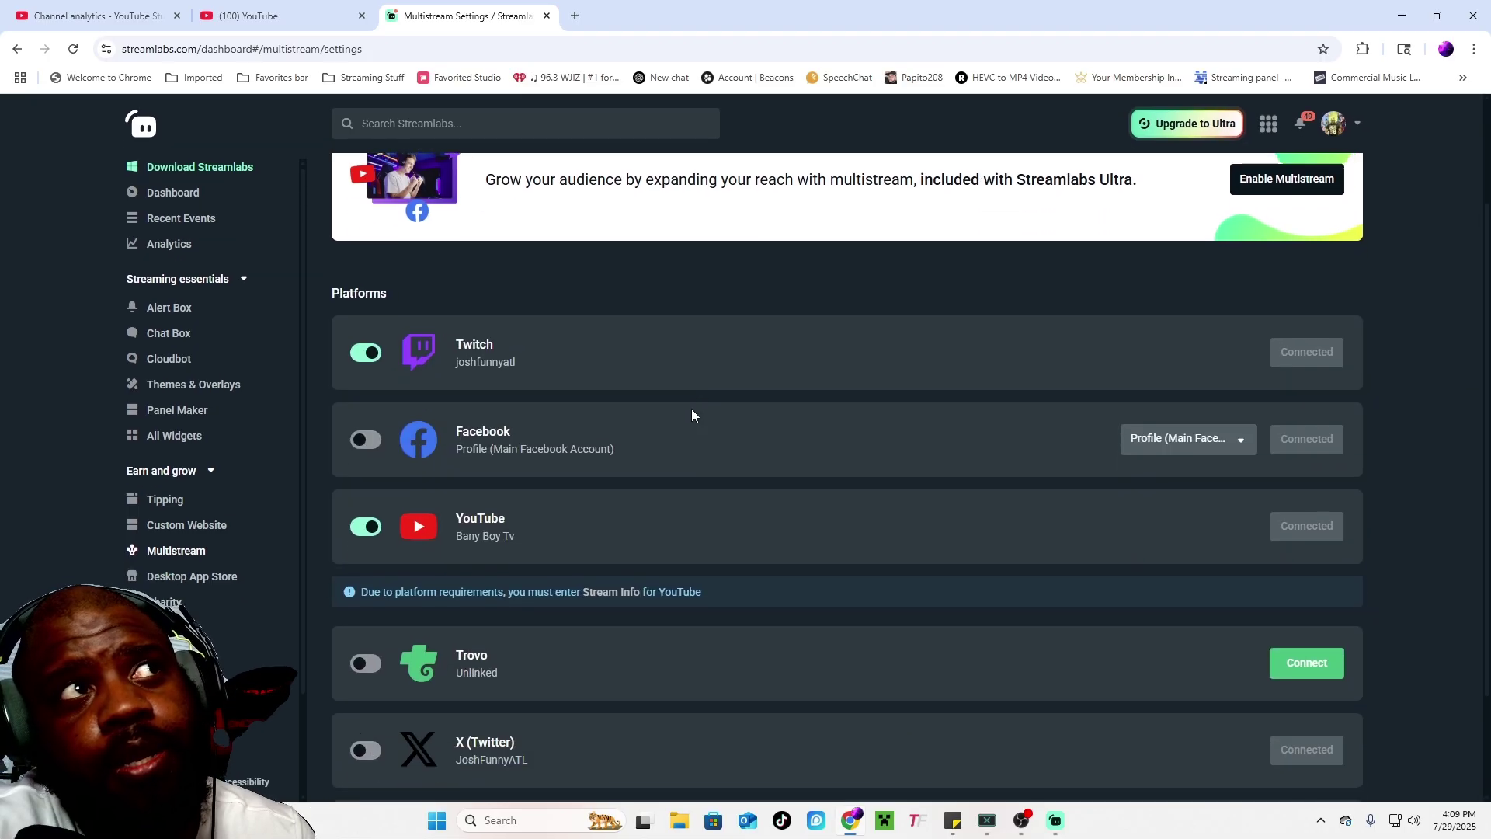
pyautogui.scroll(-2, 691, 408)
pyautogui.scroll(2, 692, 408)
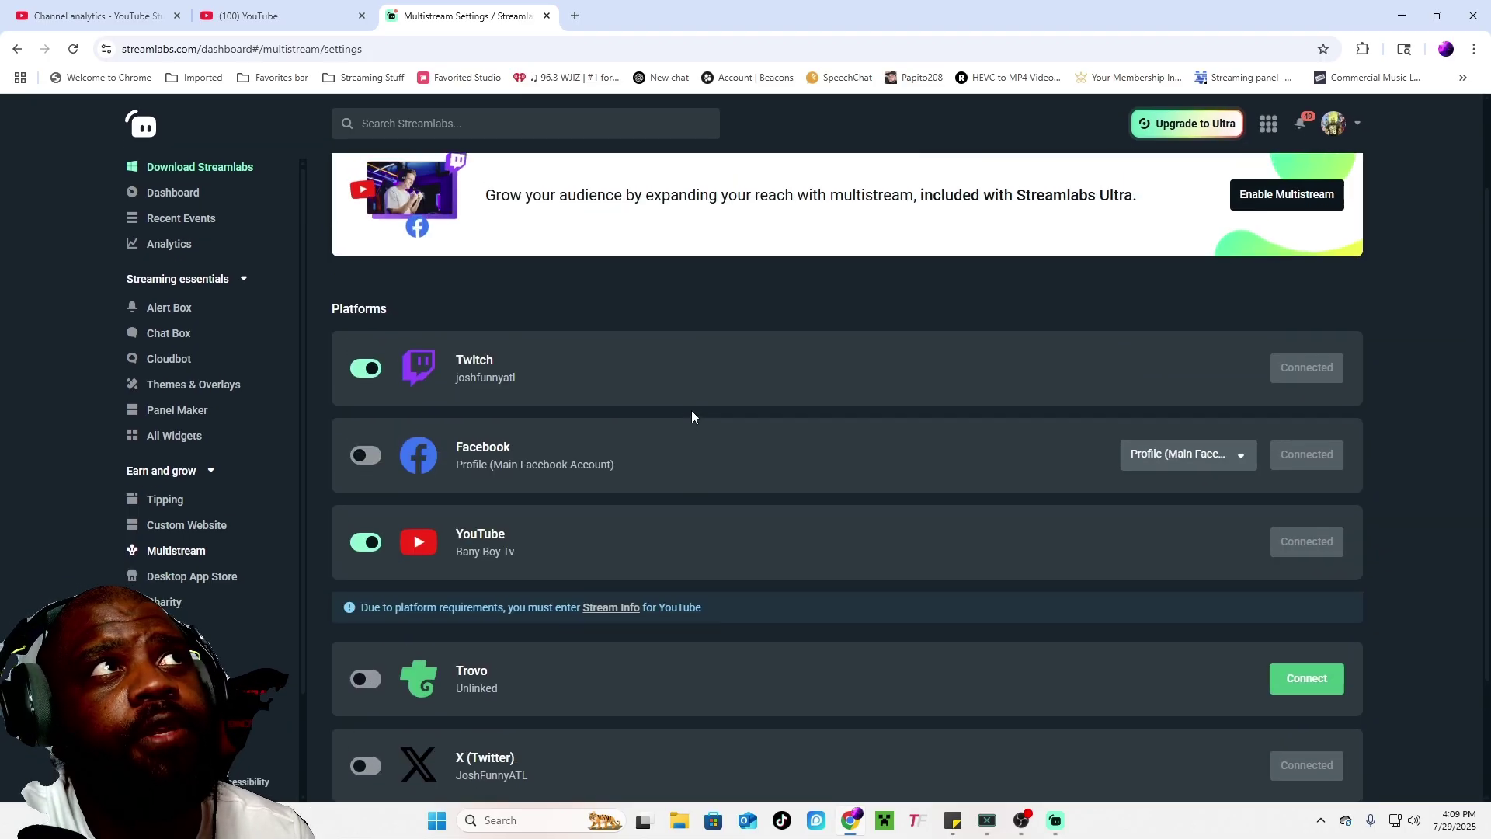
pyautogui.scroll(-2, 691, 412)
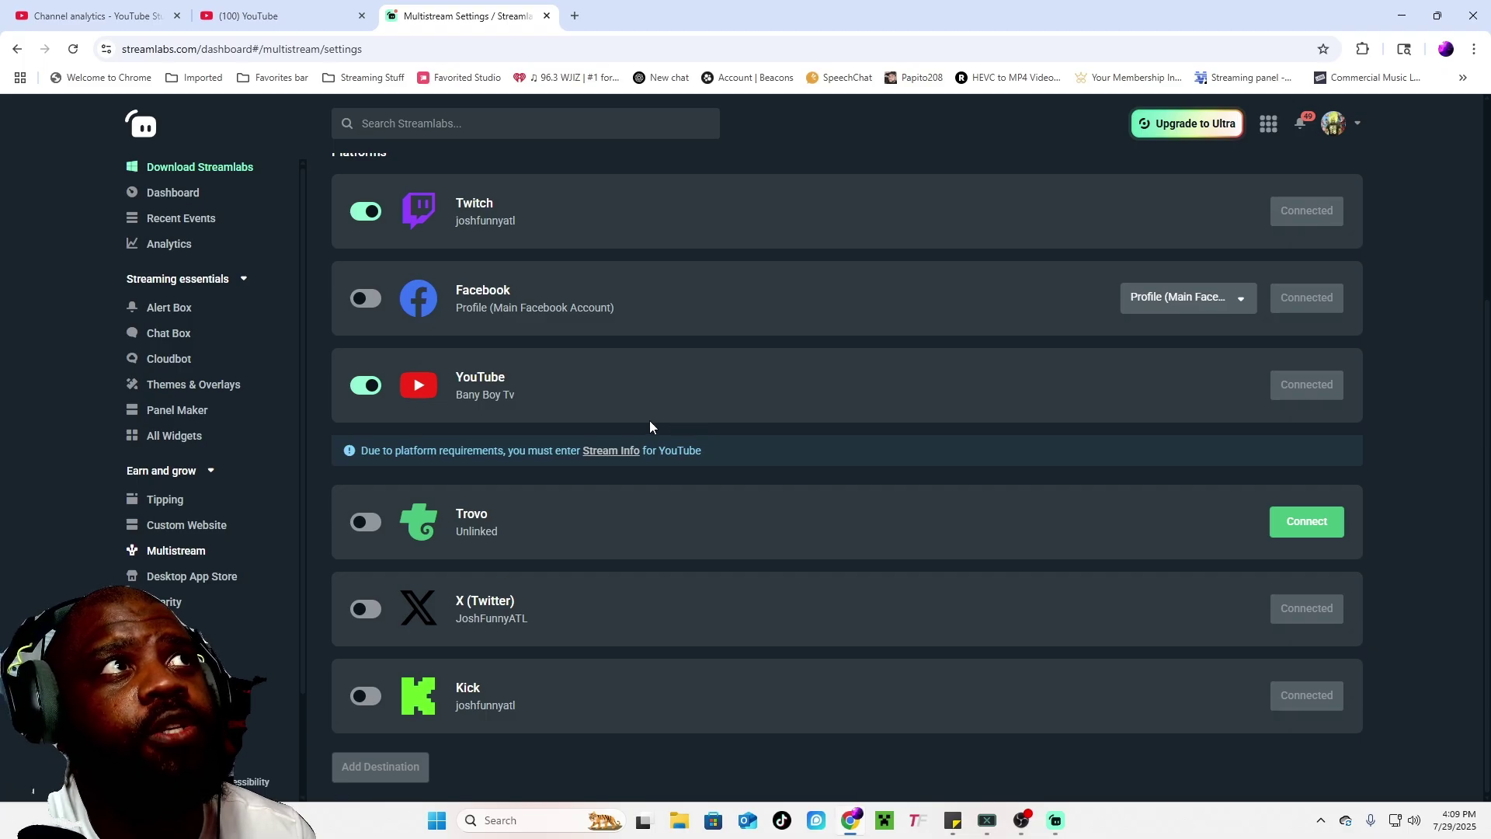
pyautogui.scroll(2, 645, 418)
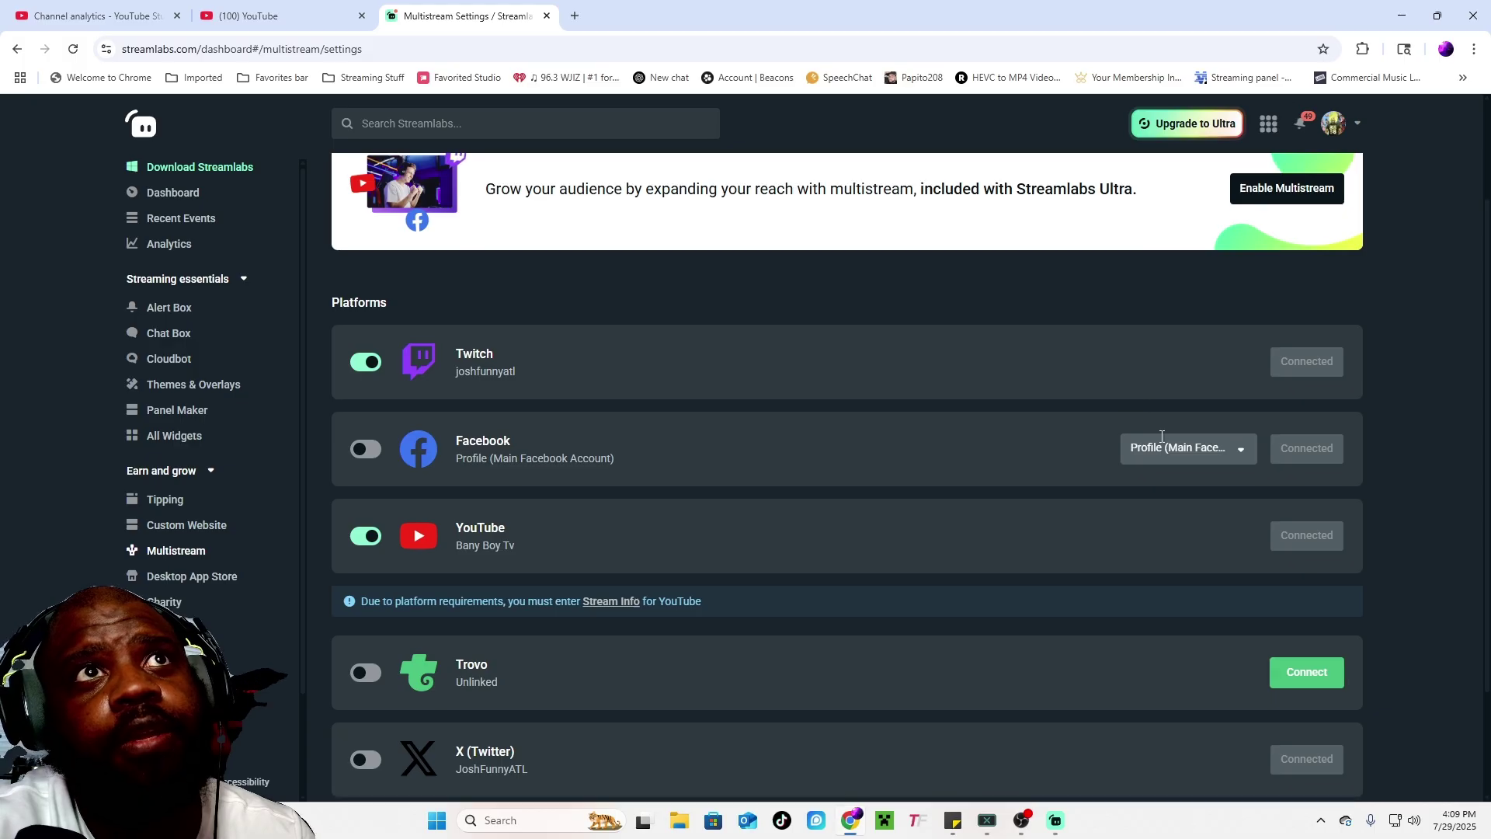
pyautogui.scroll(-2, 967, 497)
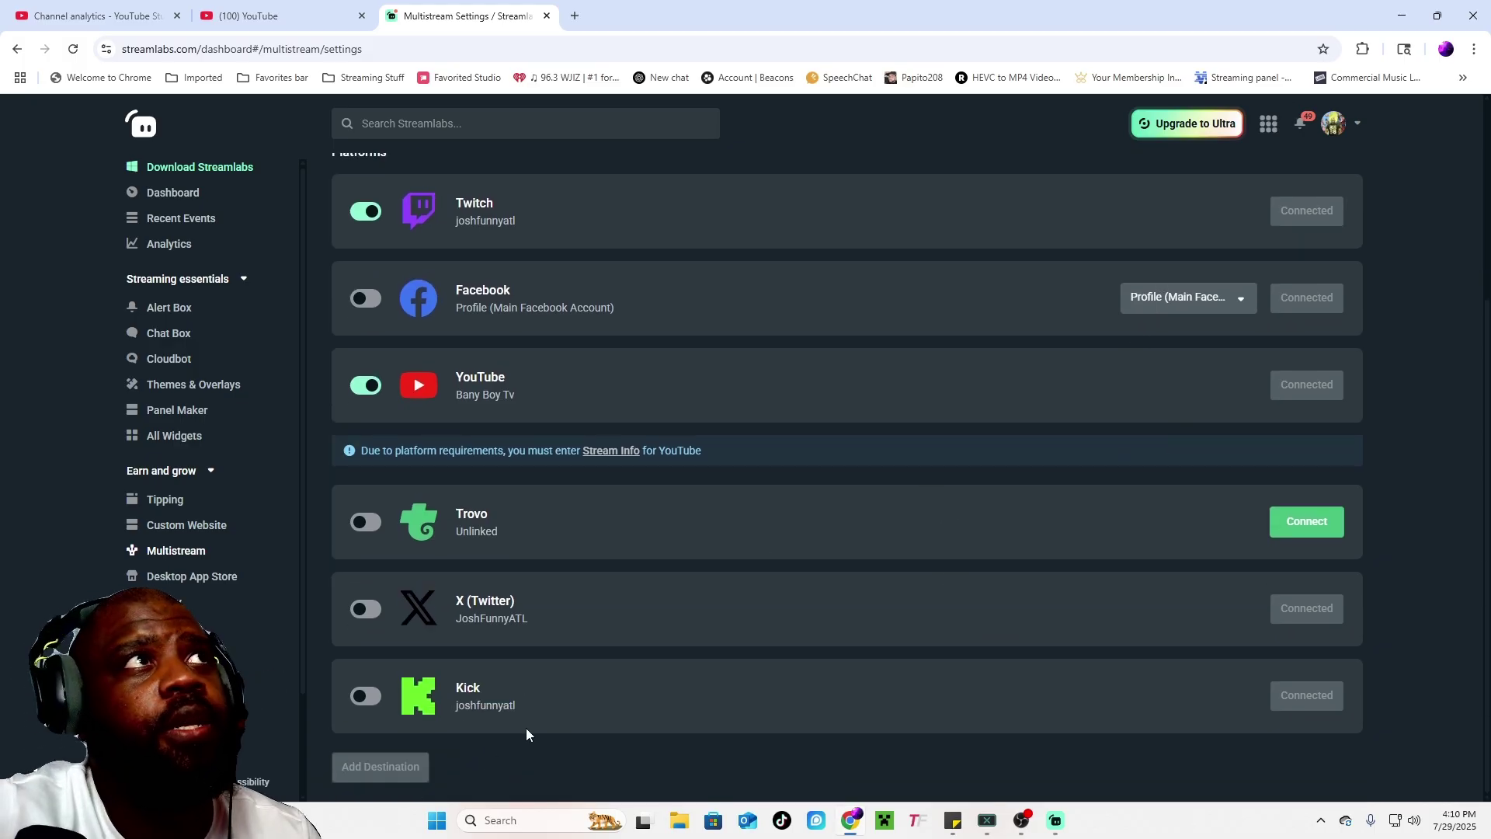
pyautogui.scroll(2, 668, 565)
pyautogui.scroll(2, 668, 559)
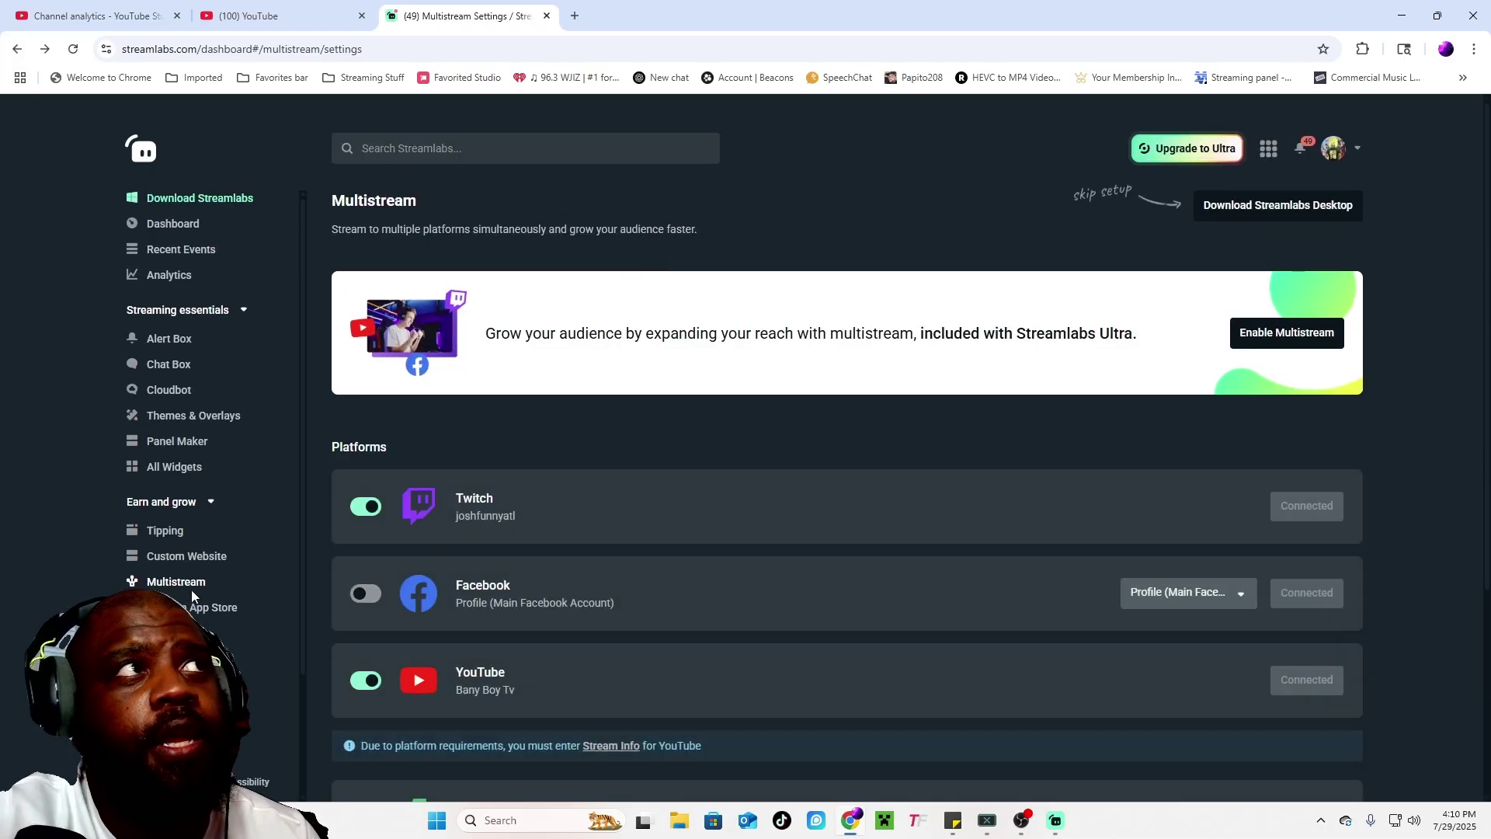
pyautogui.scroll(-4, 525, 511)
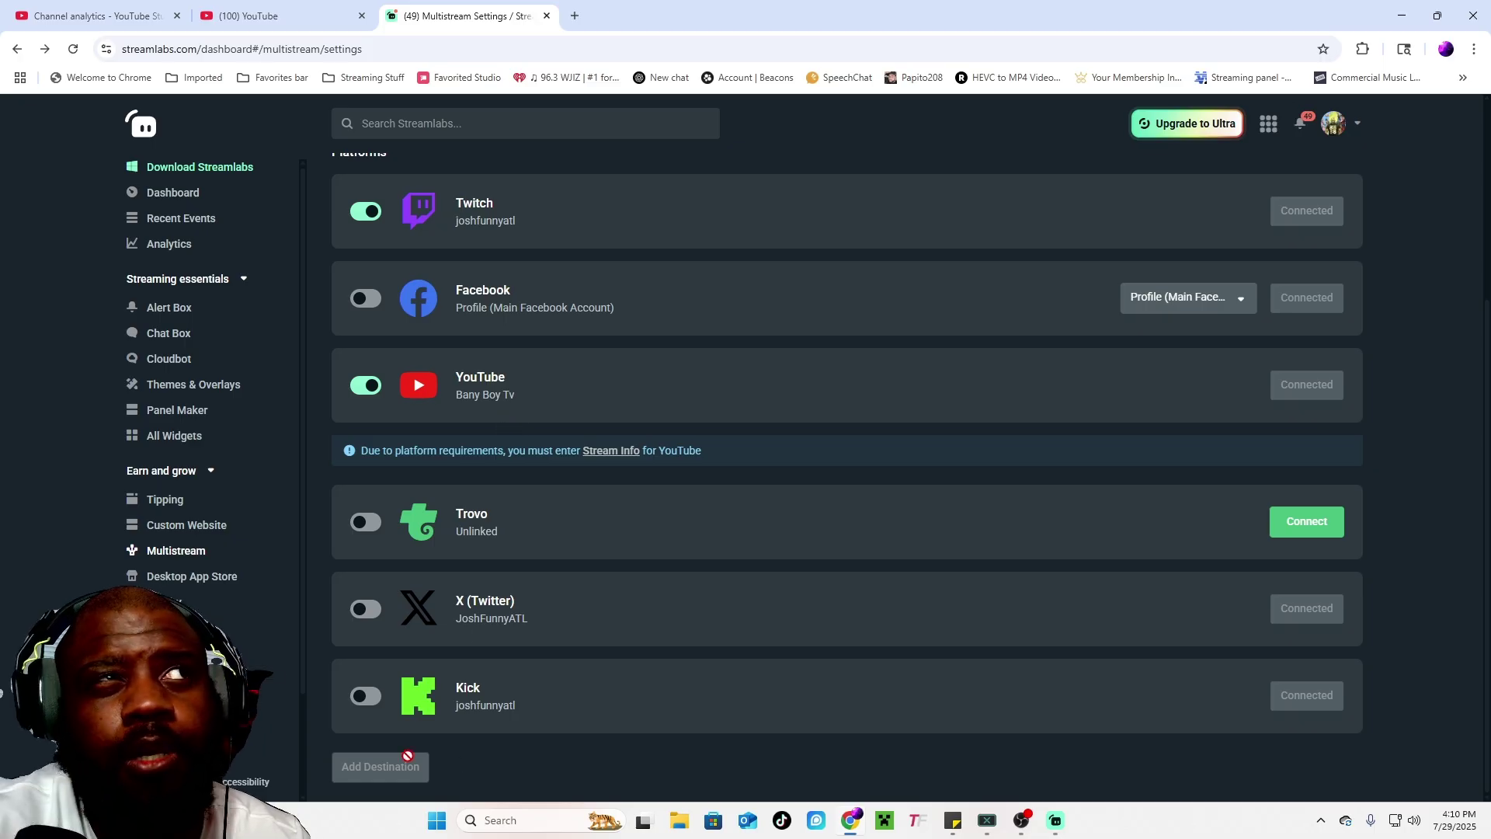
pyautogui.scroll(4, 512, 629)
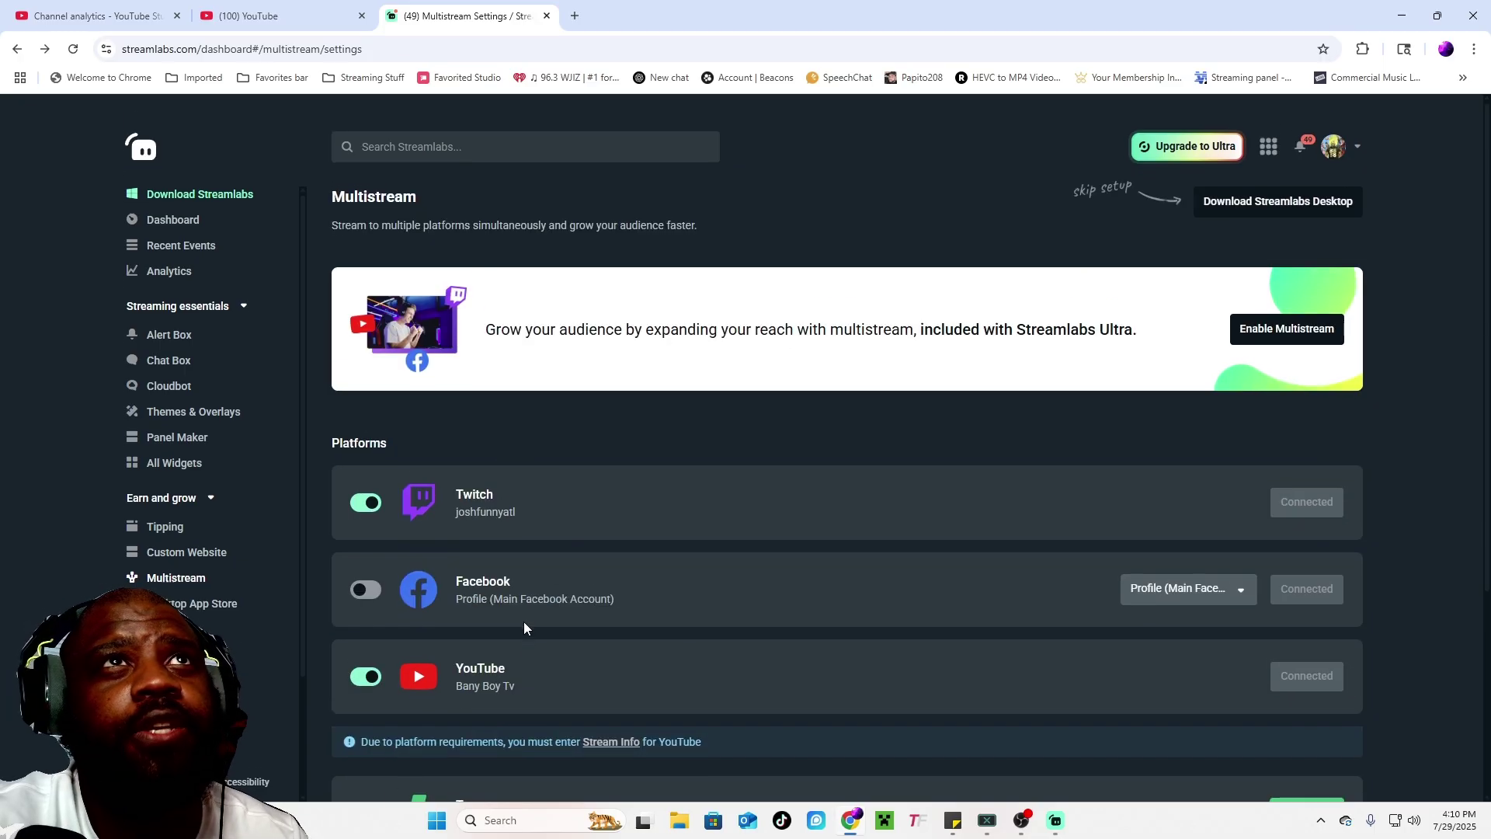
pyautogui.scroll(-2, 513, 620)
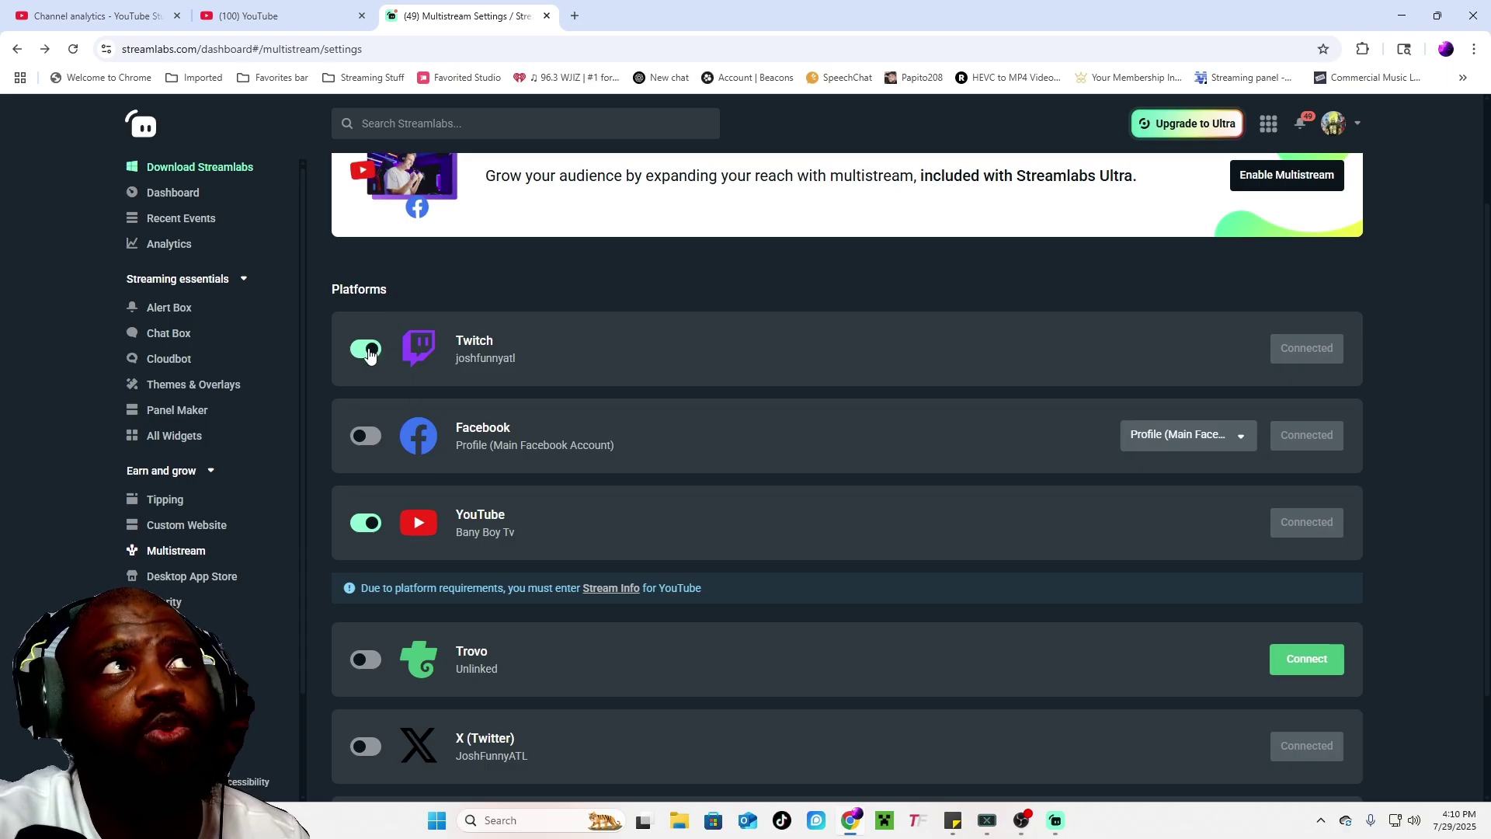
# Step: Try the Twitch multistream toggle, go back to Multistream settings, and scroll the platforms
pyautogui.click(370, 354)
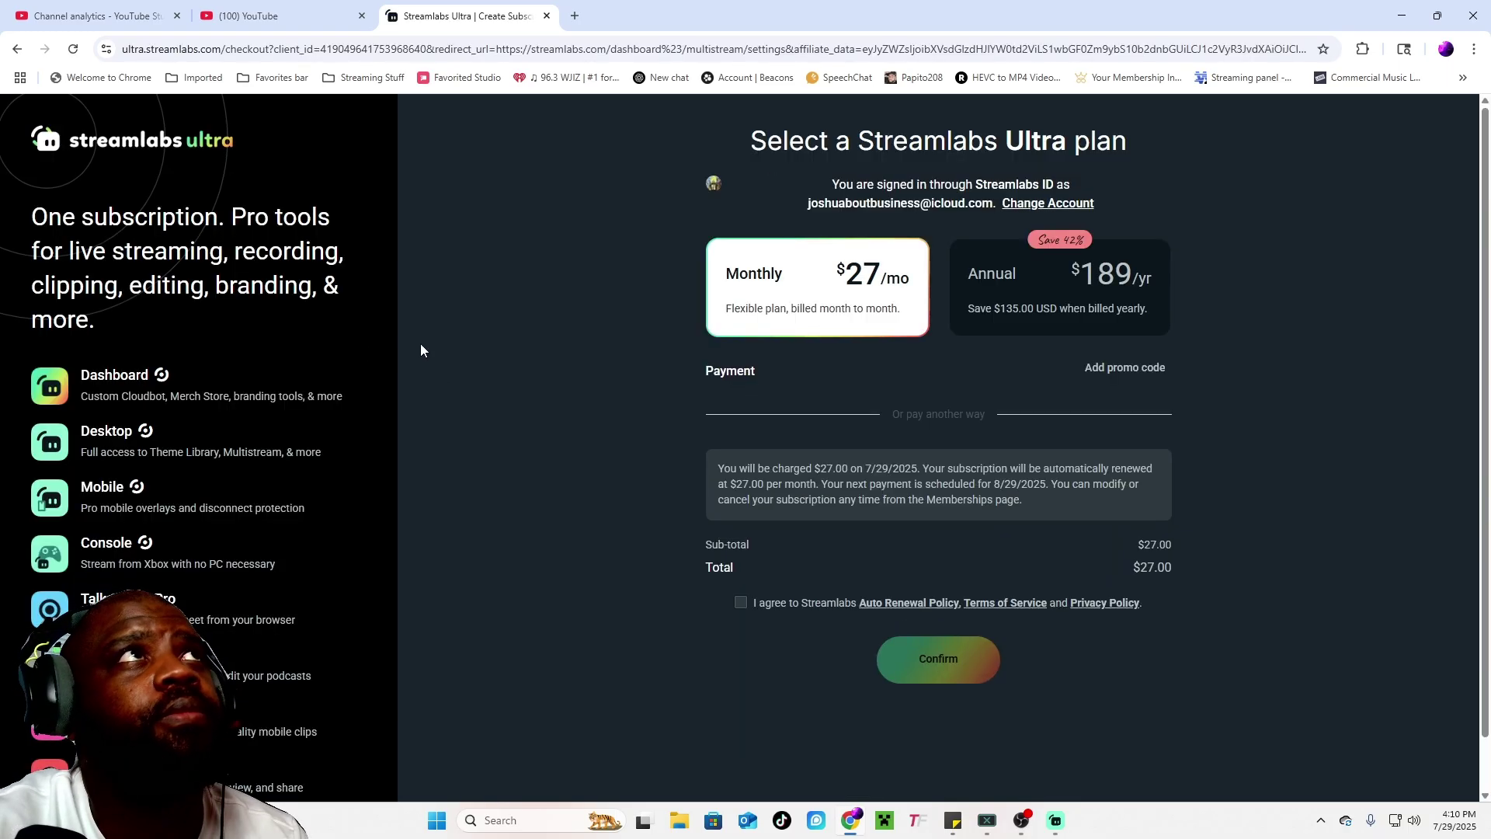
pyautogui.click(17, 48)
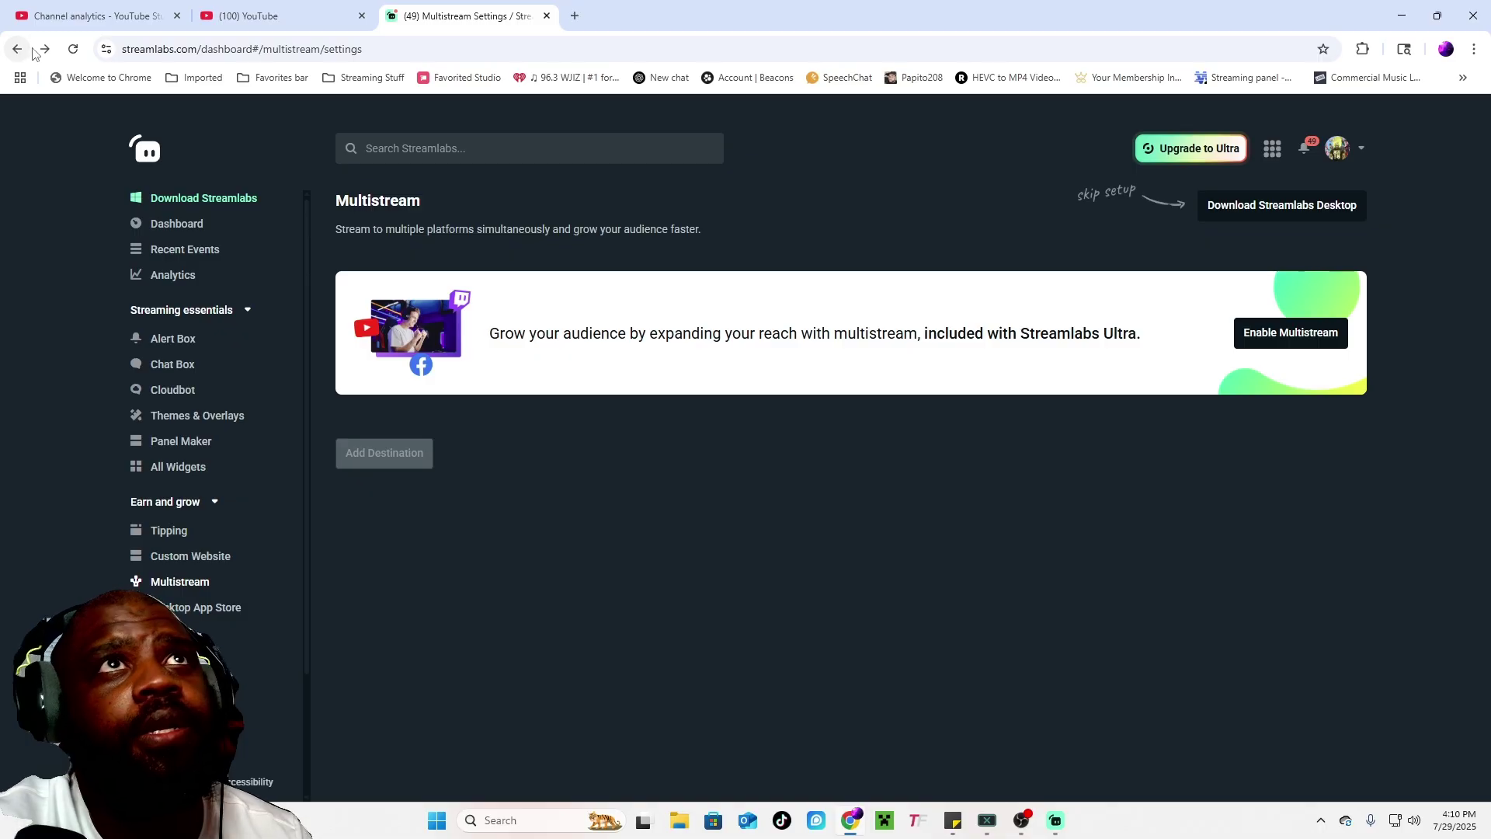
pyautogui.scroll(-3, 618, 272)
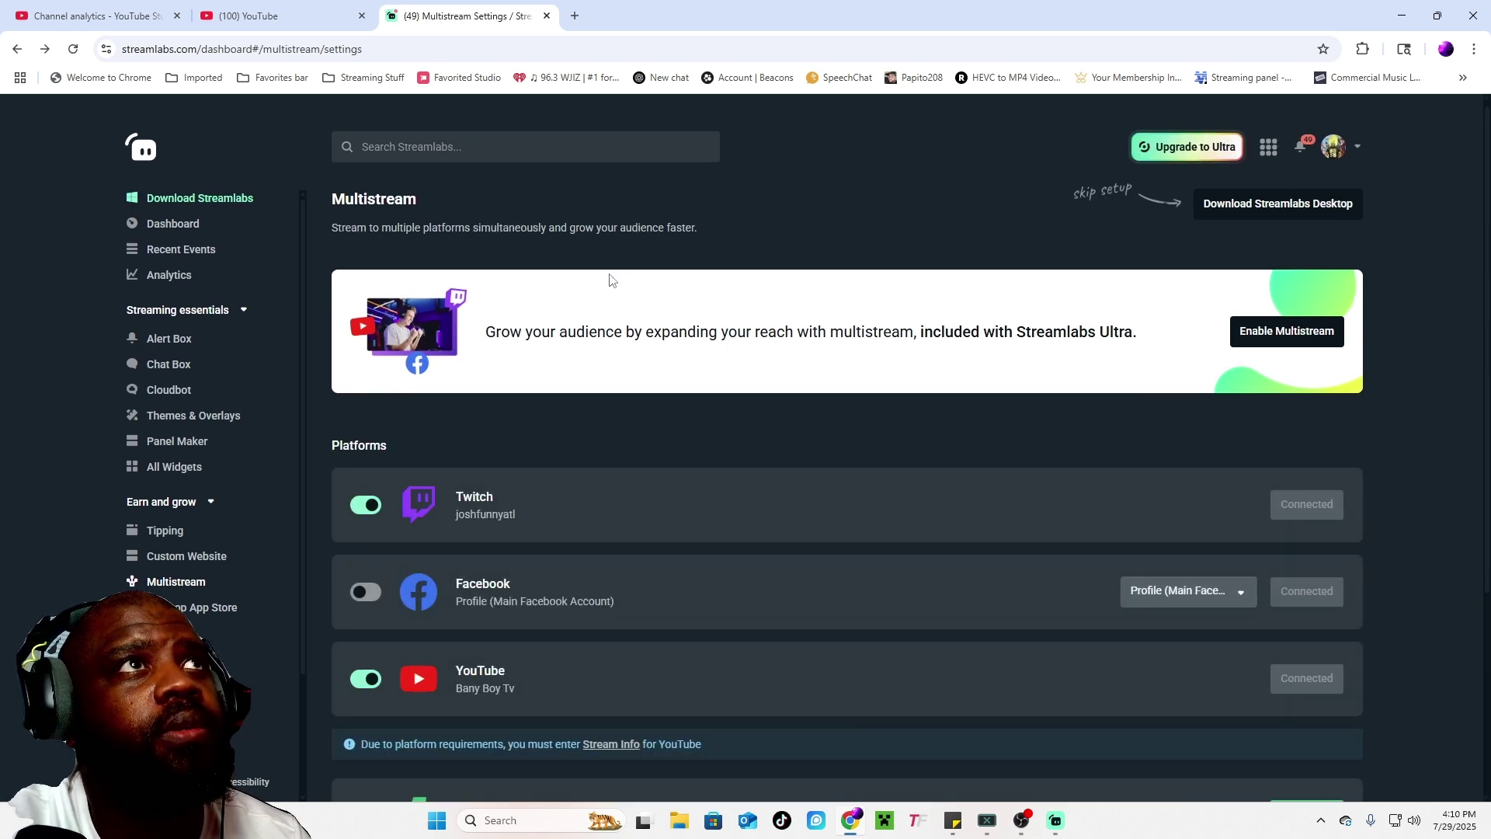
pyautogui.scroll(-4, 609, 276)
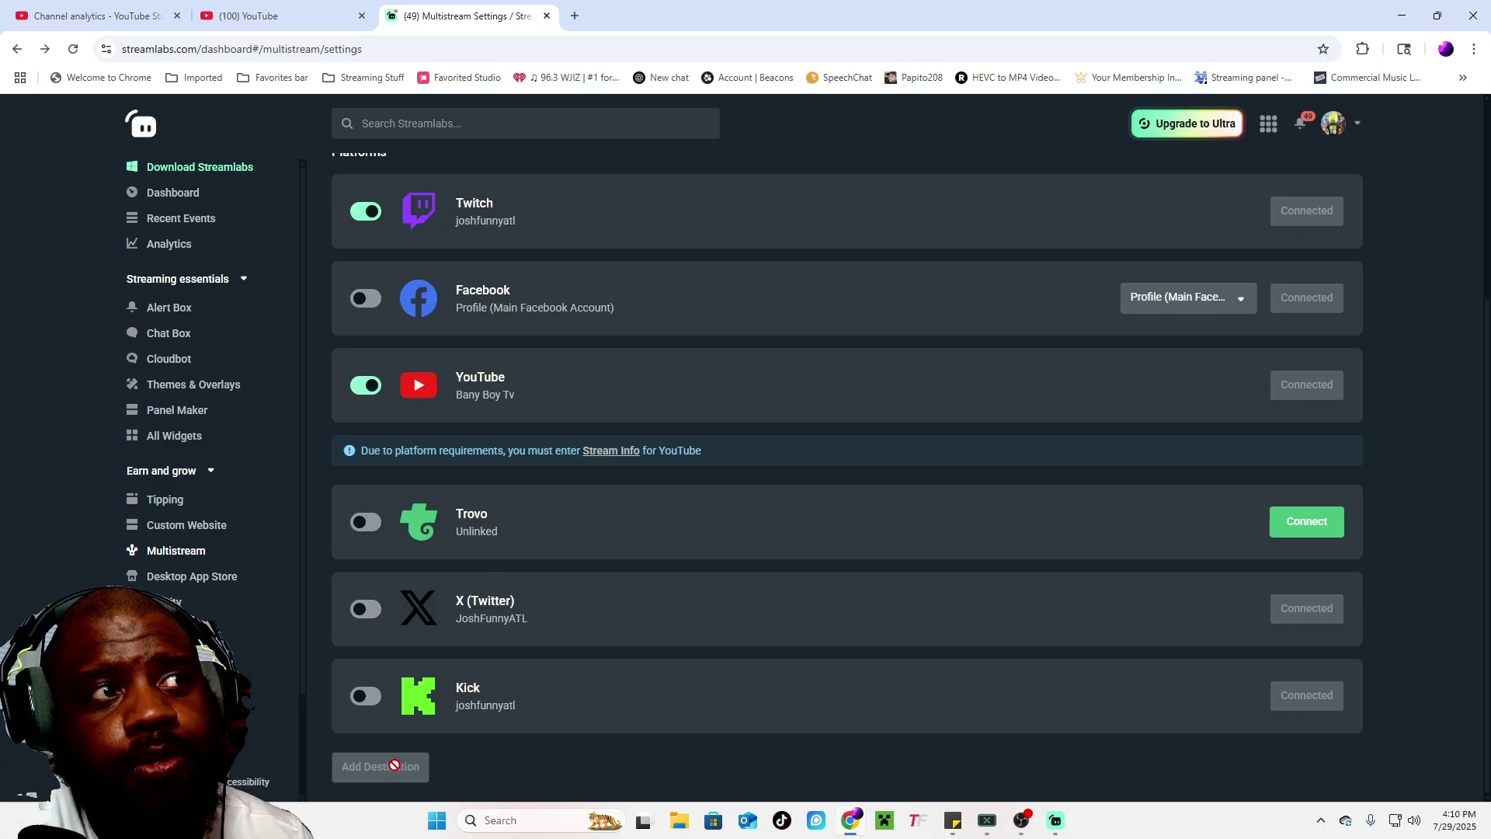
# Step: Return to Streamlabs Desktop, review the Stream Destinations in Settings, then close Settings
pyautogui.moveTo(1053, 825)
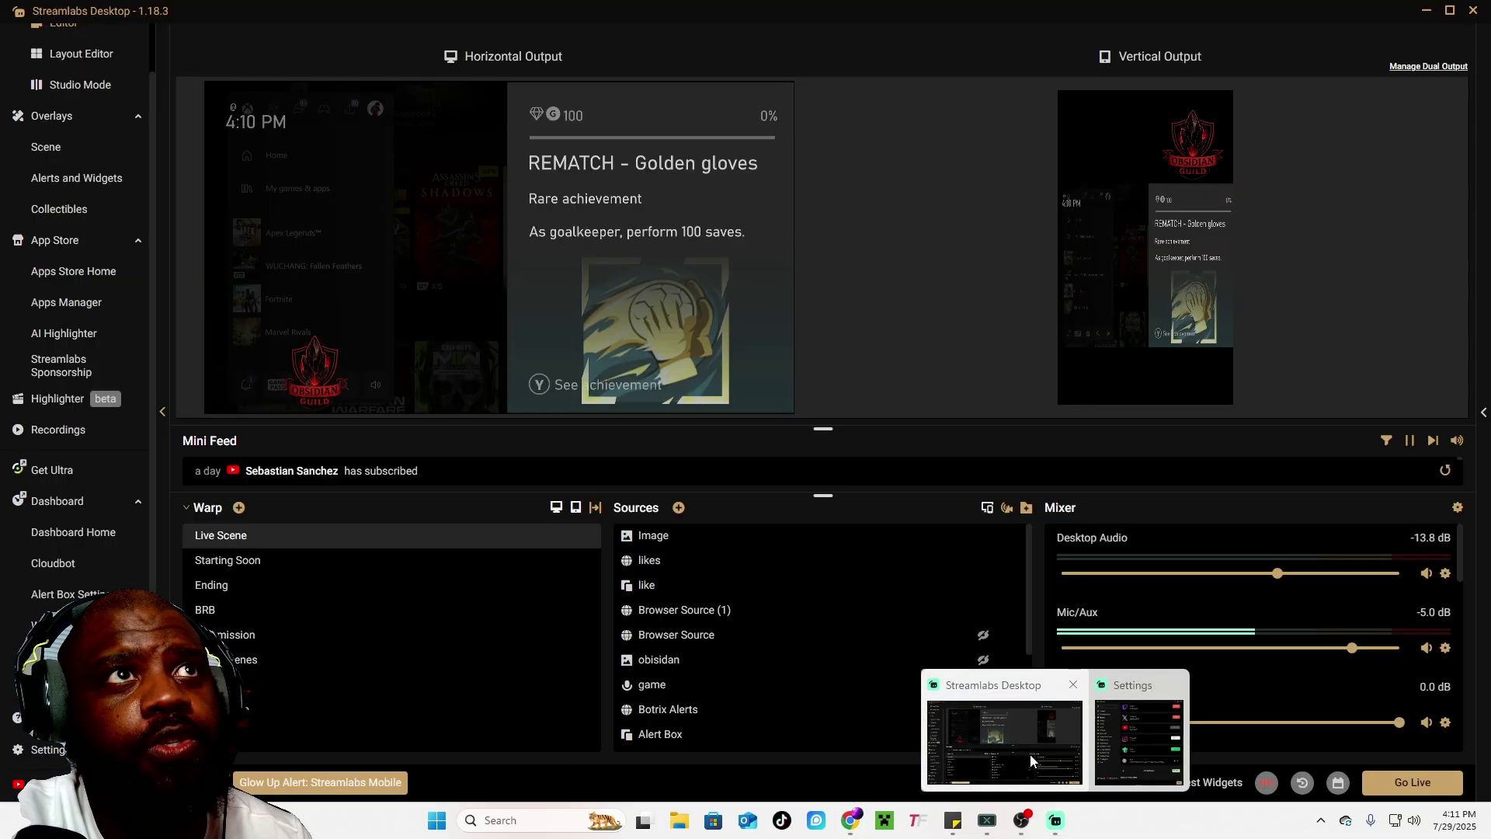
pyautogui.click(1008, 730)
pyautogui.click(47, 749)
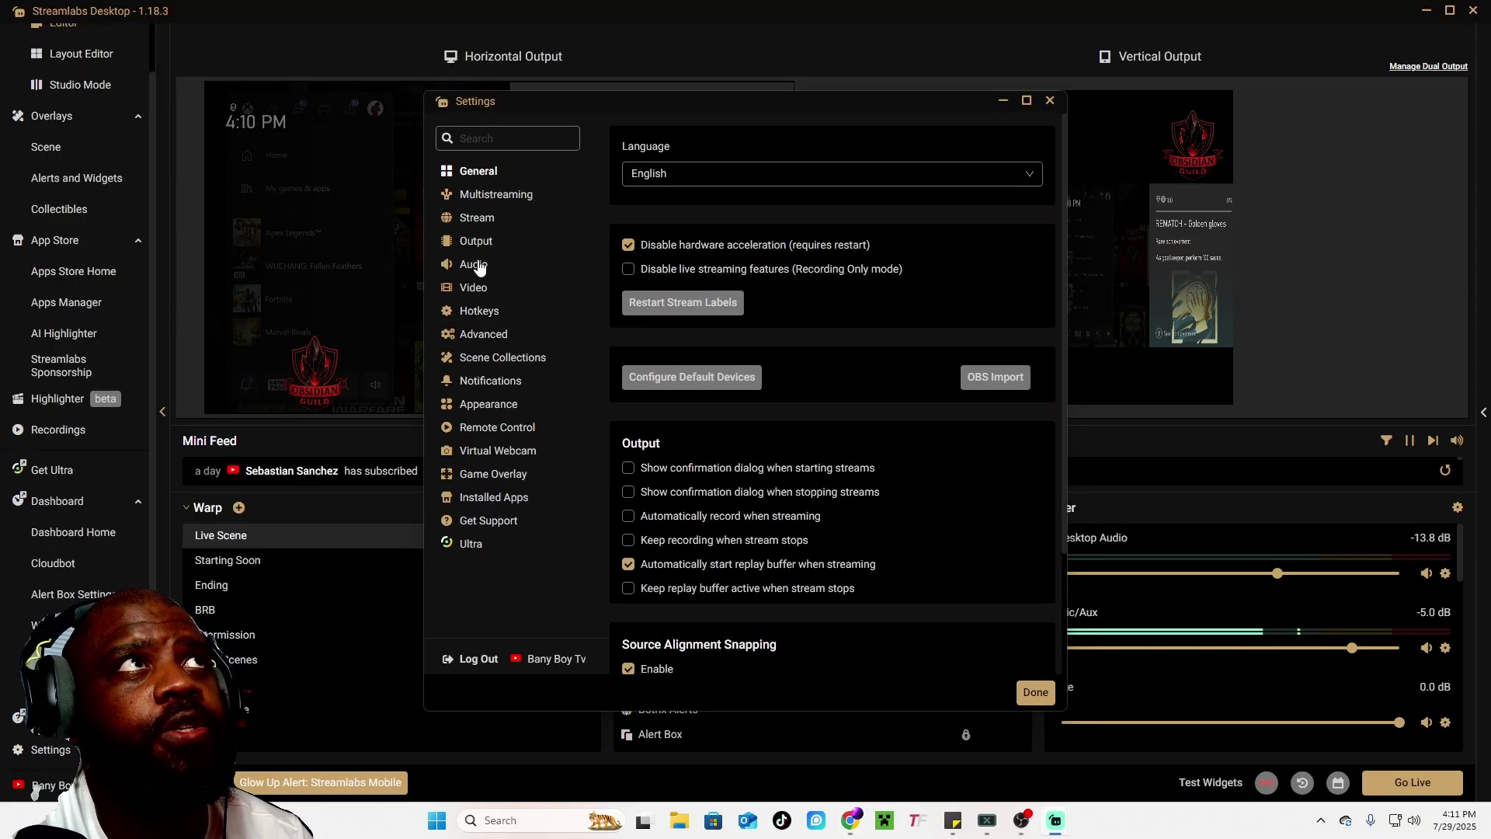
pyautogui.click(476, 217)
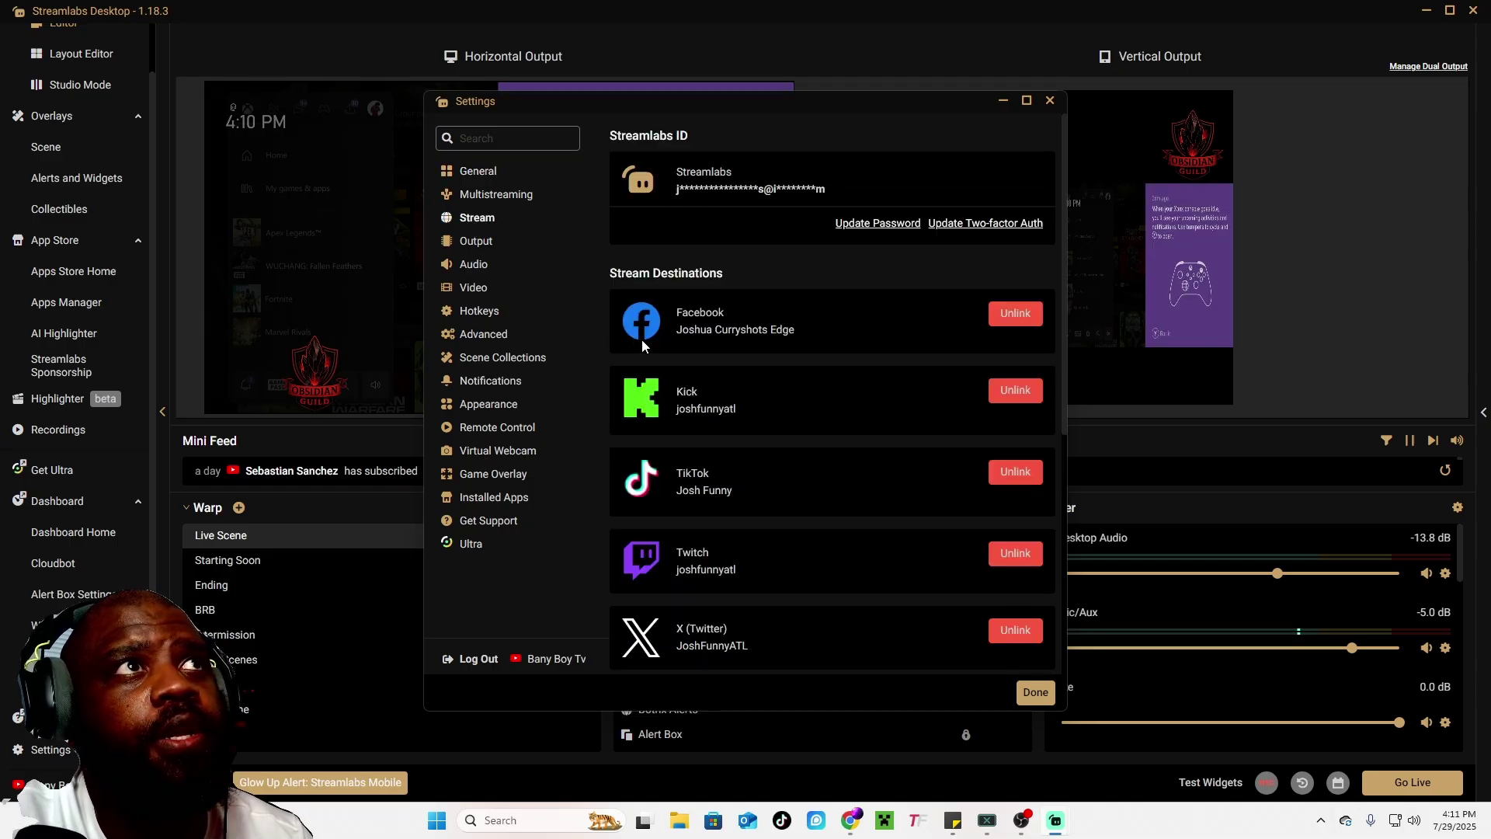
pyautogui.scroll(-5, 805, 388)
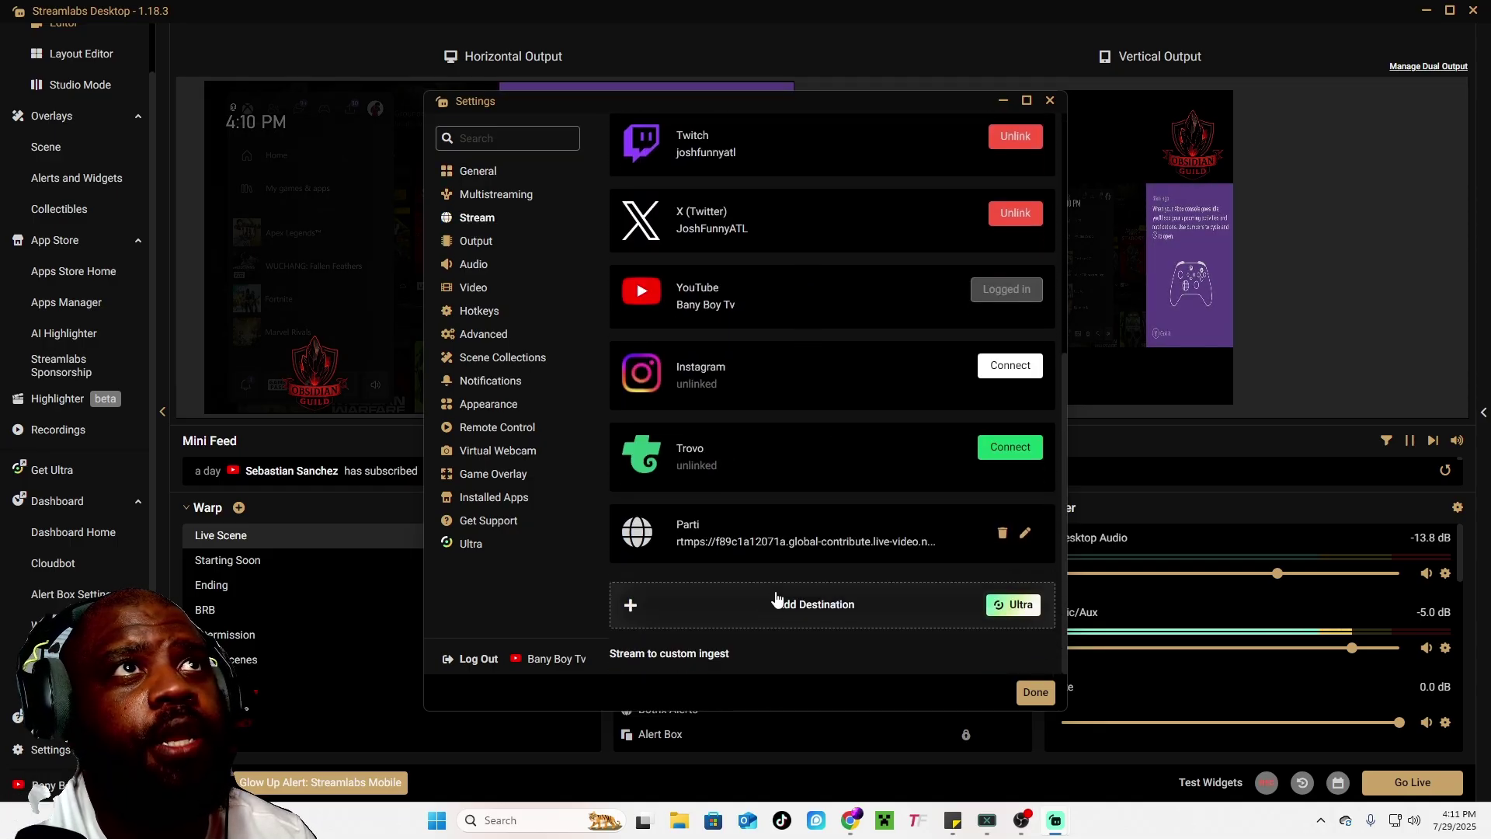
pyautogui.scroll(4, 657, 371)
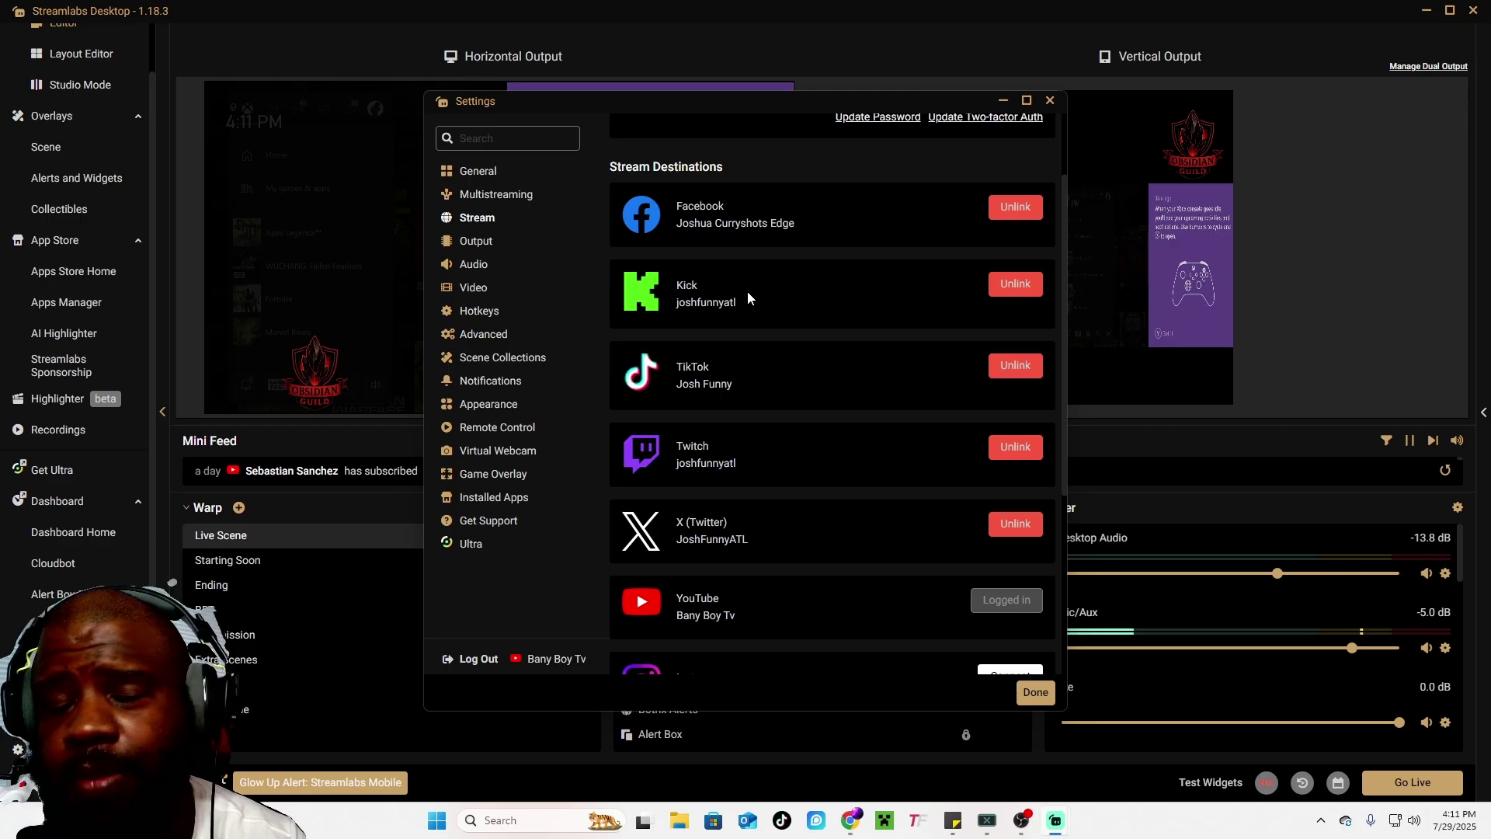
pyautogui.click(1050, 100)
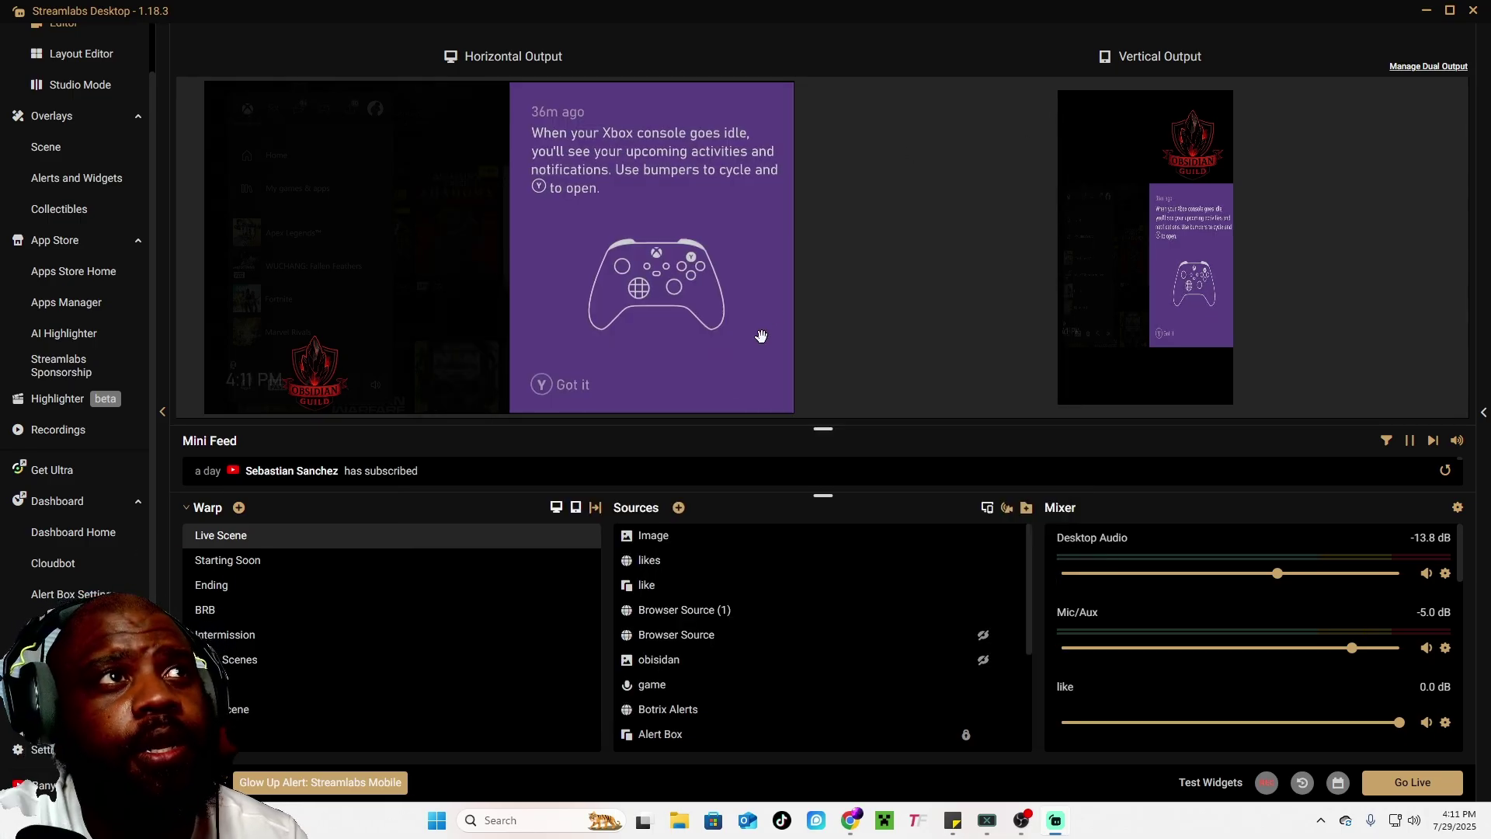
# Step: Open Windows Search to switch to another app
pyautogui.click(521, 820)
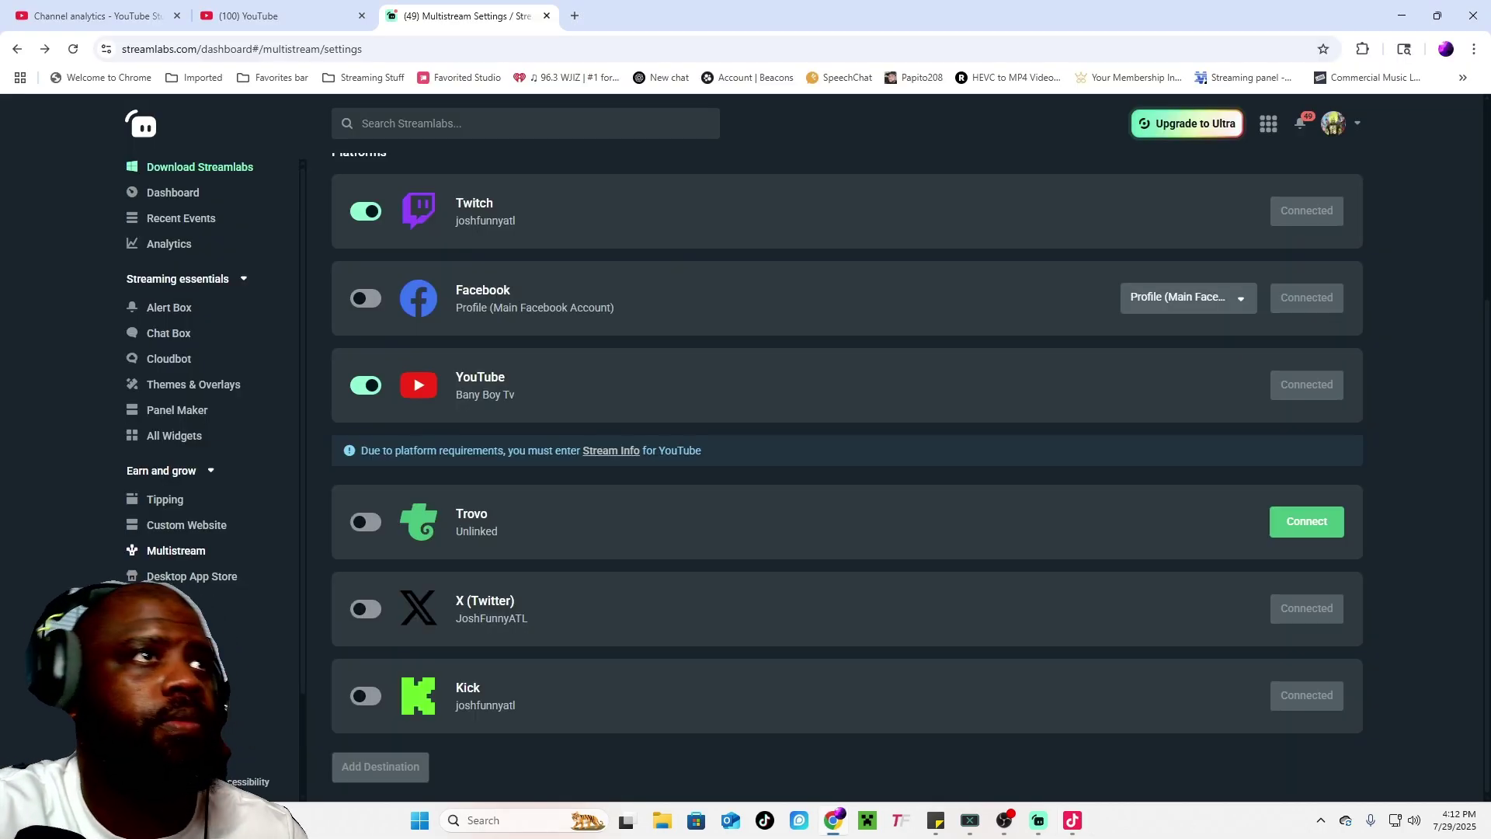
# Step: Search 'tiktok live studio' download and open TikTok's Download LIVE Studio page
pyautogui.click(491, 56)
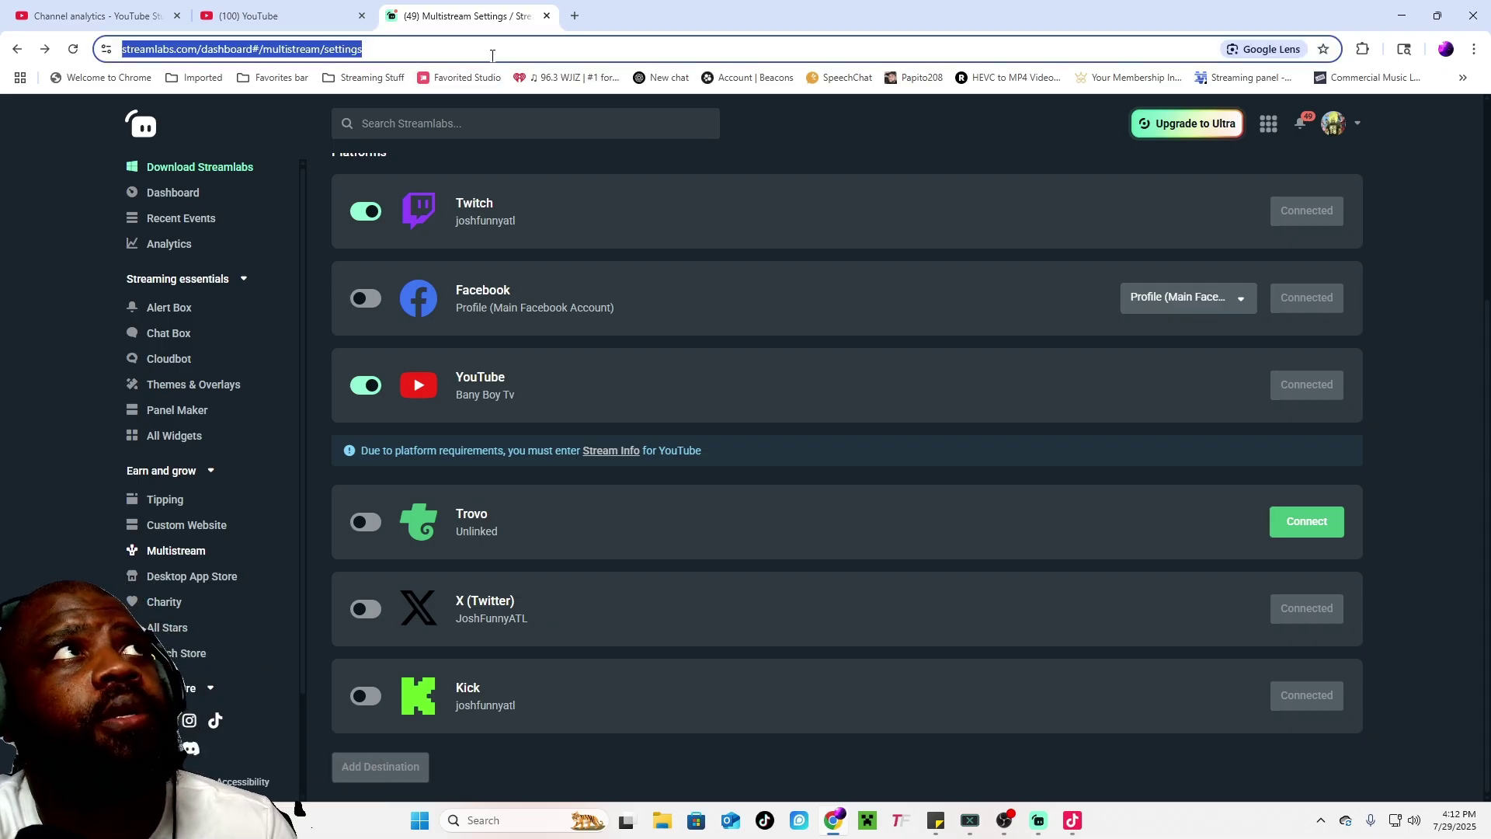
pyautogui.write('tiktok ')
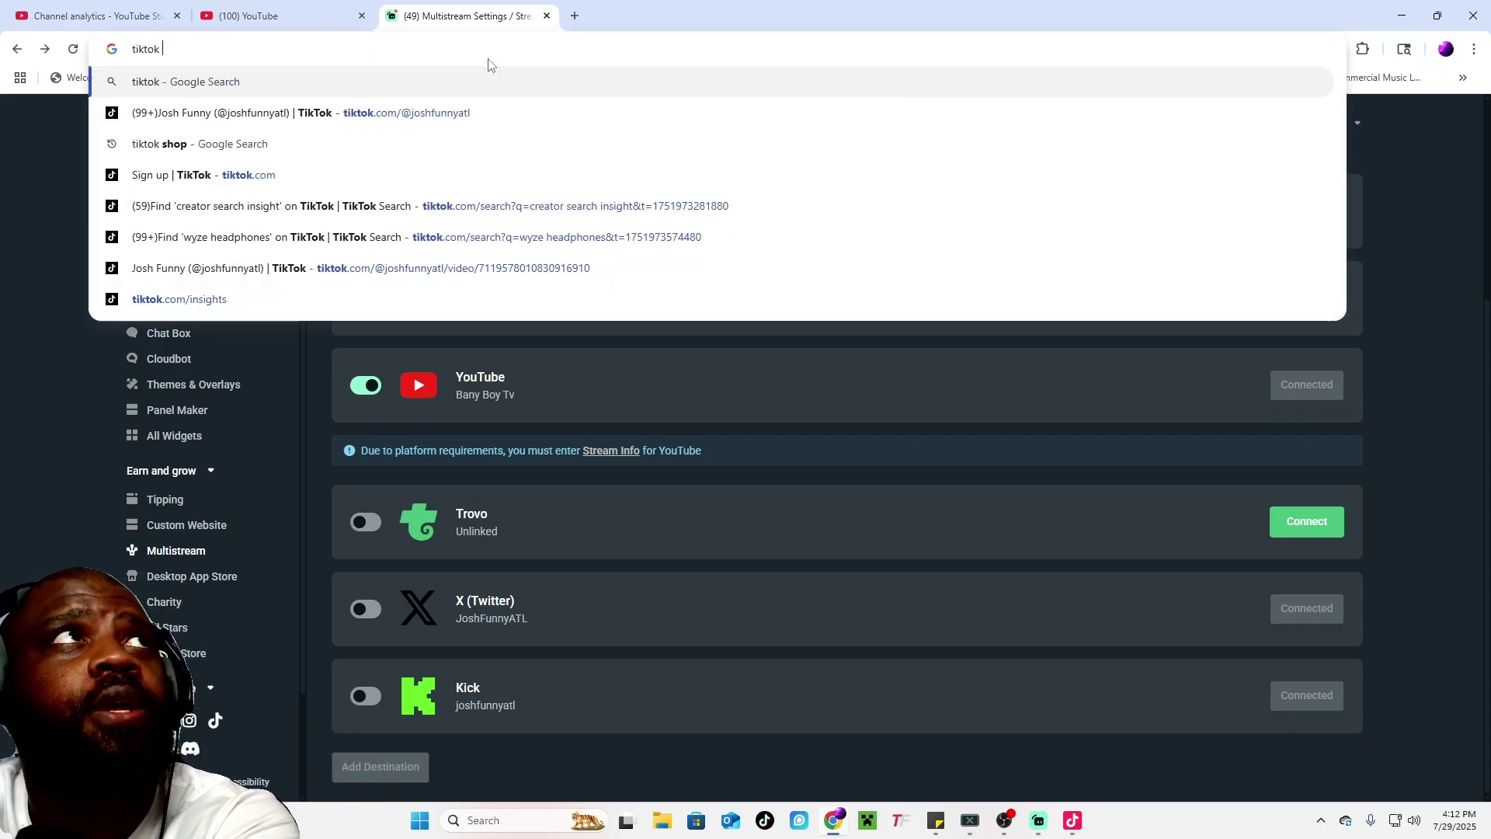
pyautogui.write('live studio')
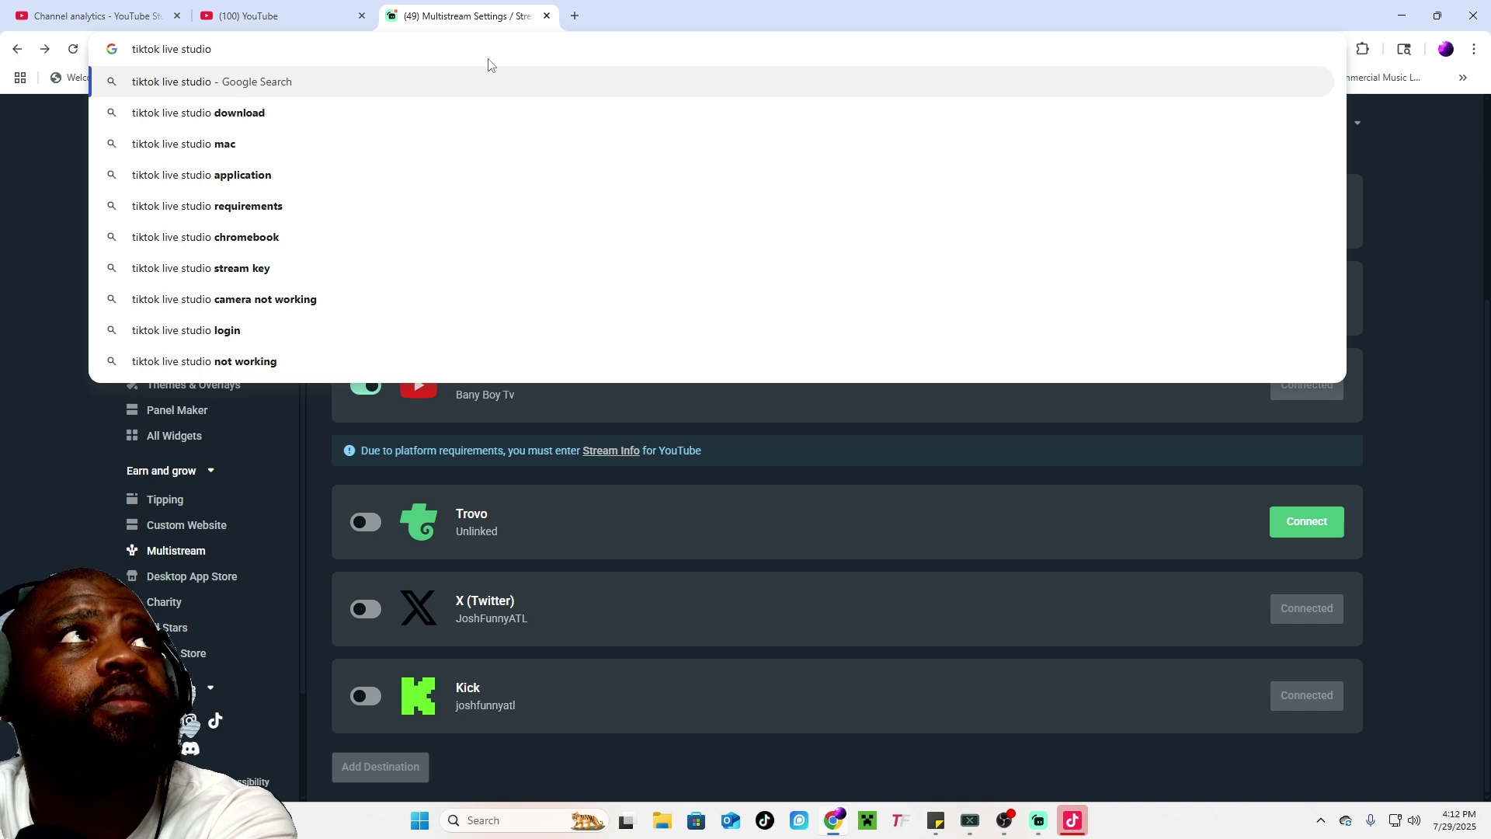
pyautogui.press('Down')
pyautogui.press('Return')
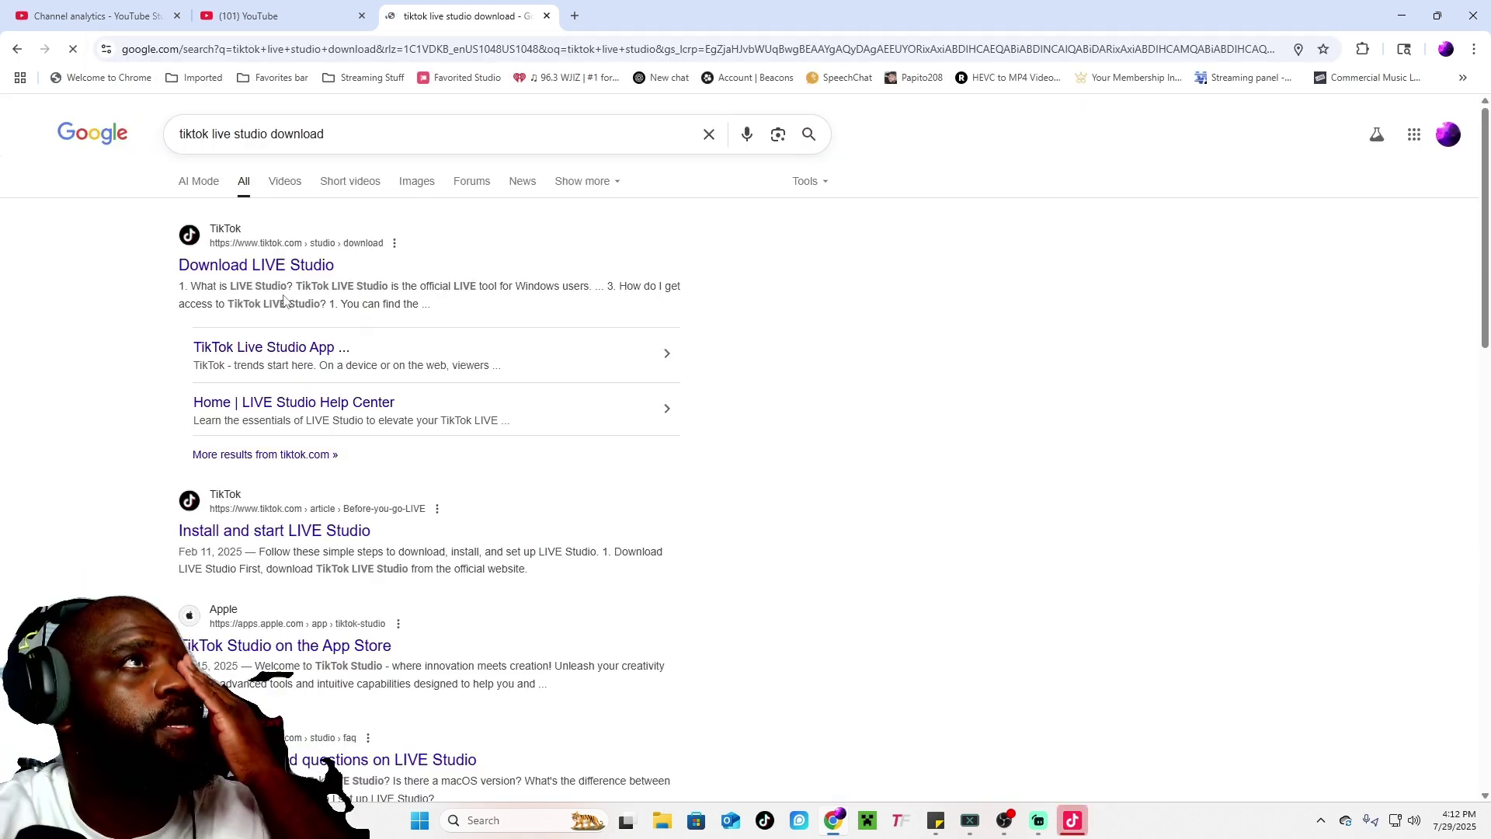
pyautogui.click(274, 265)
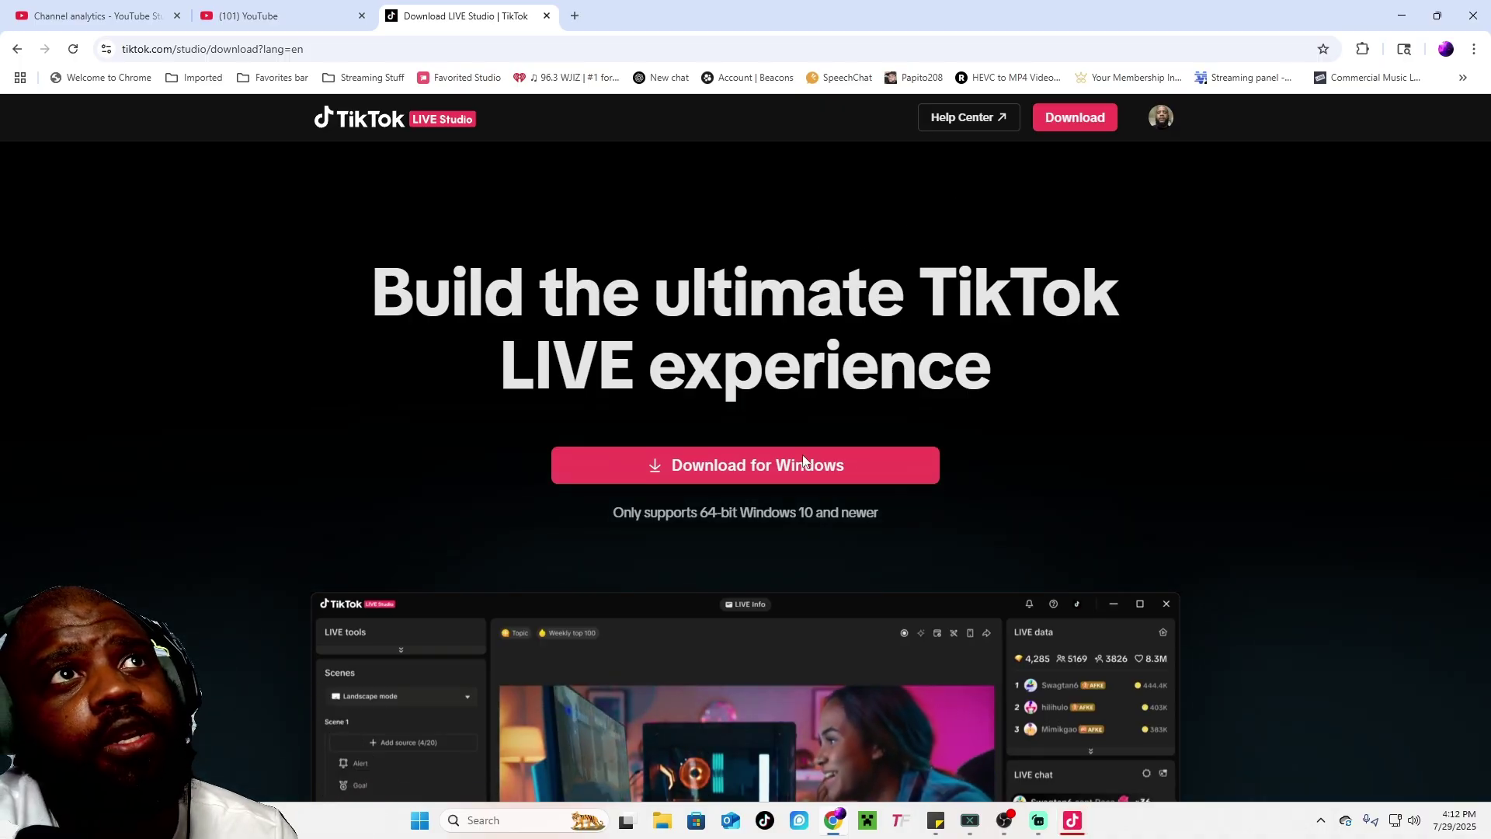
pyautogui.click(1161, 118)
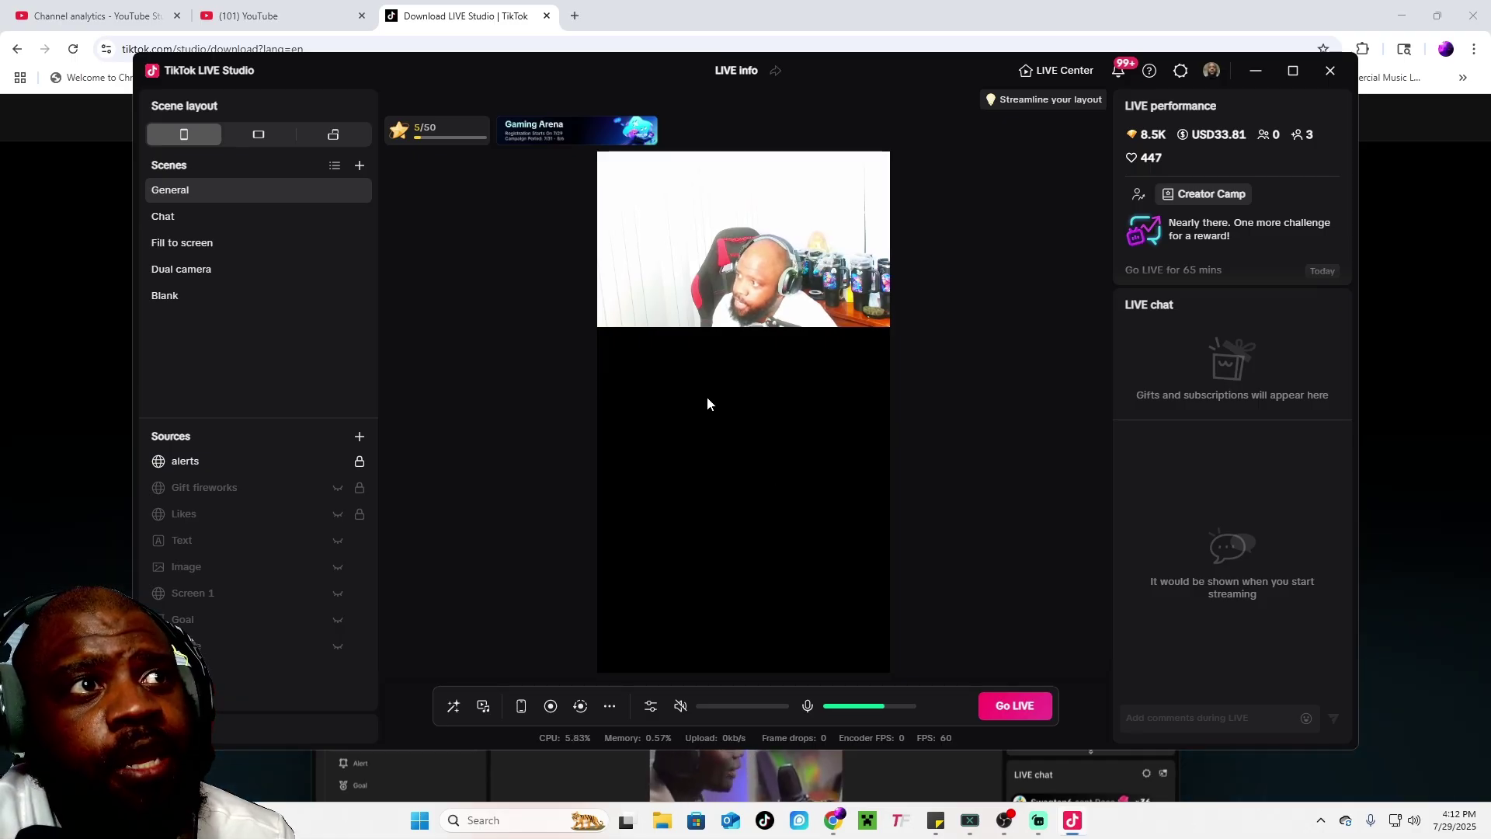
# Step: Add a General-template scene with the Vortex theme, creating Vortex | General 1
pyautogui.click(662, 272)
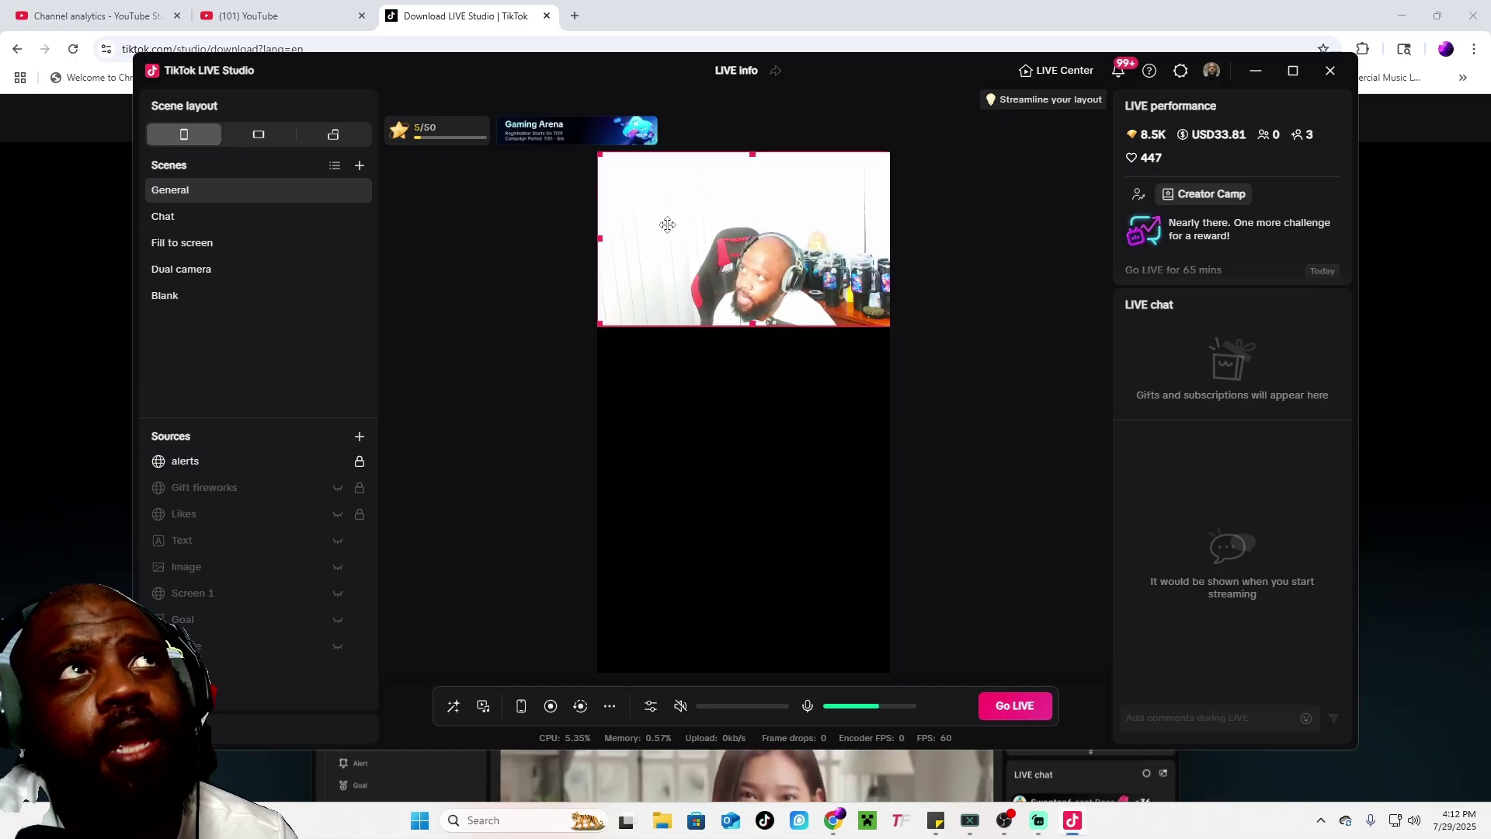
pyautogui.click(577, 215)
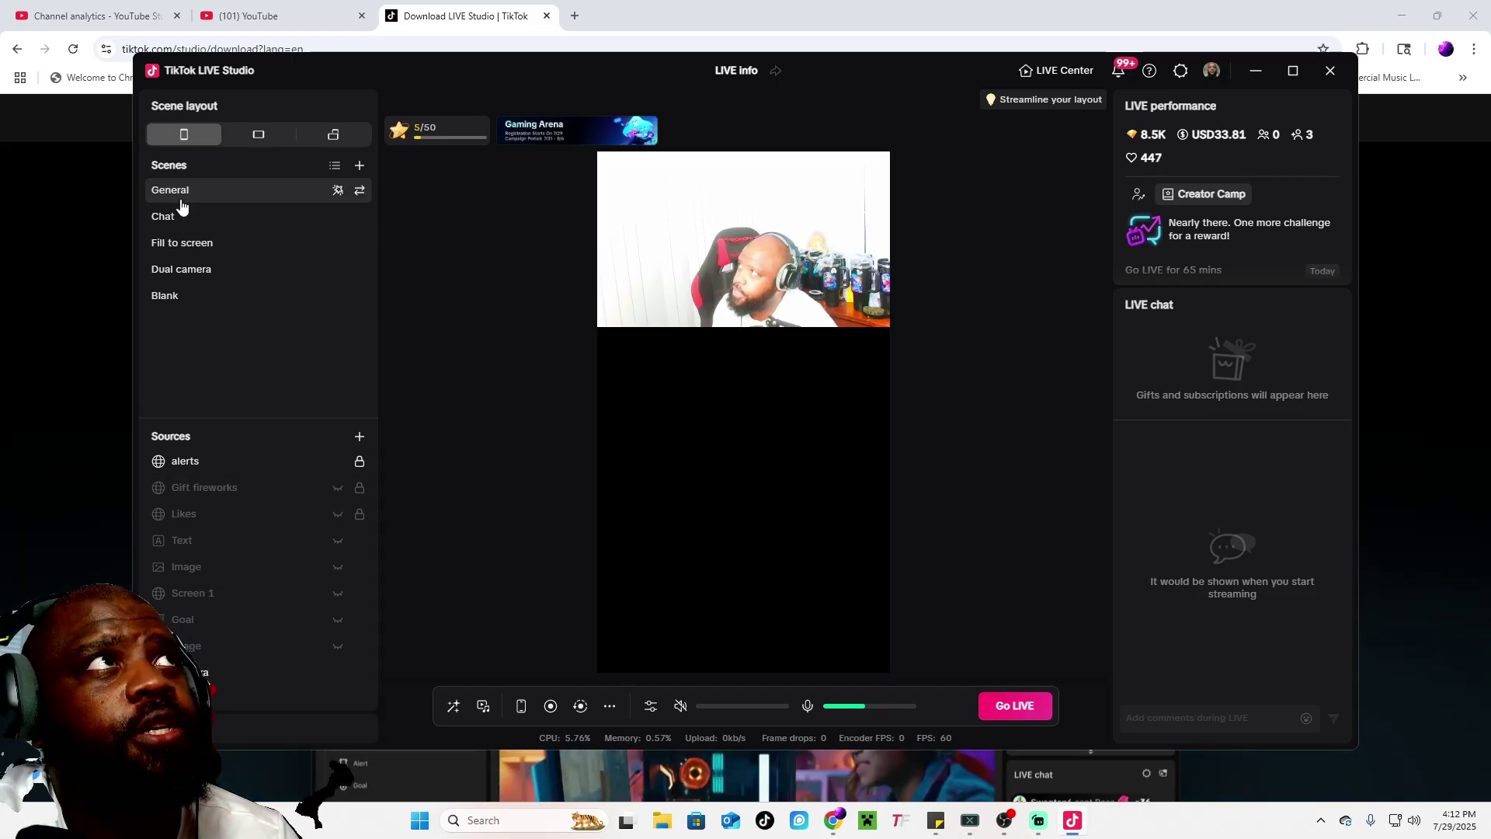
pyautogui.click(359, 166)
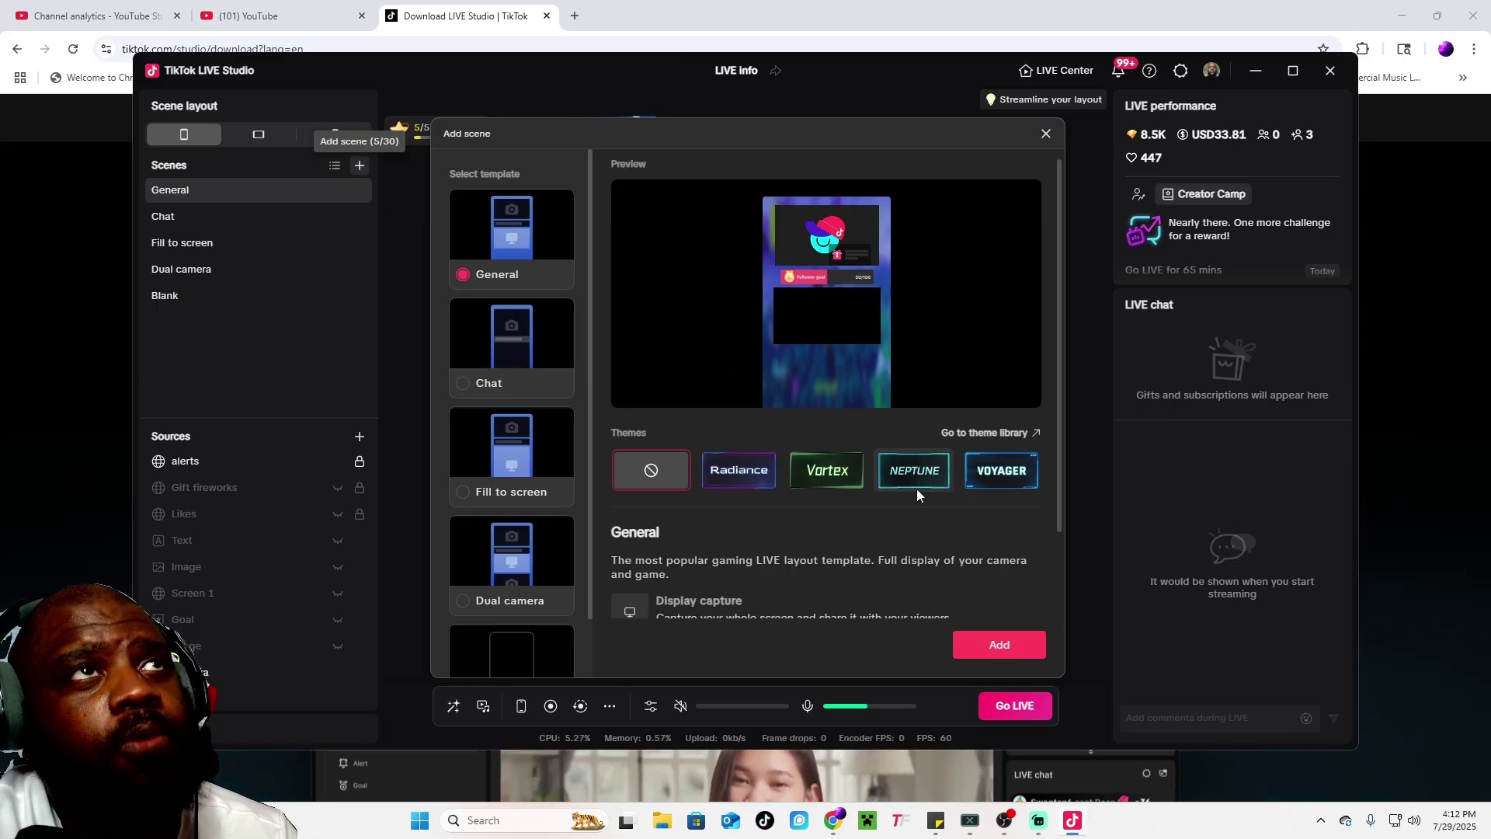
pyautogui.scroll(-3, 918, 489)
pyautogui.scroll(3, 918, 490)
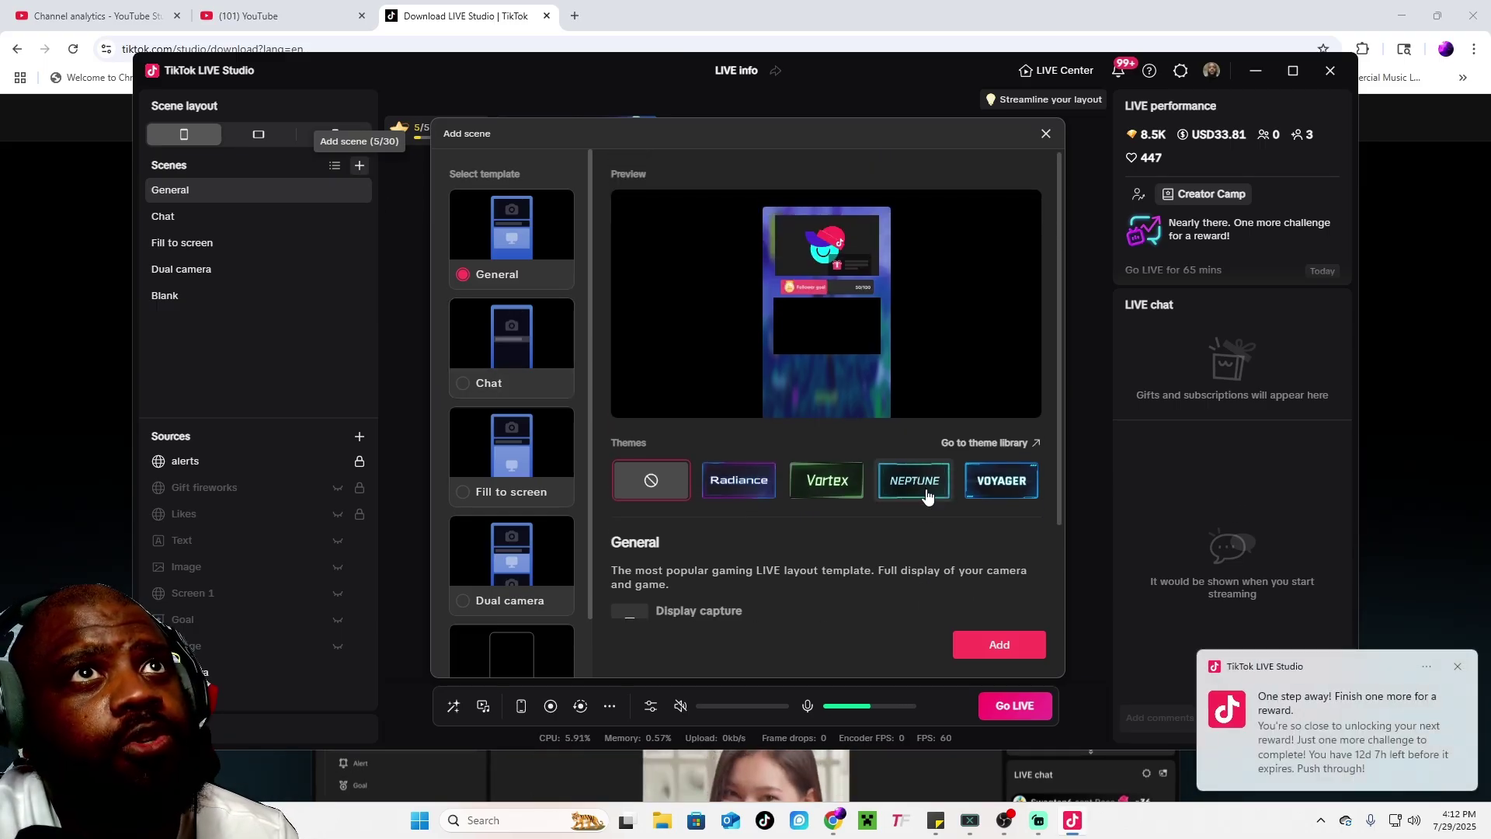
pyautogui.scroll(-2, 924, 497)
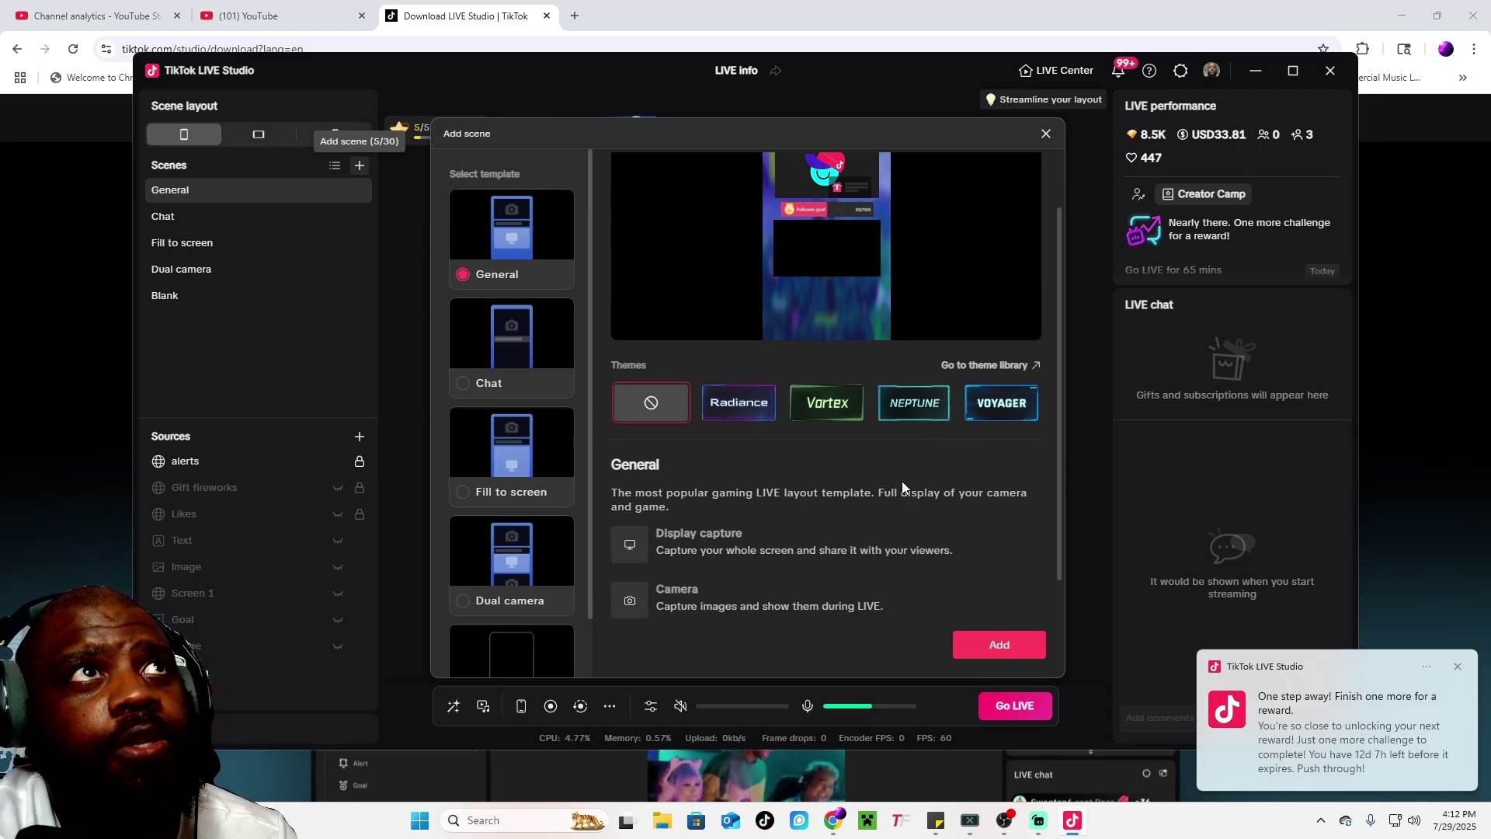
pyautogui.click(749, 415)
pyautogui.click(826, 405)
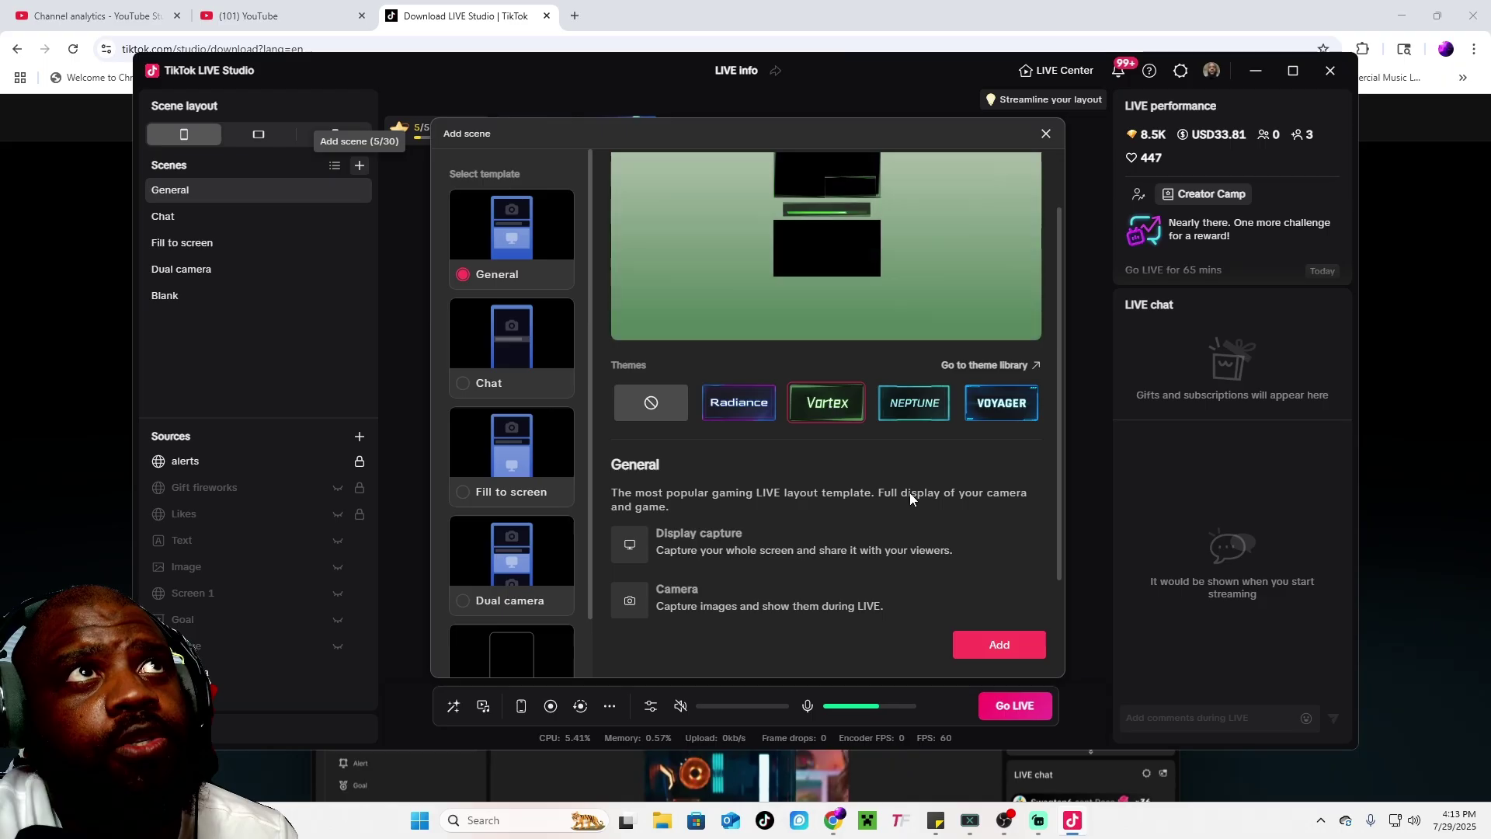
pyautogui.click(980, 644)
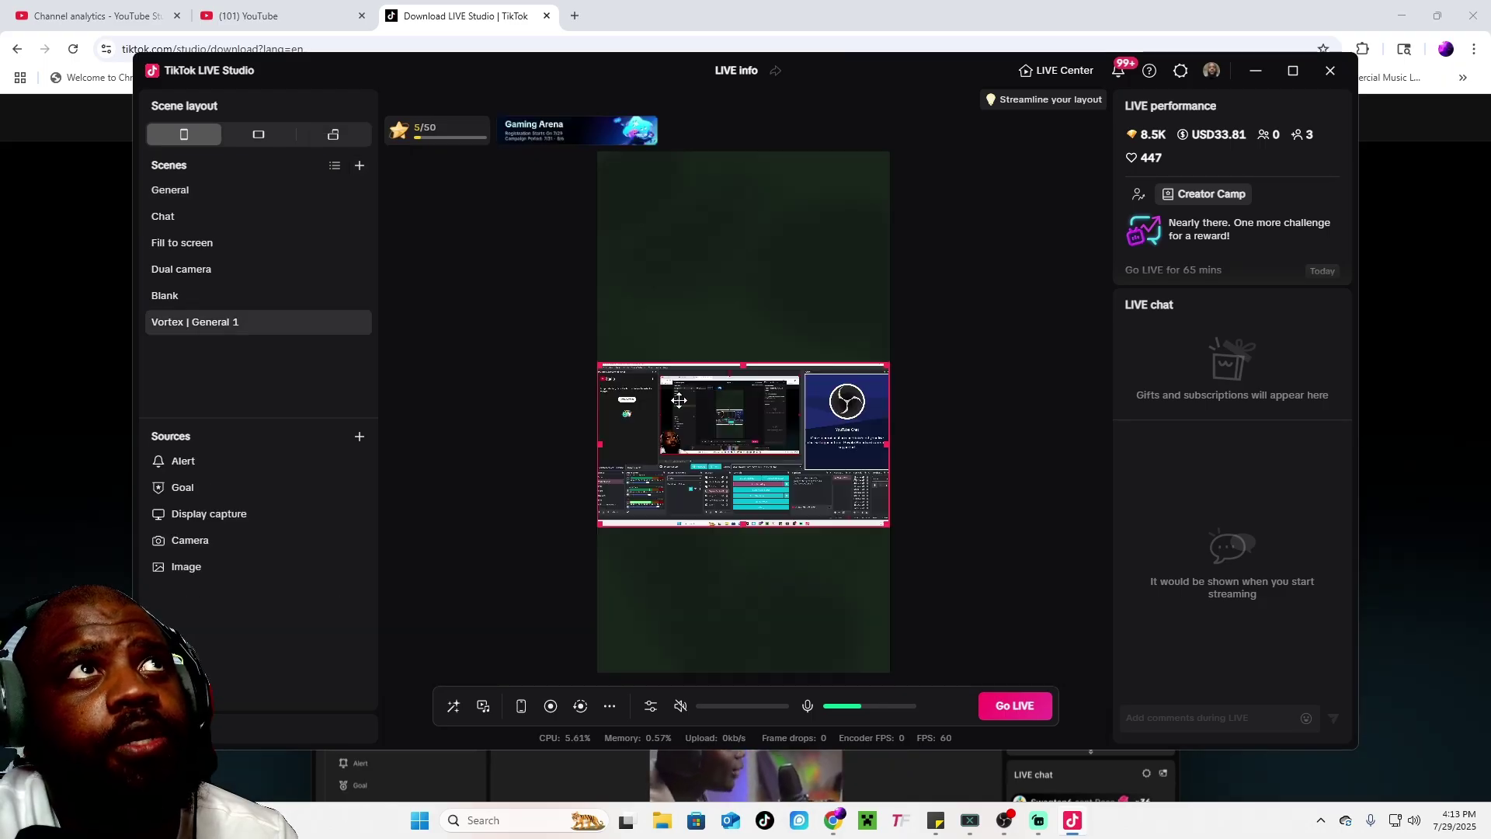
# Step: Maximize LIVE Studio and drag the display capture down below the camera
pyautogui.click(1293, 70)
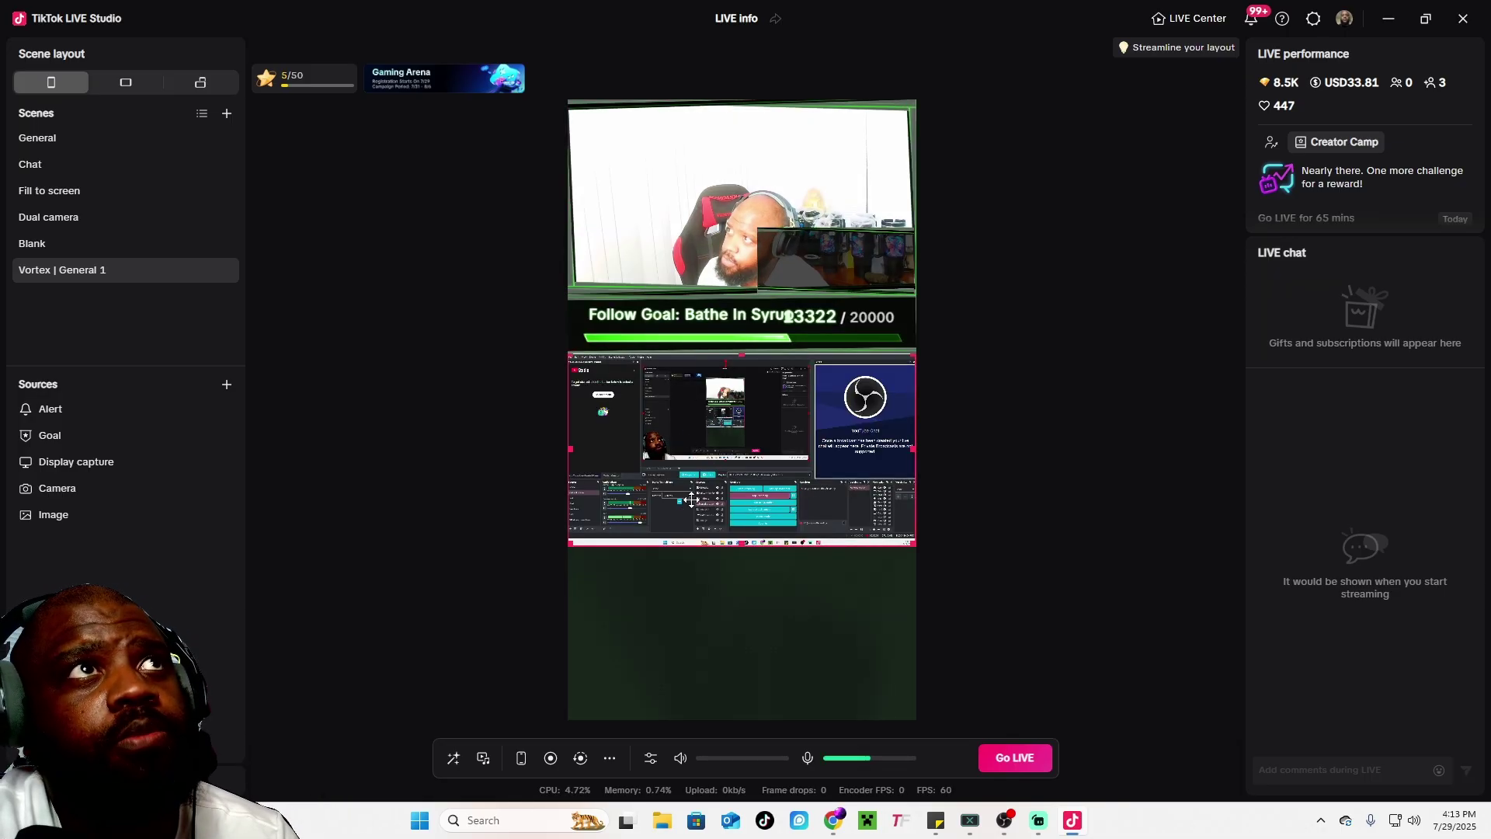
pyautogui.moveTo(705, 456)
pyautogui.mouseDown()
pyautogui.moveTo(742, 691)
pyautogui.moveTo(726, 485)
pyautogui.moveTo(702, 491)
pyautogui.mouseUp()
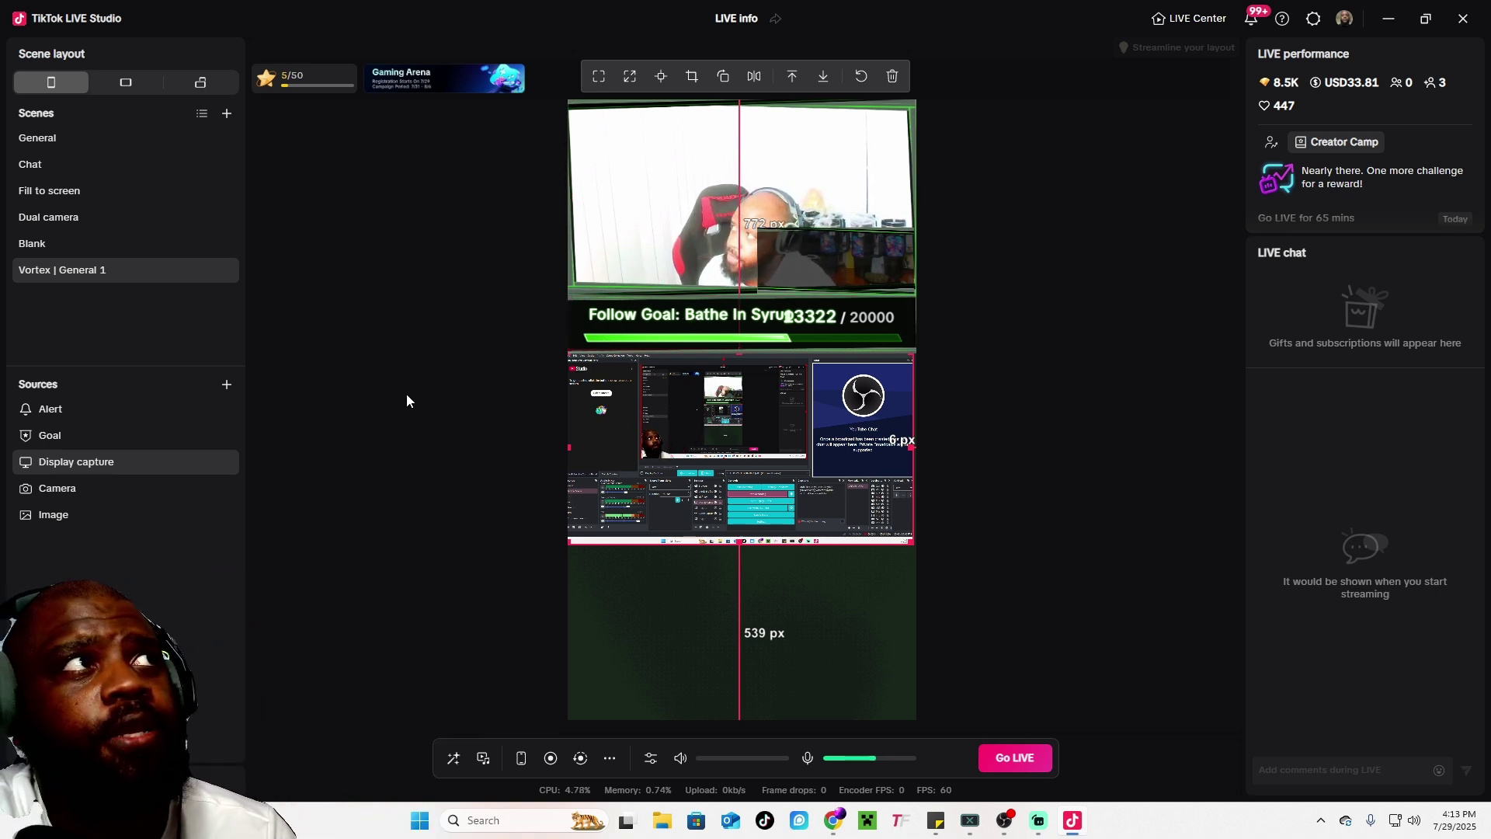
# Step: Delete the Display capture source and add a capture card source using USB3 Video
pyautogui.rightClick(115, 464)
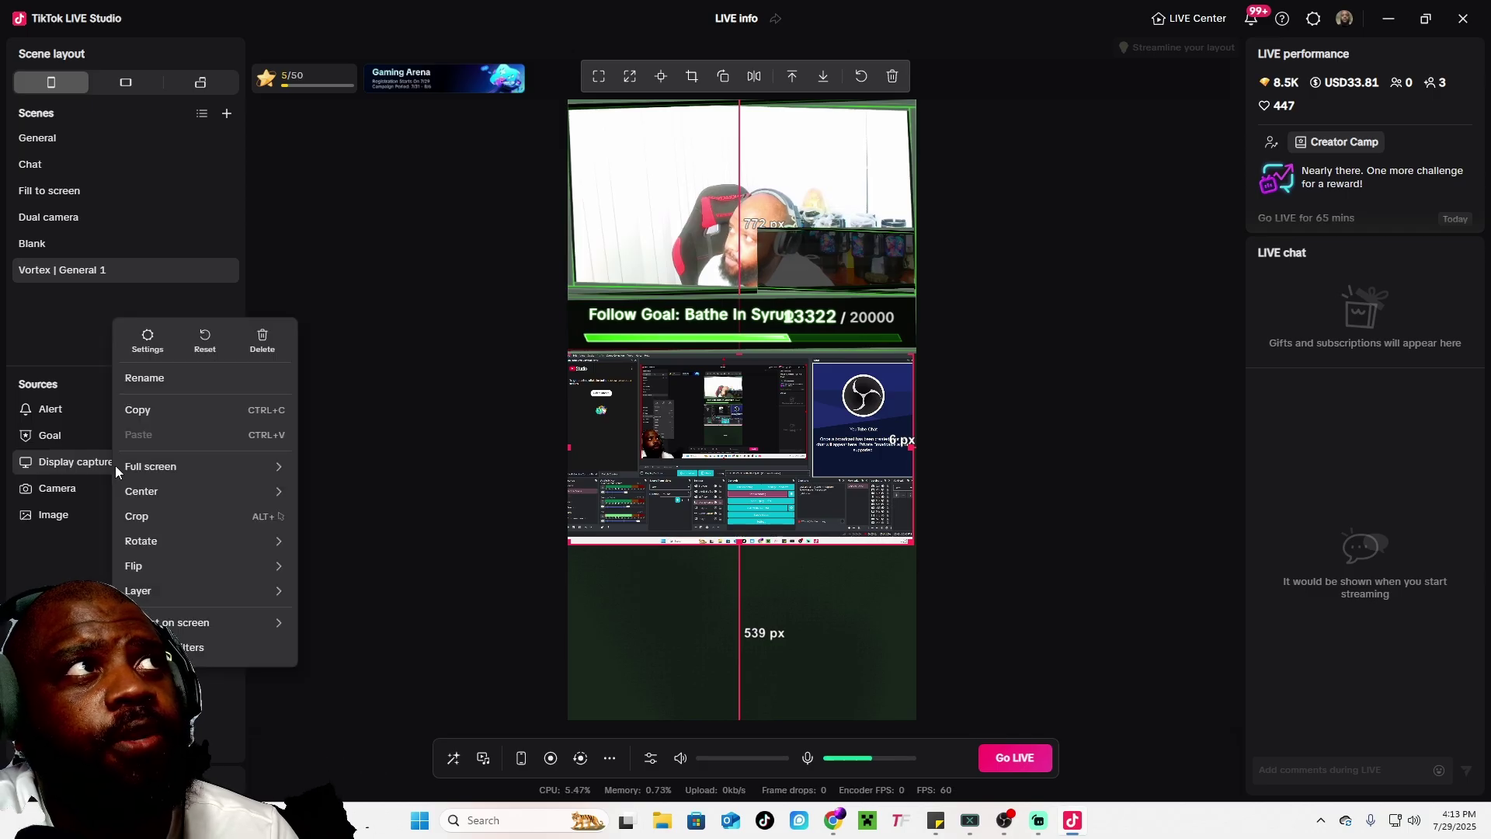
pyautogui.click(259, 345)
pyautogui.click(226, 386)
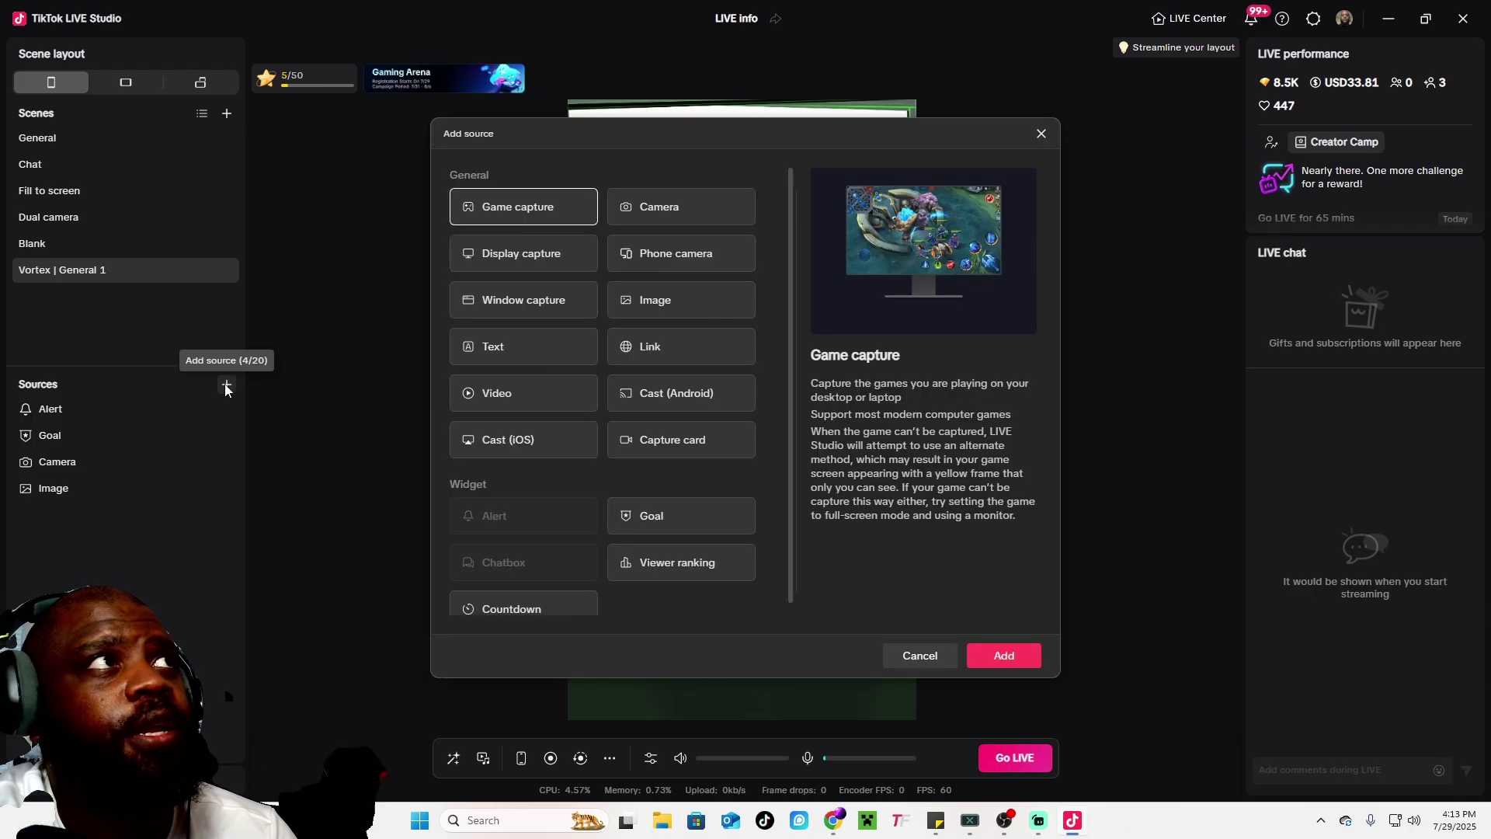
pyautogui.click(653, 444)
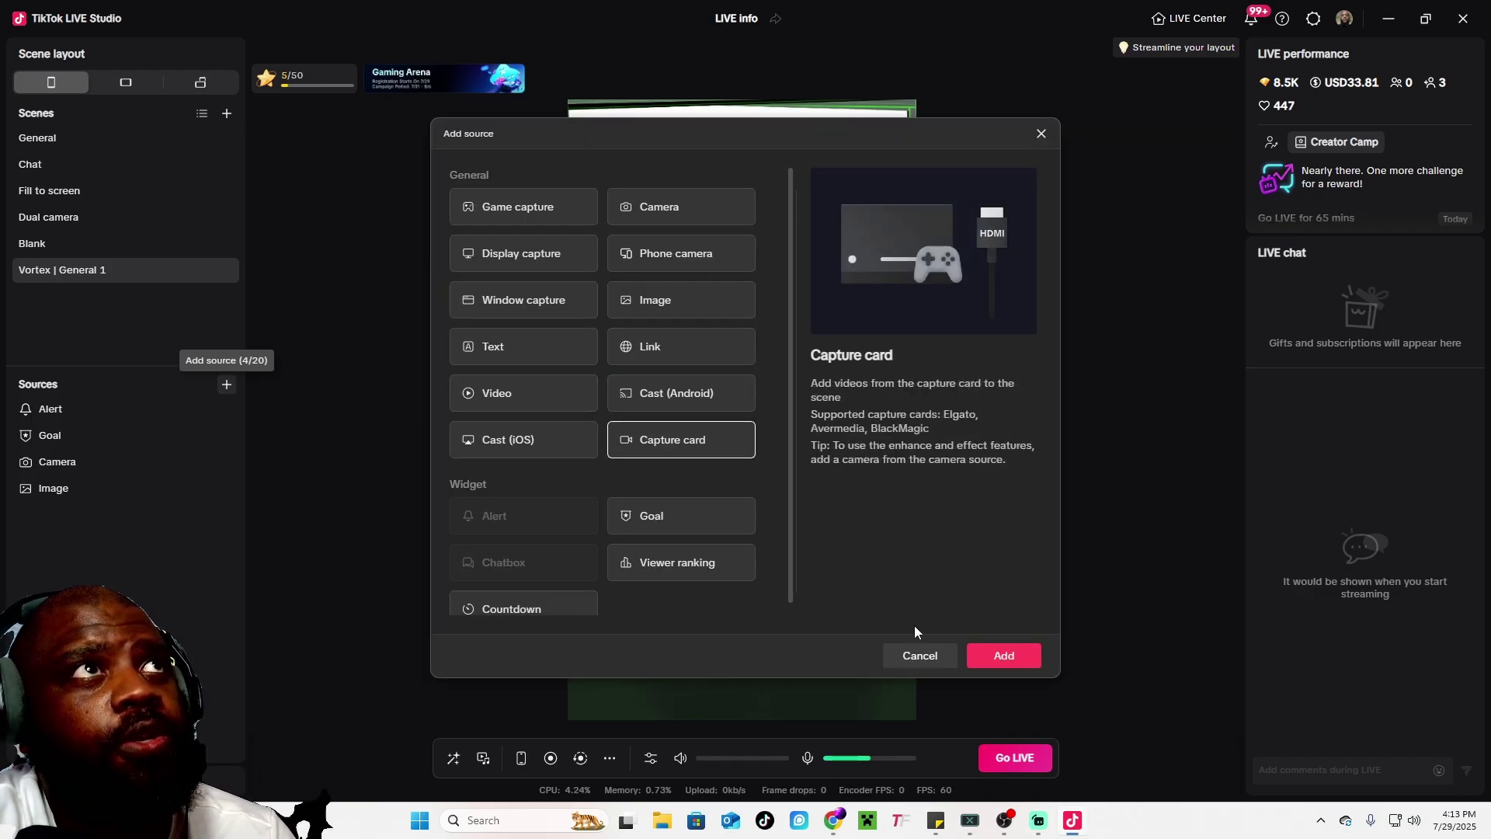
pyautogui.click(1004, 655)
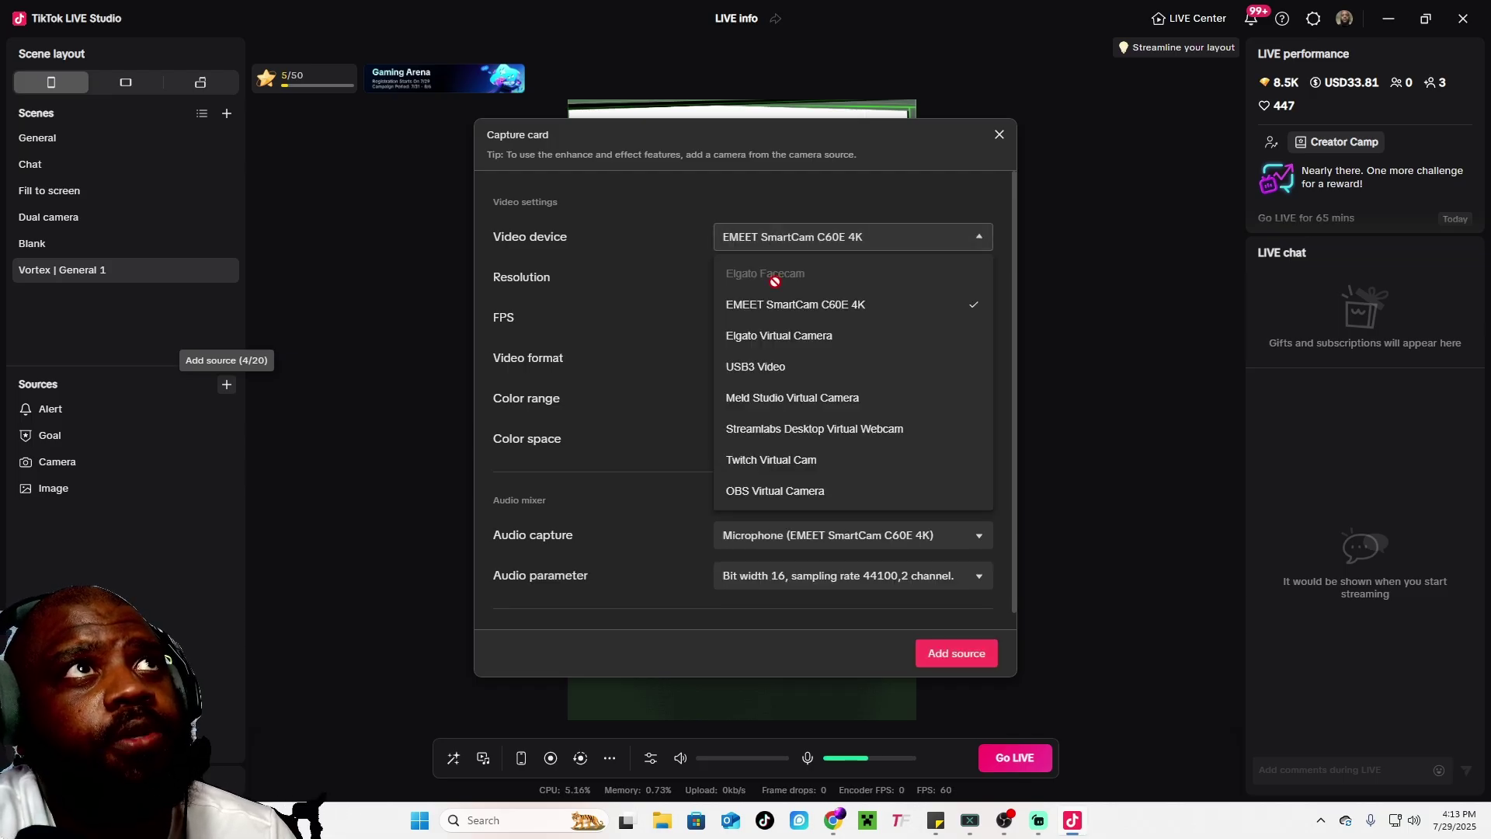
pyautogui.click(759, 367)
pyautogui.click(957, 655)
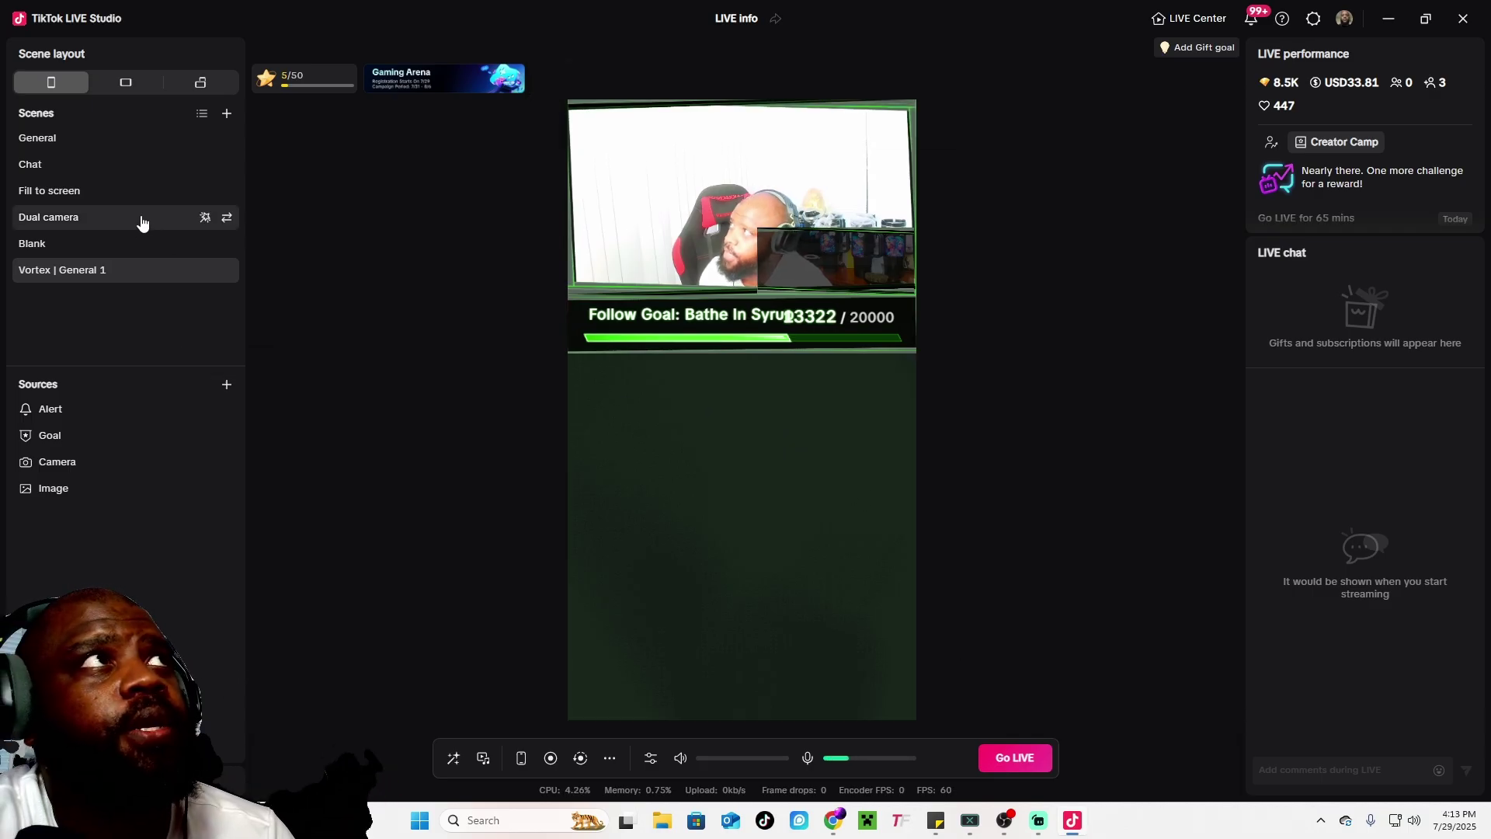
# Step: Preview the General, Blank and Vortex | General 1 scenes, ending back on General
pyautogui.click(42, 141)
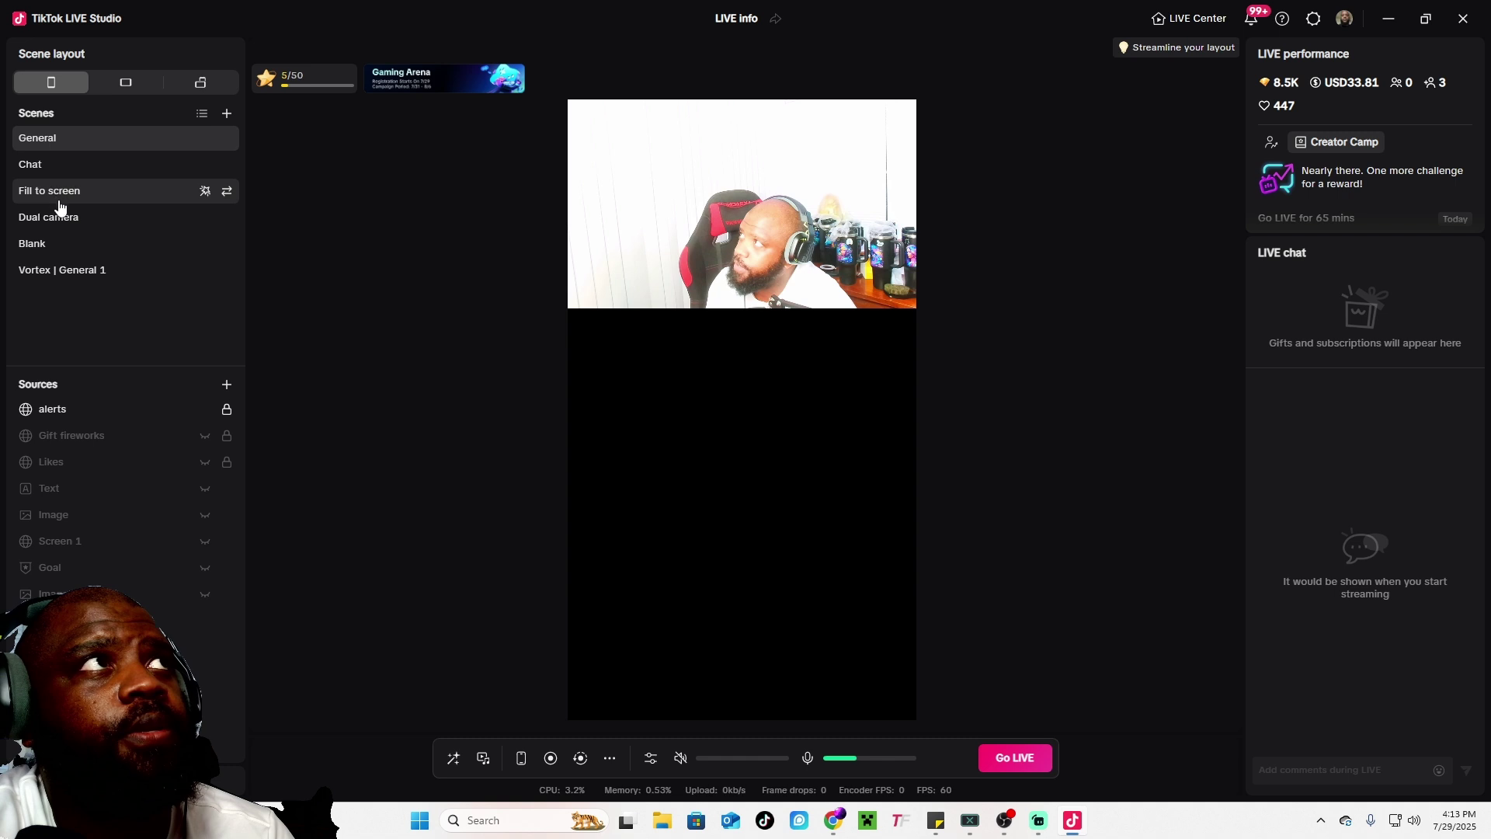
pyautogui.click(65, 248)
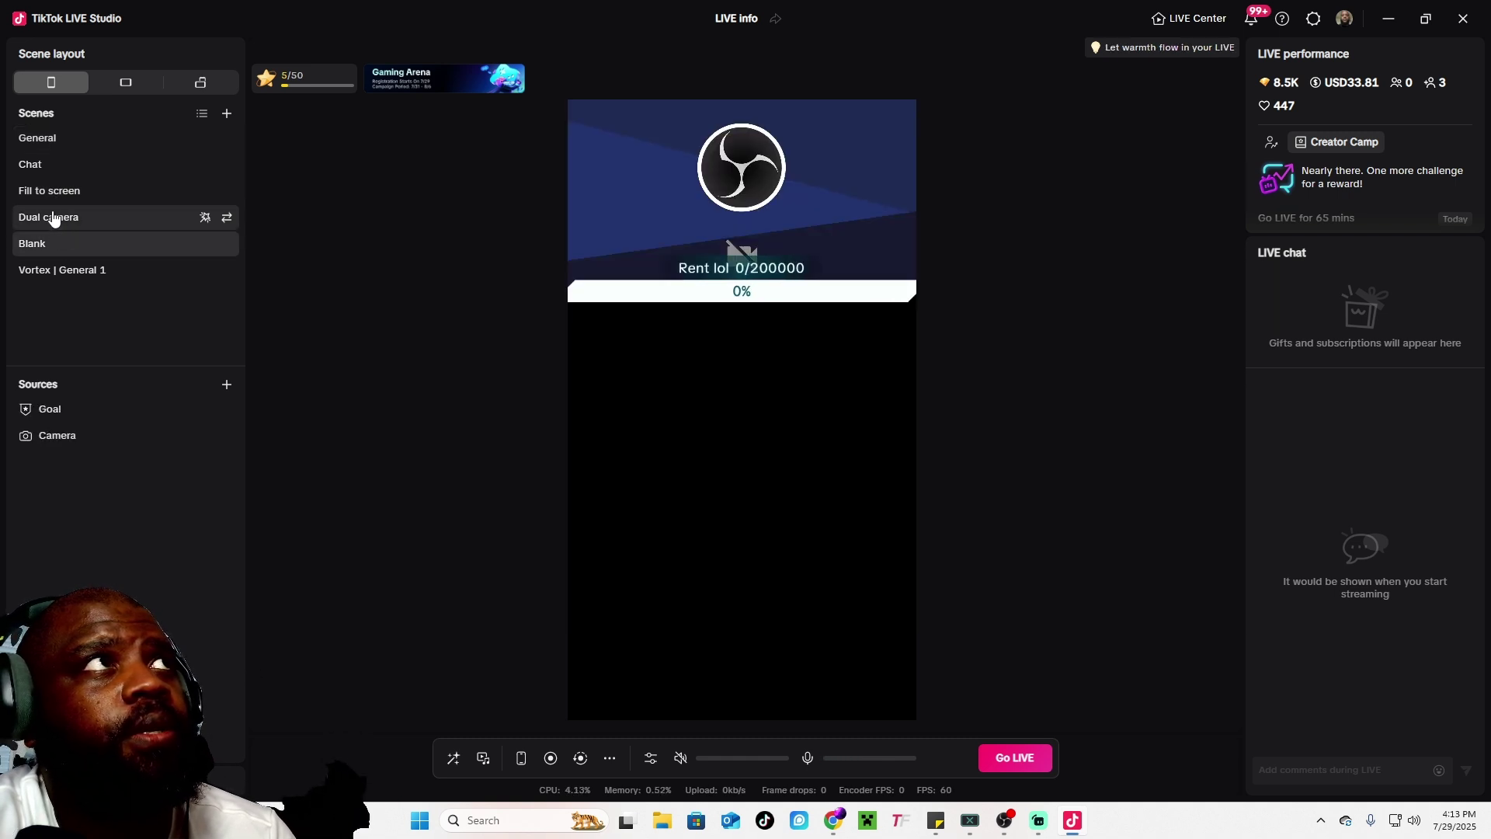
pyautogui.click(41, 147)
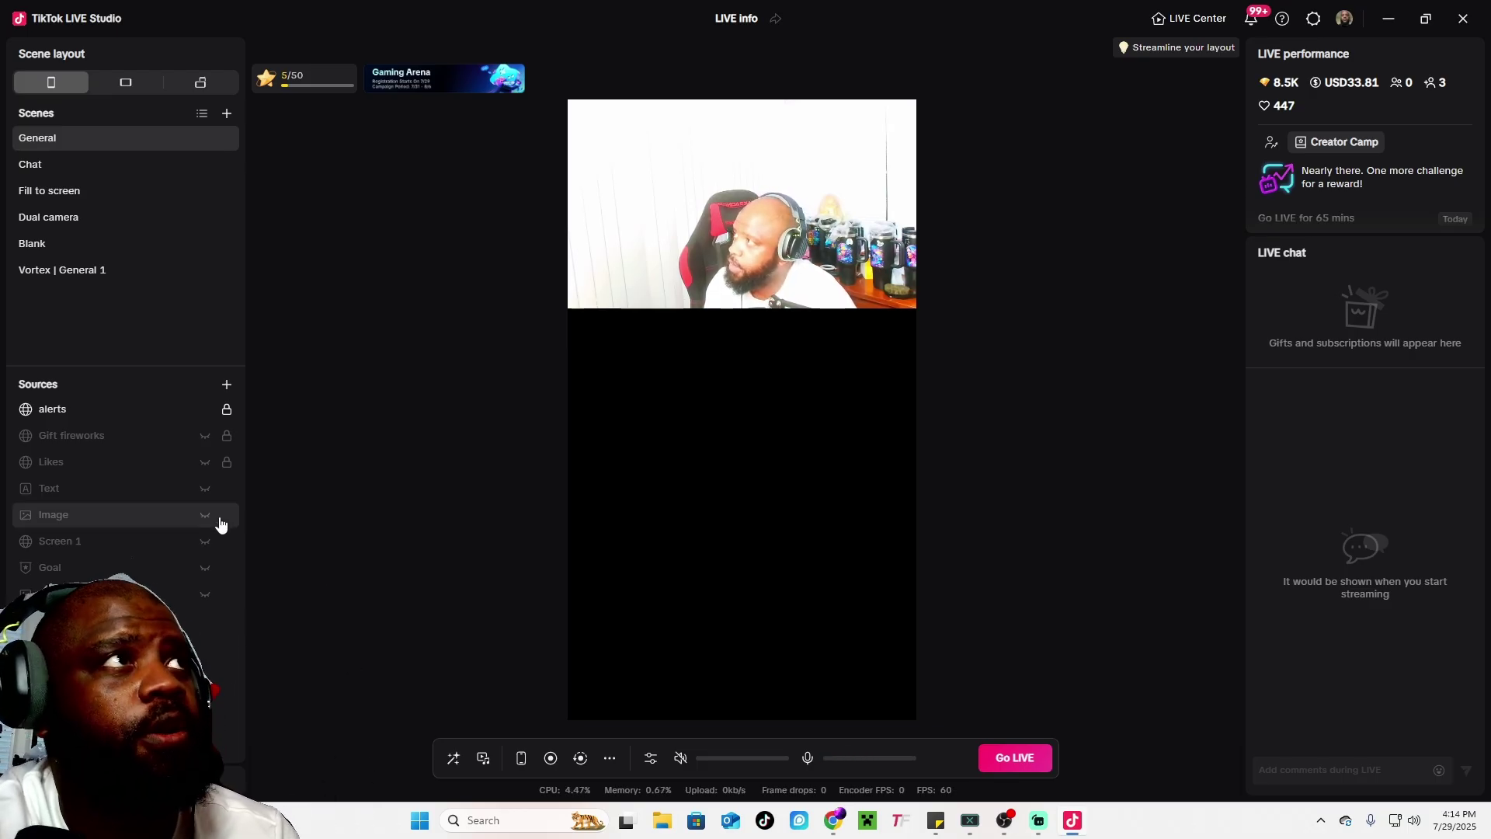
pyautogui.click(48, 244)
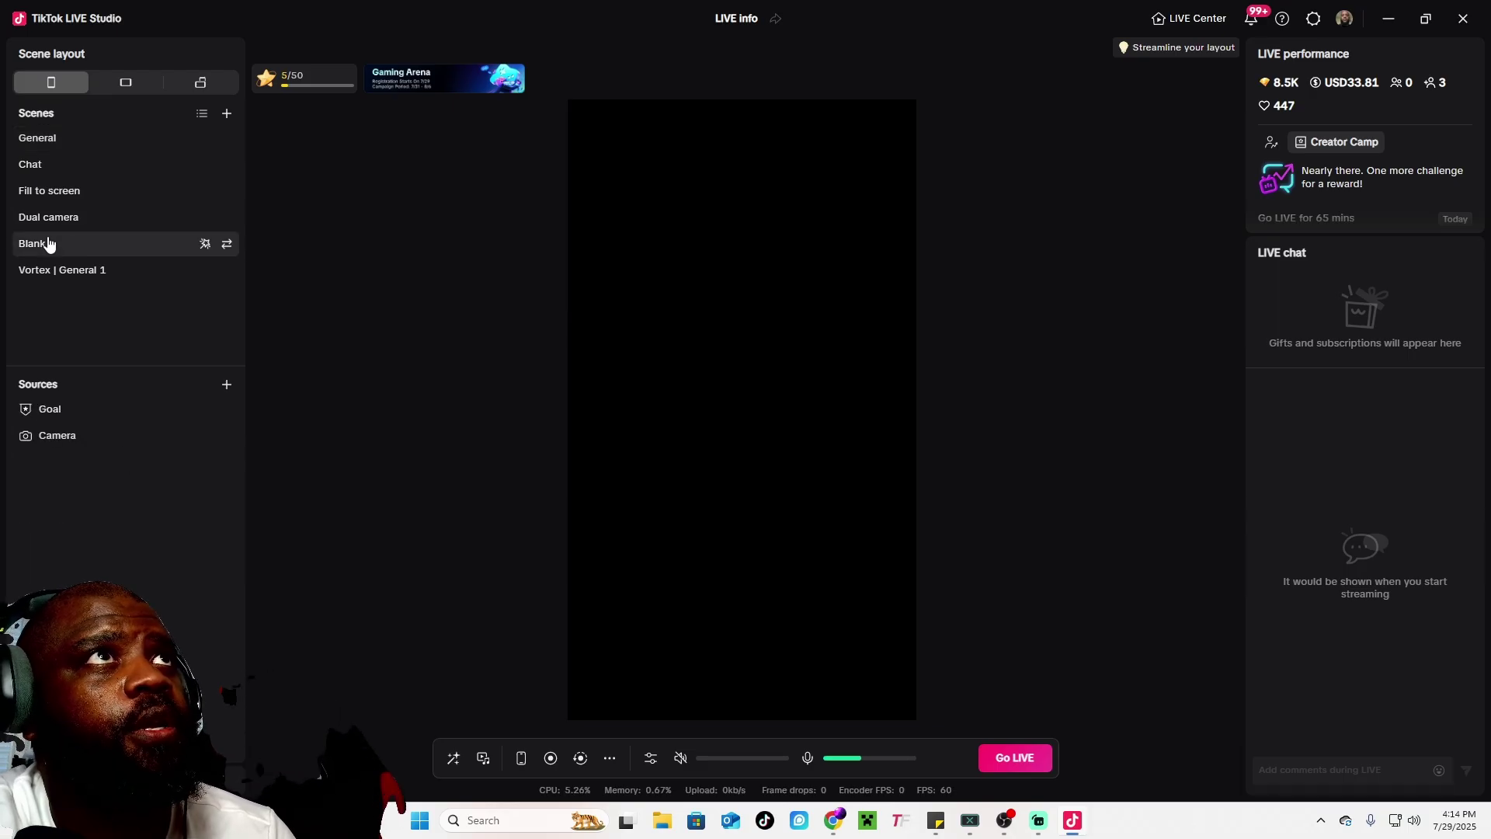
pyautogui.click(52, 267)
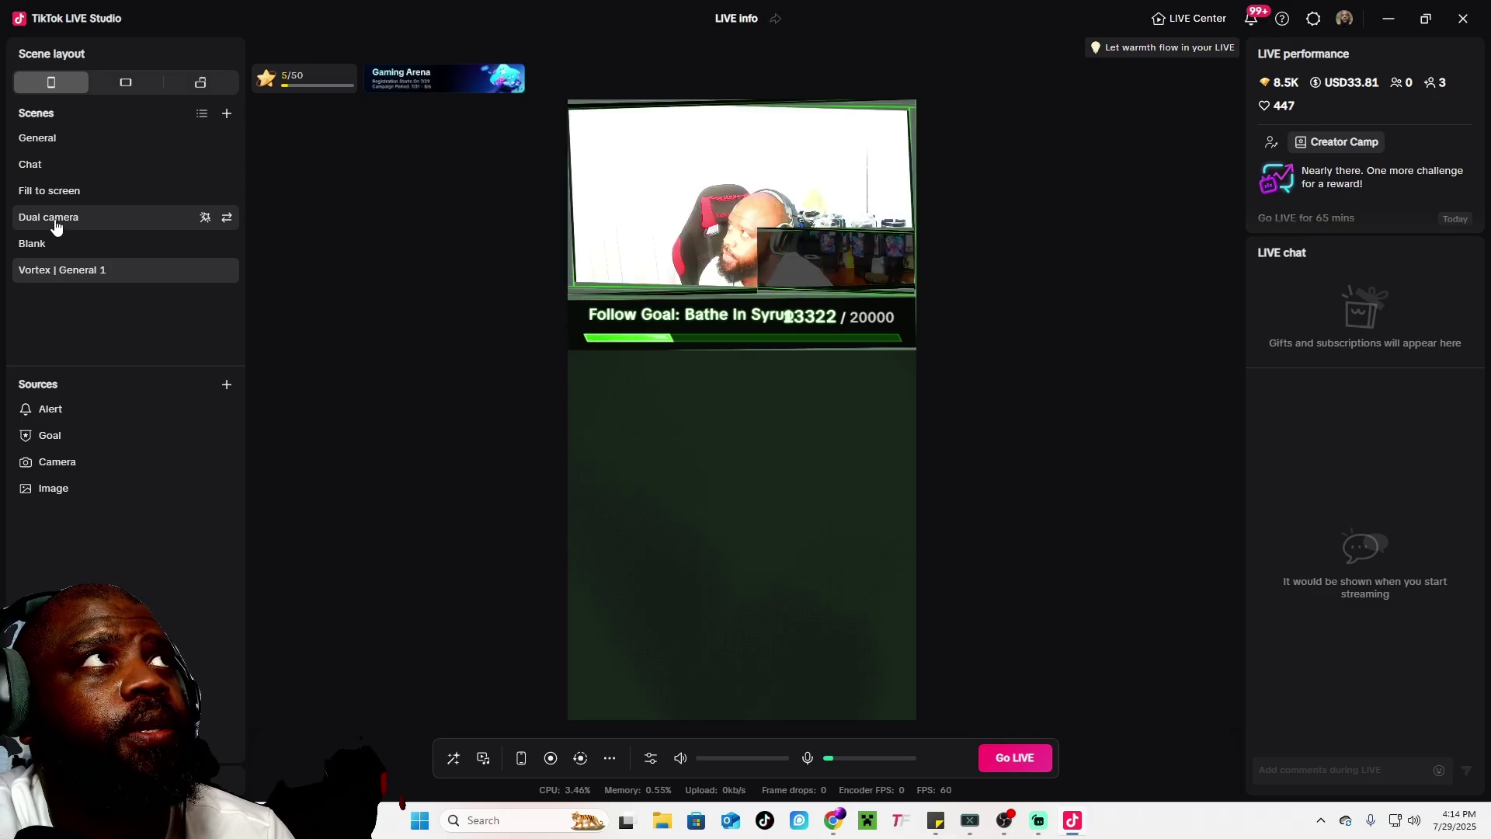
pyautogui.click(42, 147)
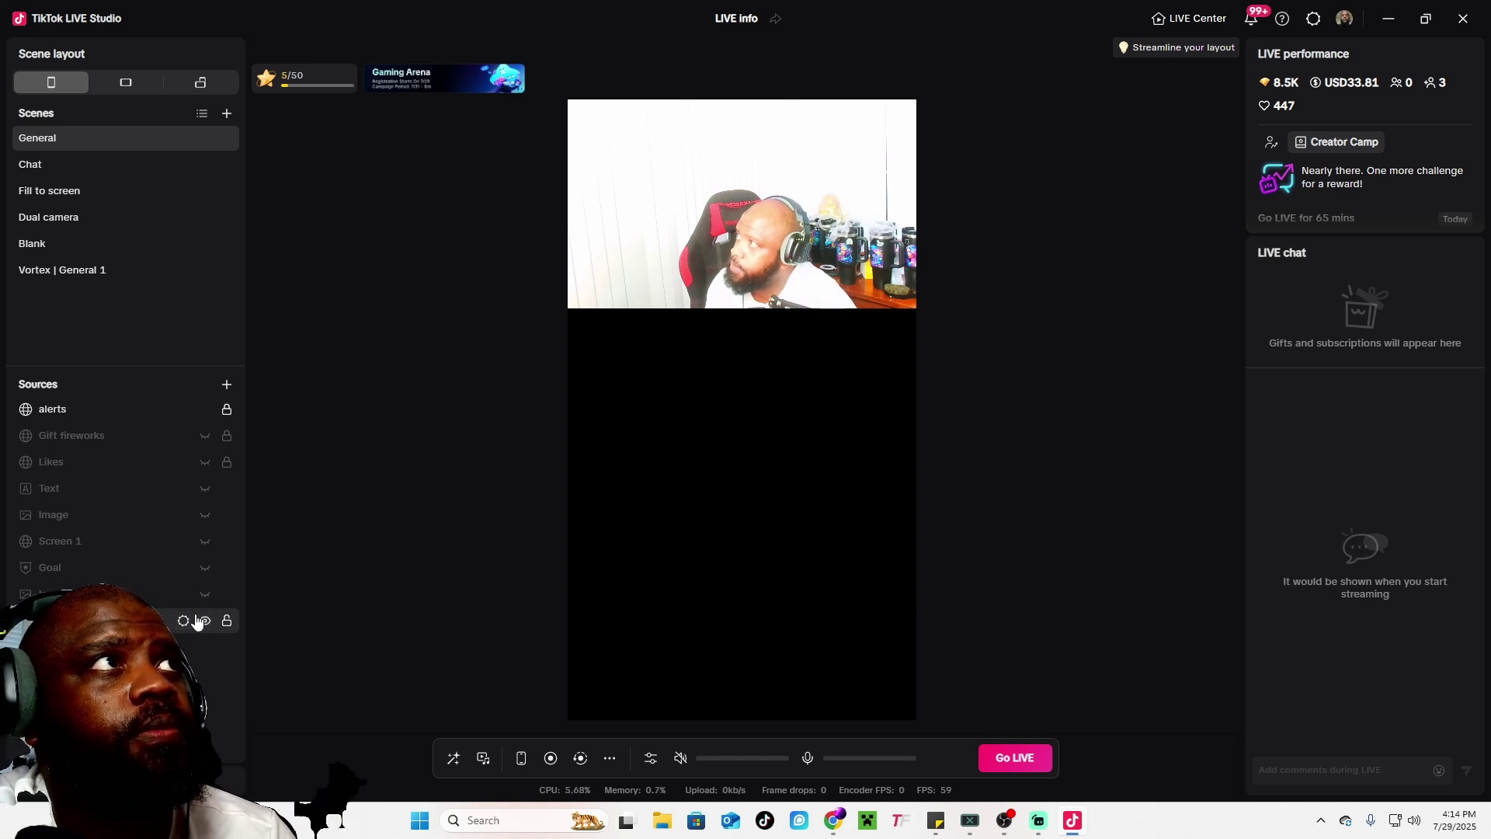
# Step: Check the camera source's settings without changes, then make Vortex | General 1 active
pyautogui.click(184, 622)
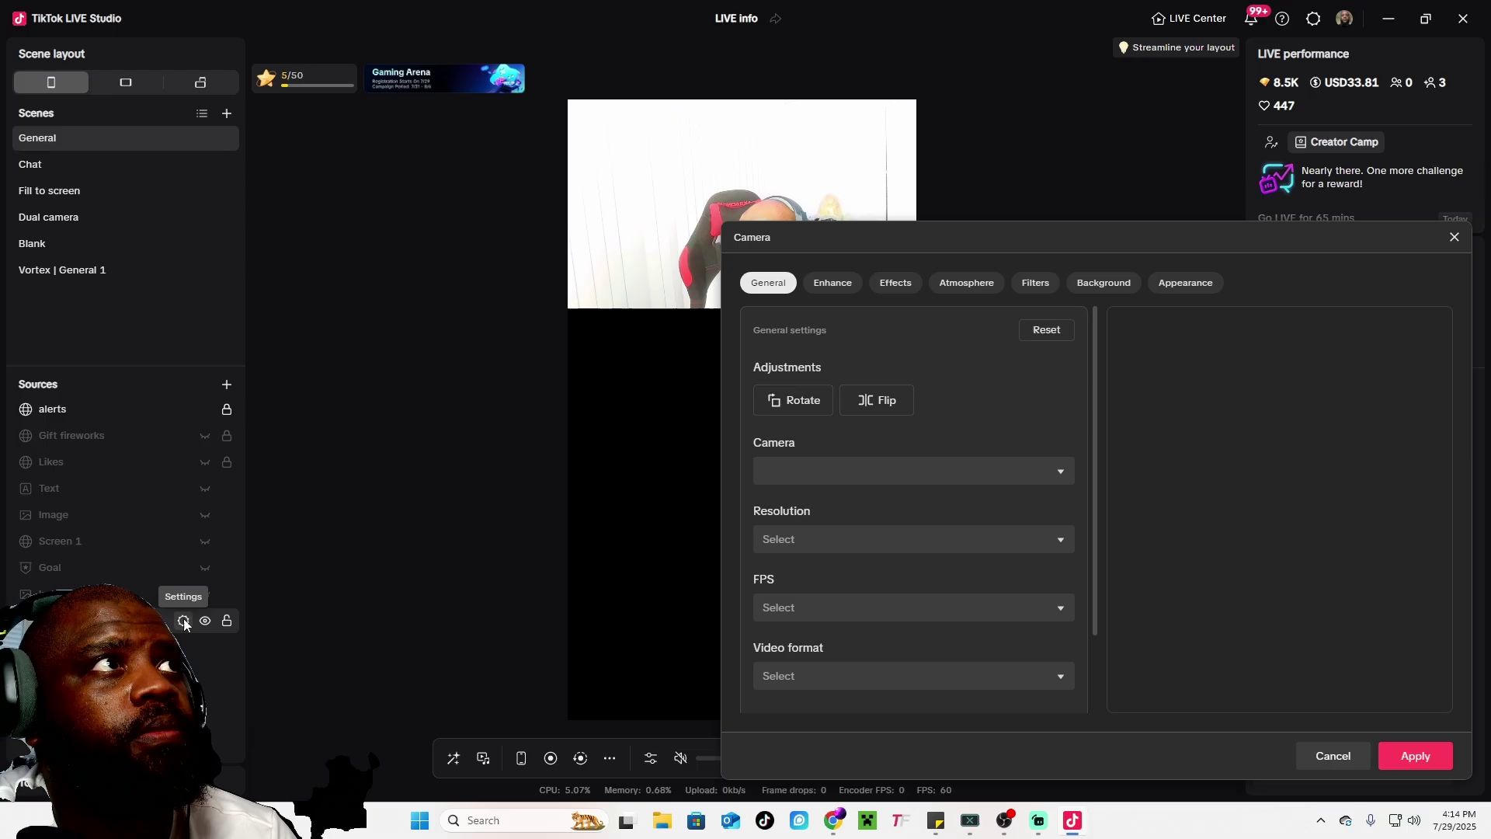
pyautogui.click(1454, 237)
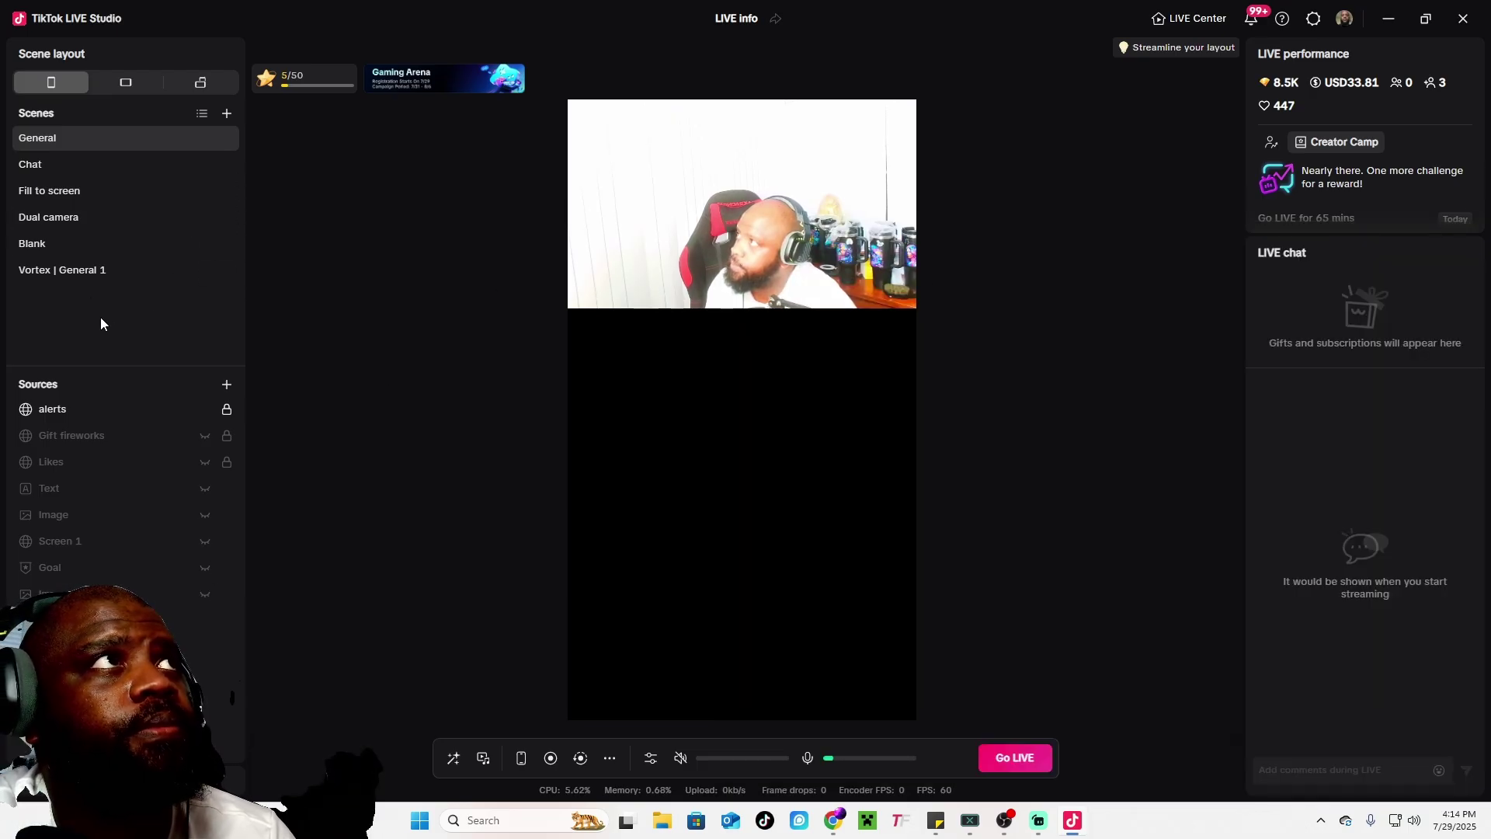
pyautogui.click(62, 271)
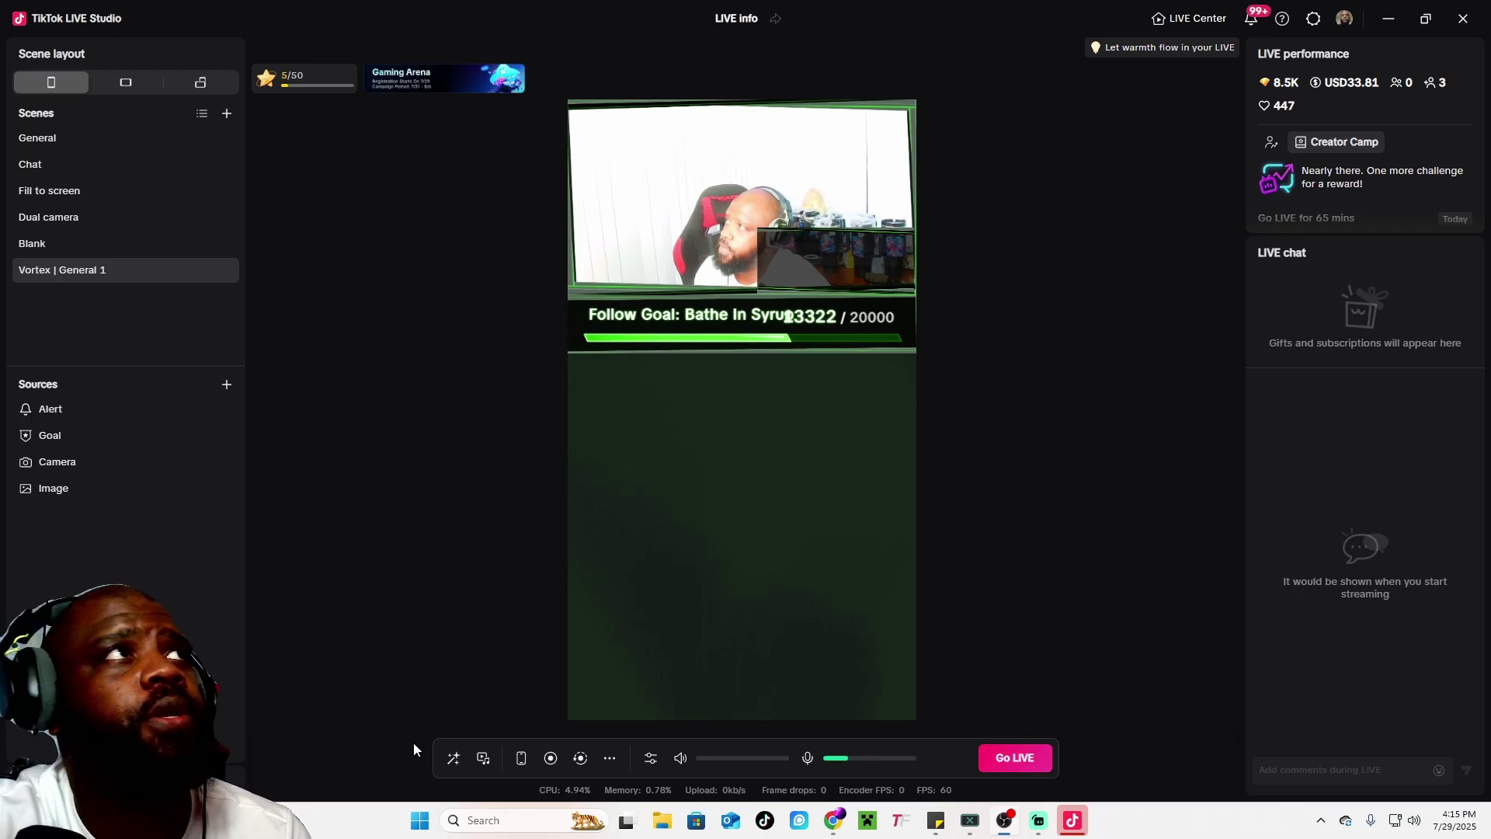
# Step: Preview the Blank, Dual camera, Fill to screen and Chat scenes, then reselect General
pyautogui.moveTo(183, 410)
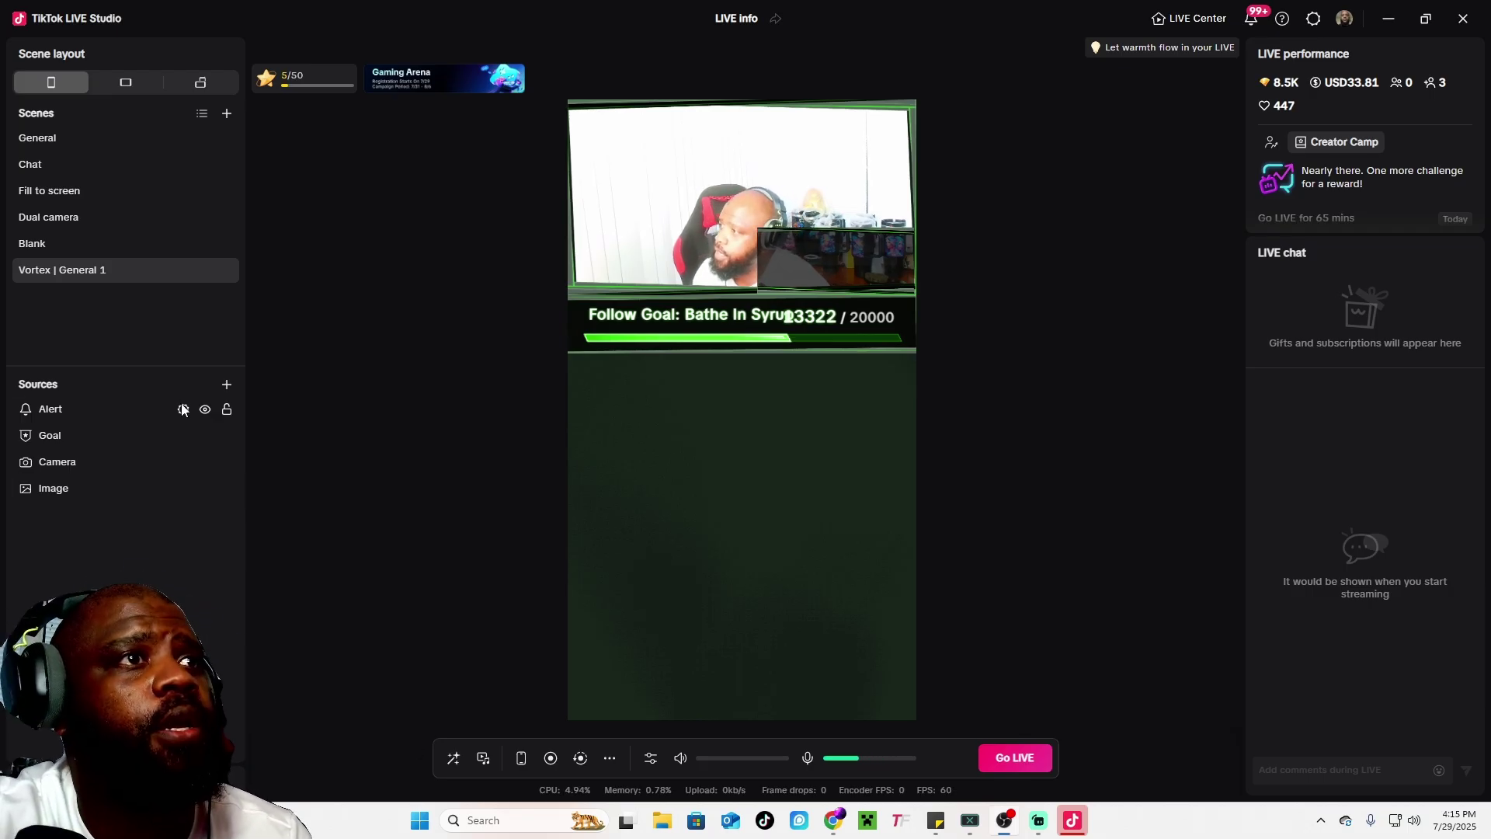
pyautogui.click(30, 247)
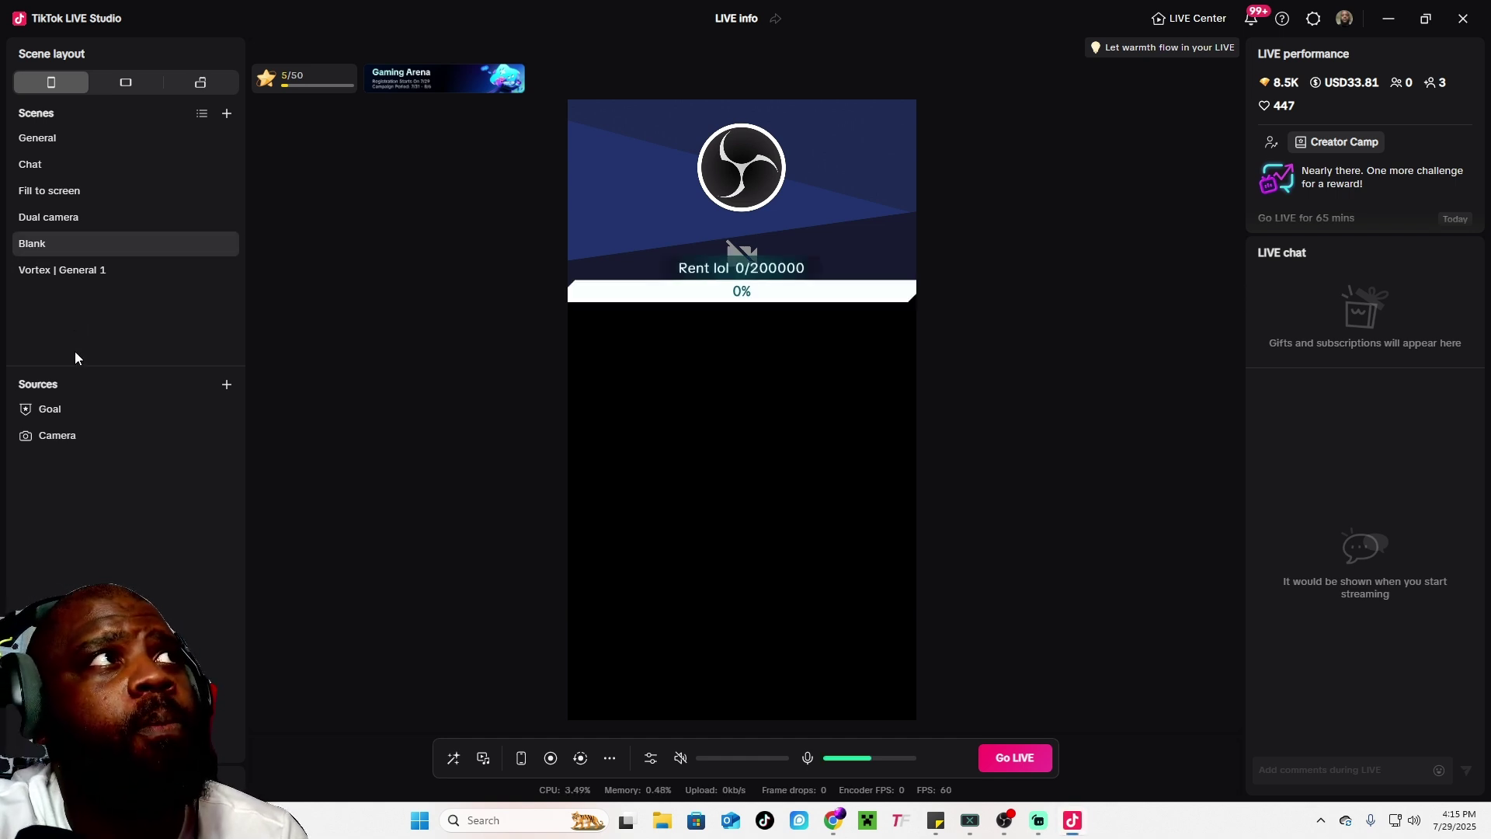
pyautogui.click(71, 217)
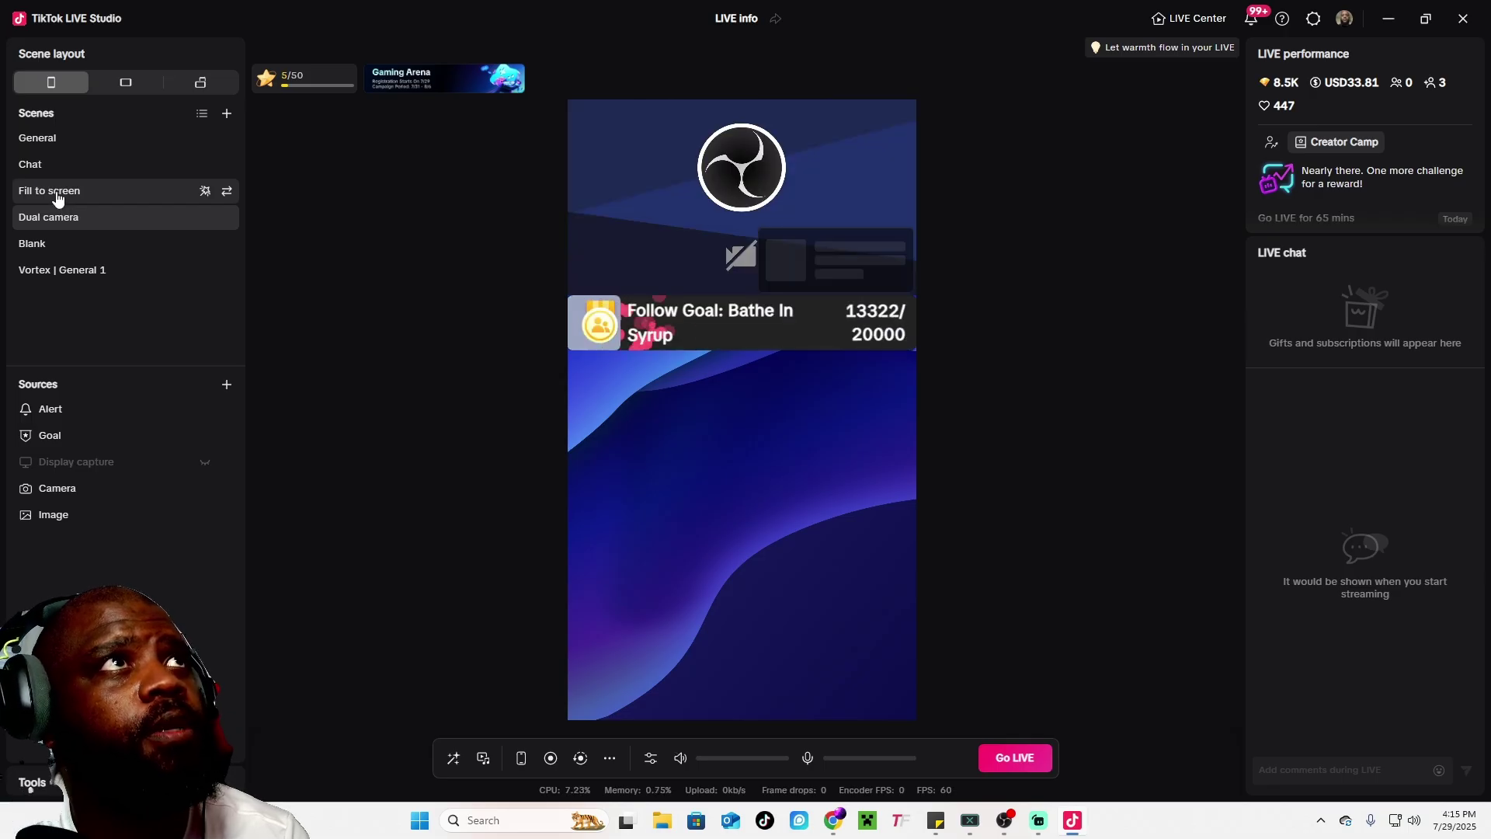
pyautogui.click(56, 196)
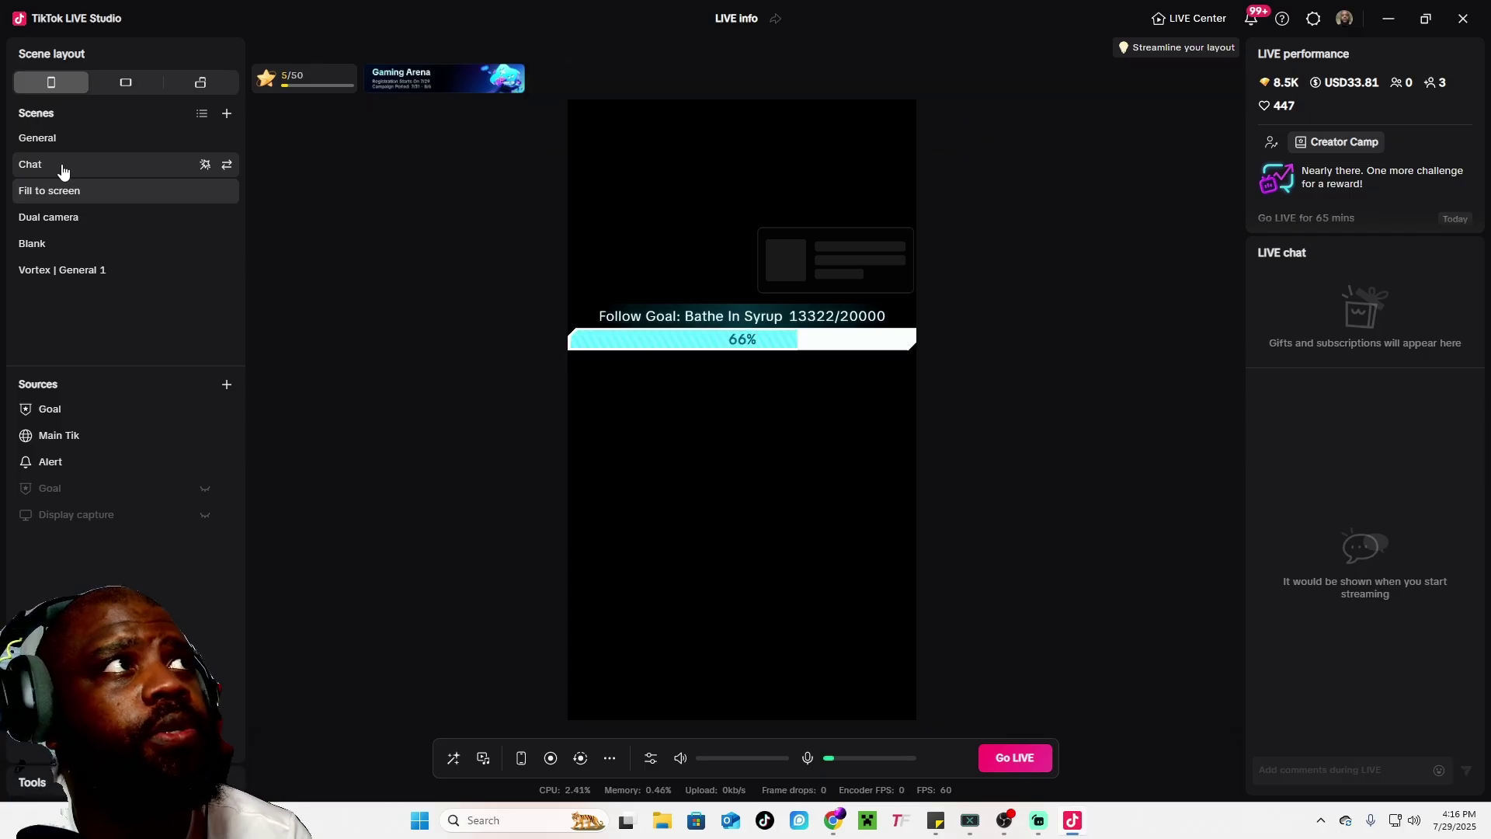
pyautogui.click(62, 170)
pyautogui.click(62, 148)
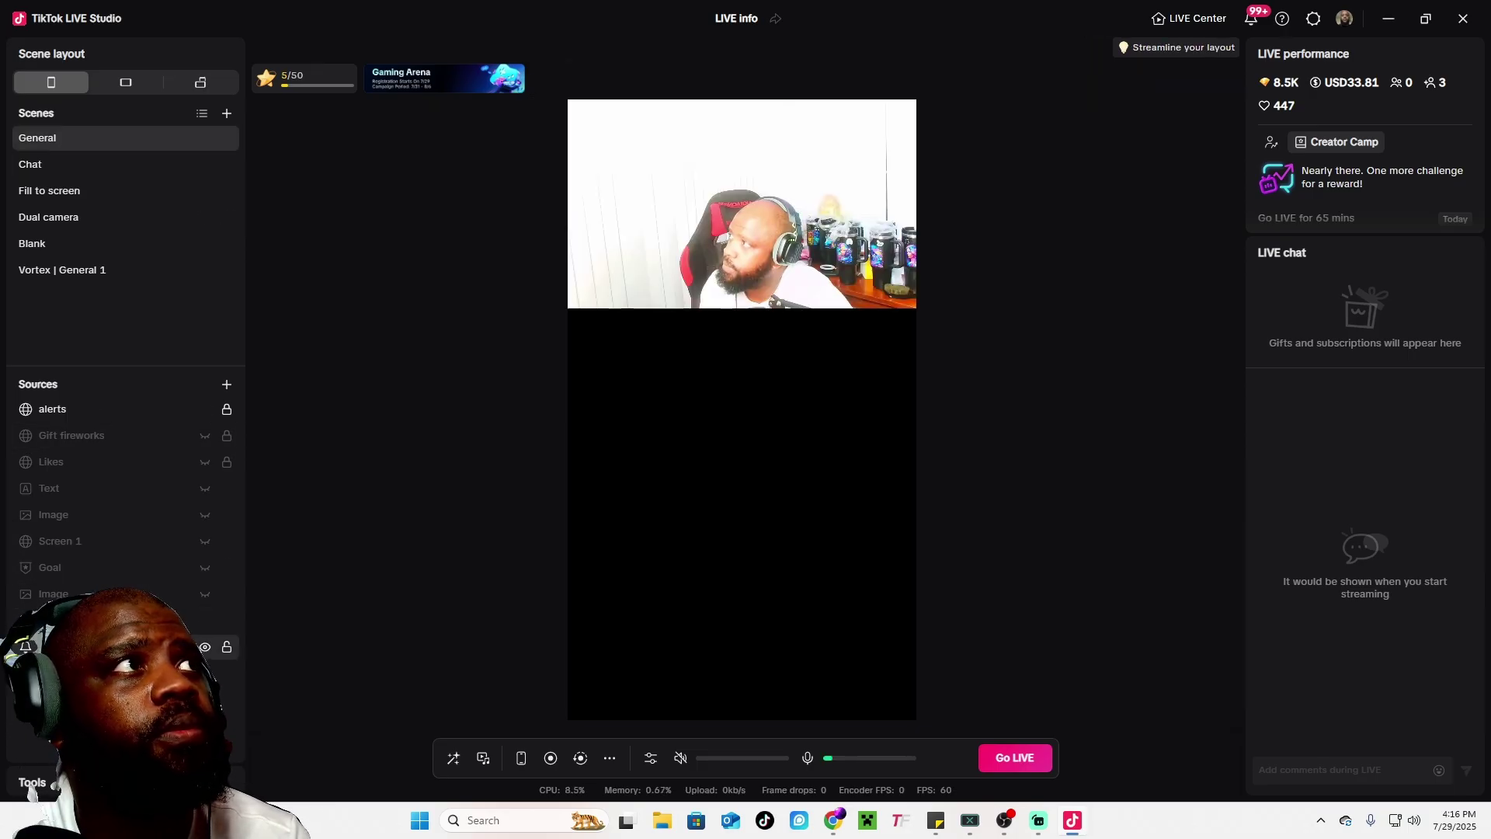
# Step: Add a Capture card source using the USB3 Video device to the General scene
pyautogui.click(227, 386)
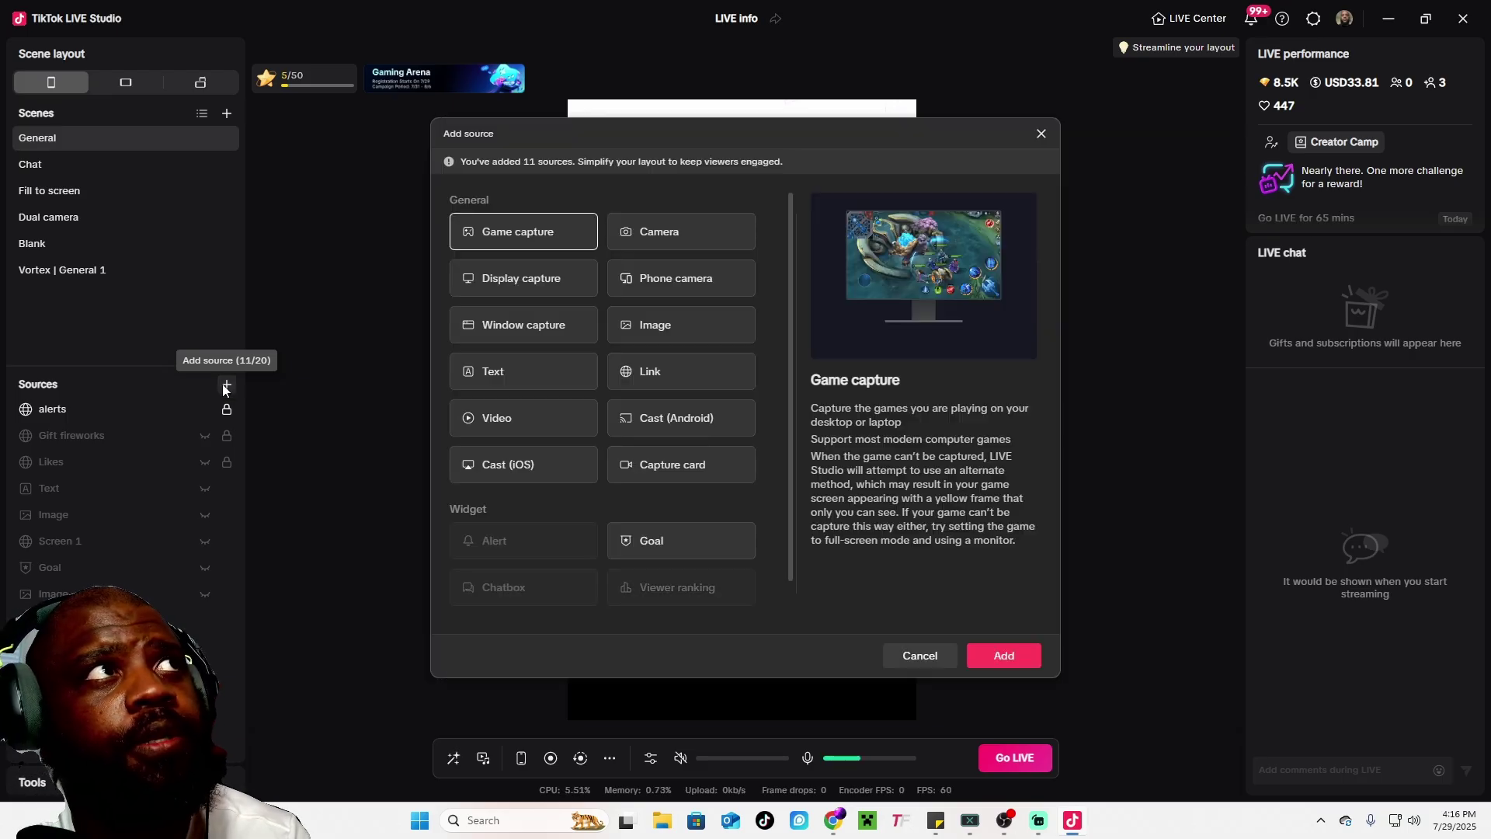
pyautogui.click(645, 468)
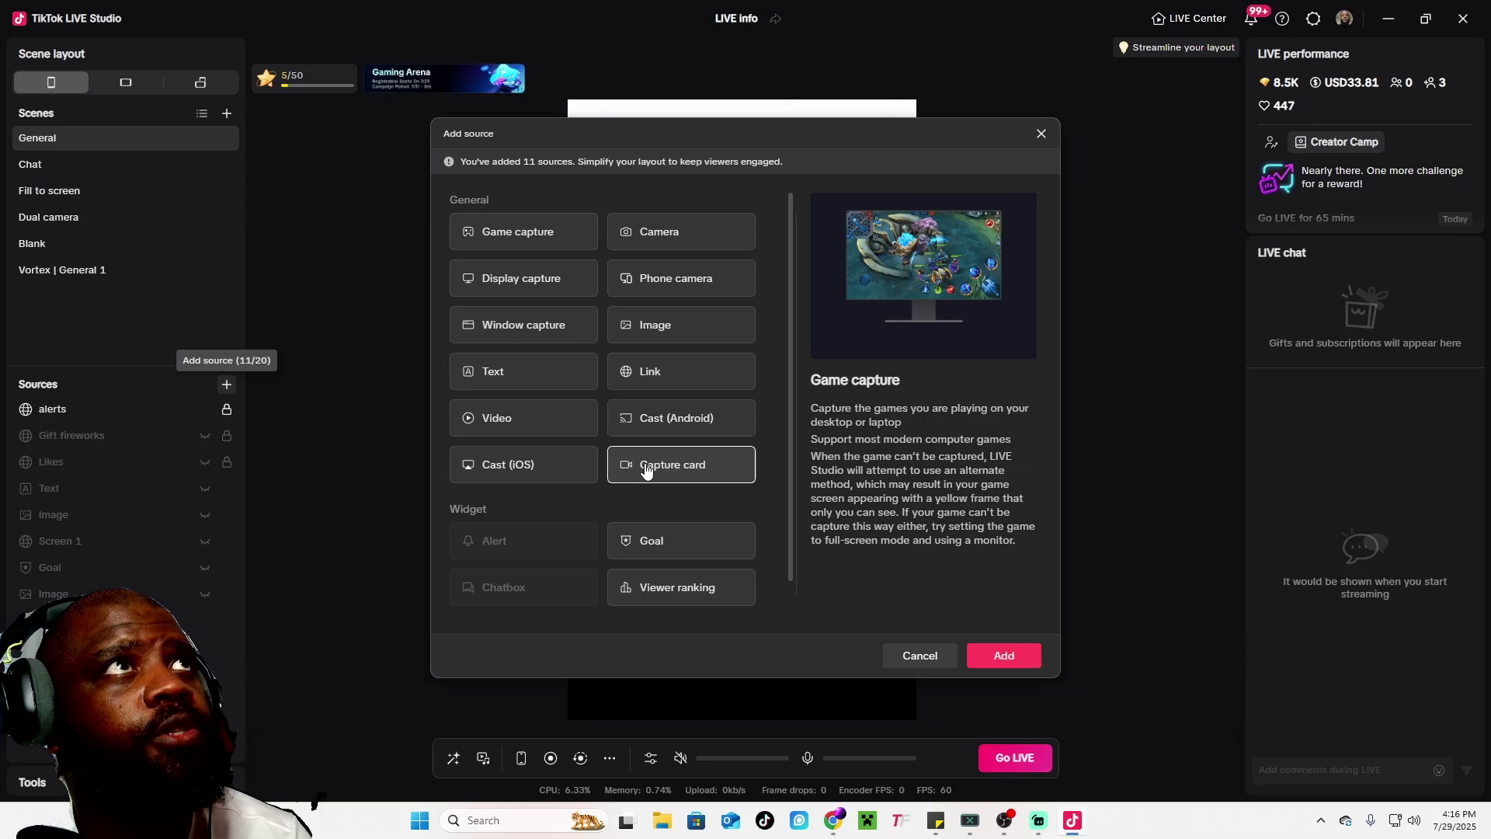
pyautogui.click(996, 659)
pyautogui.click(741, 237)
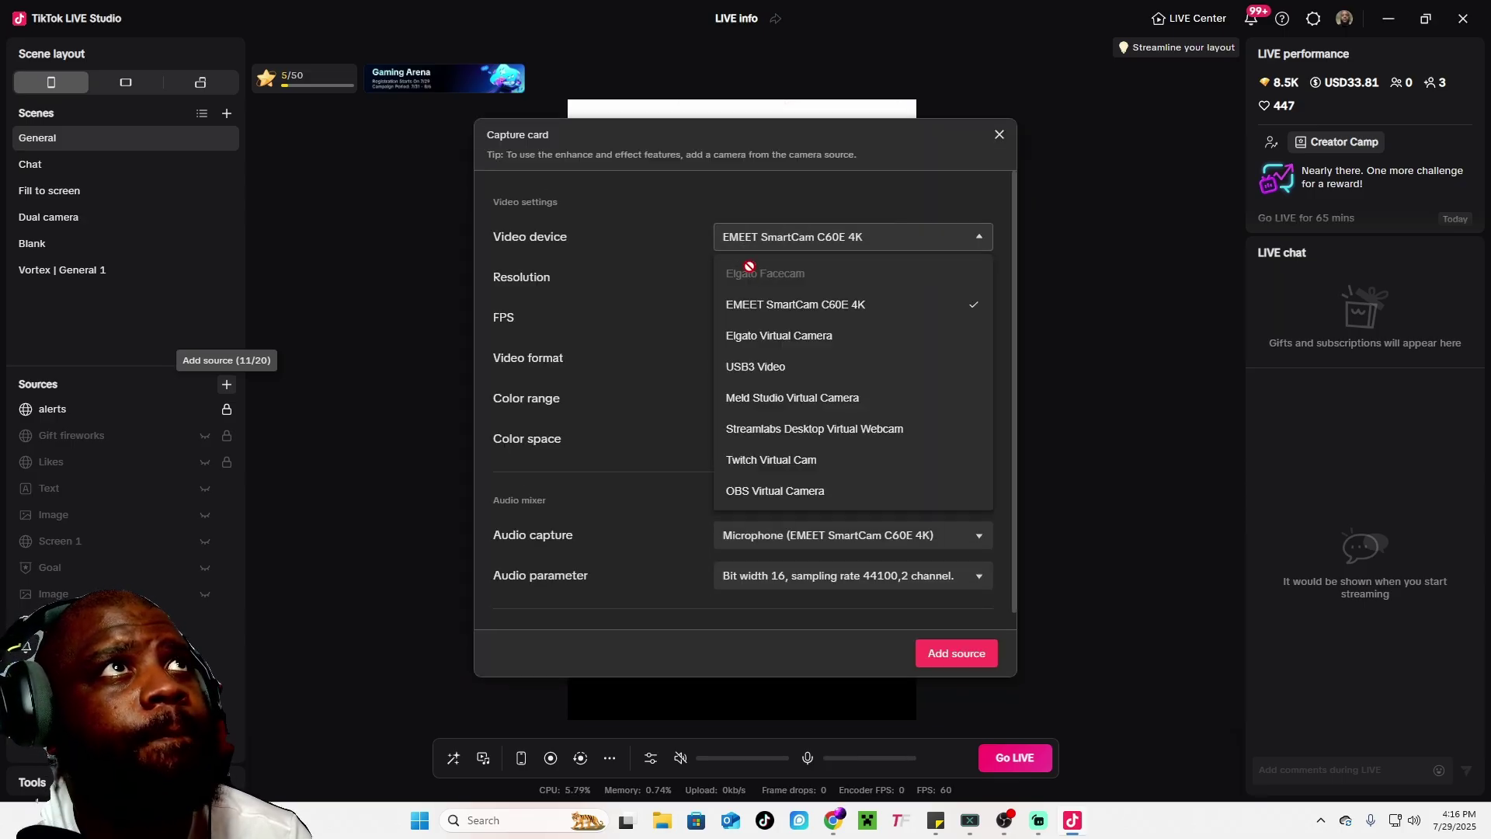
pyautogui.click(761, 366)
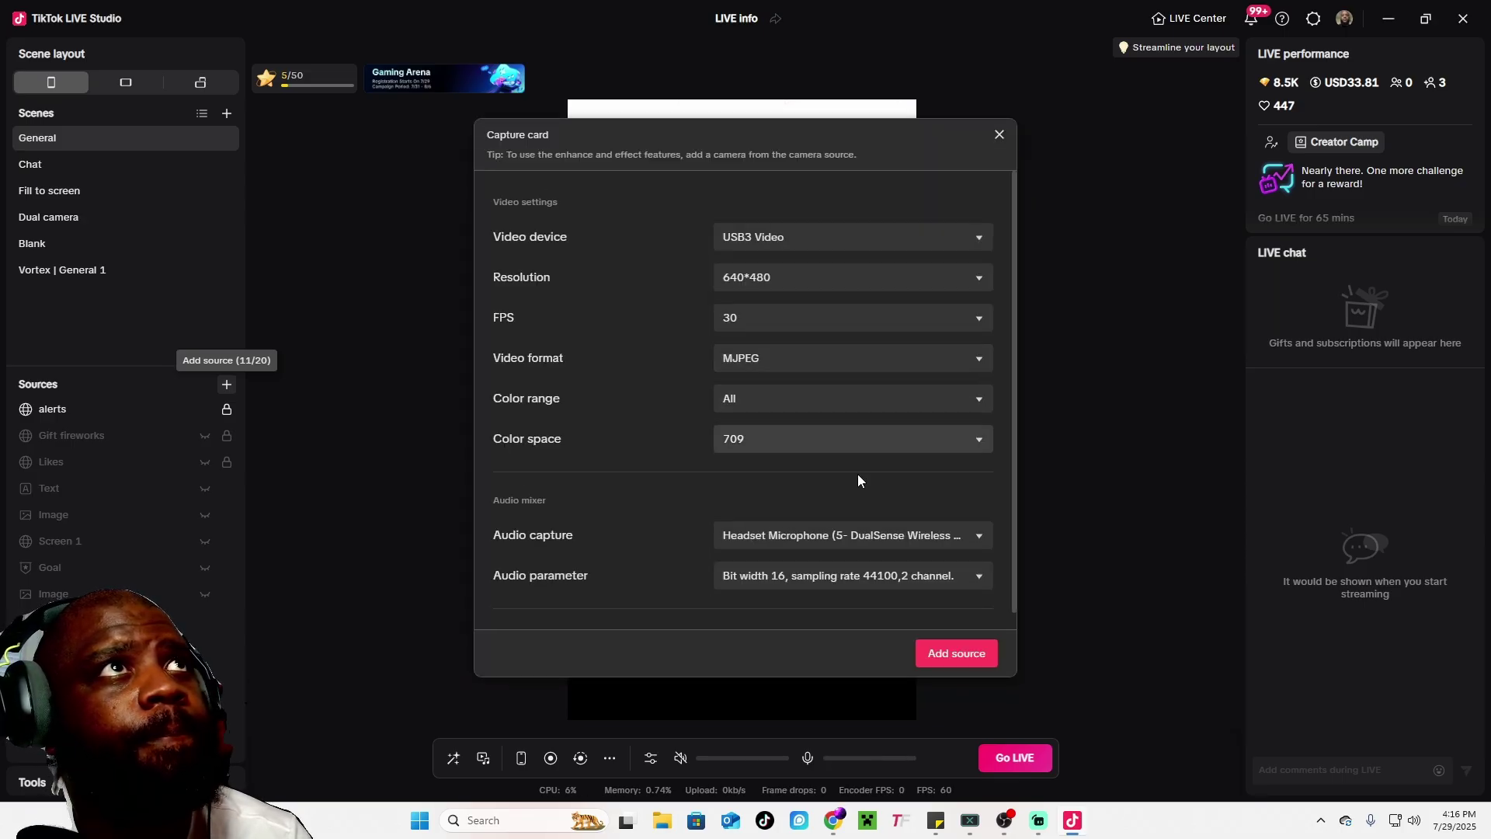
pyautogui.click(937, 653)
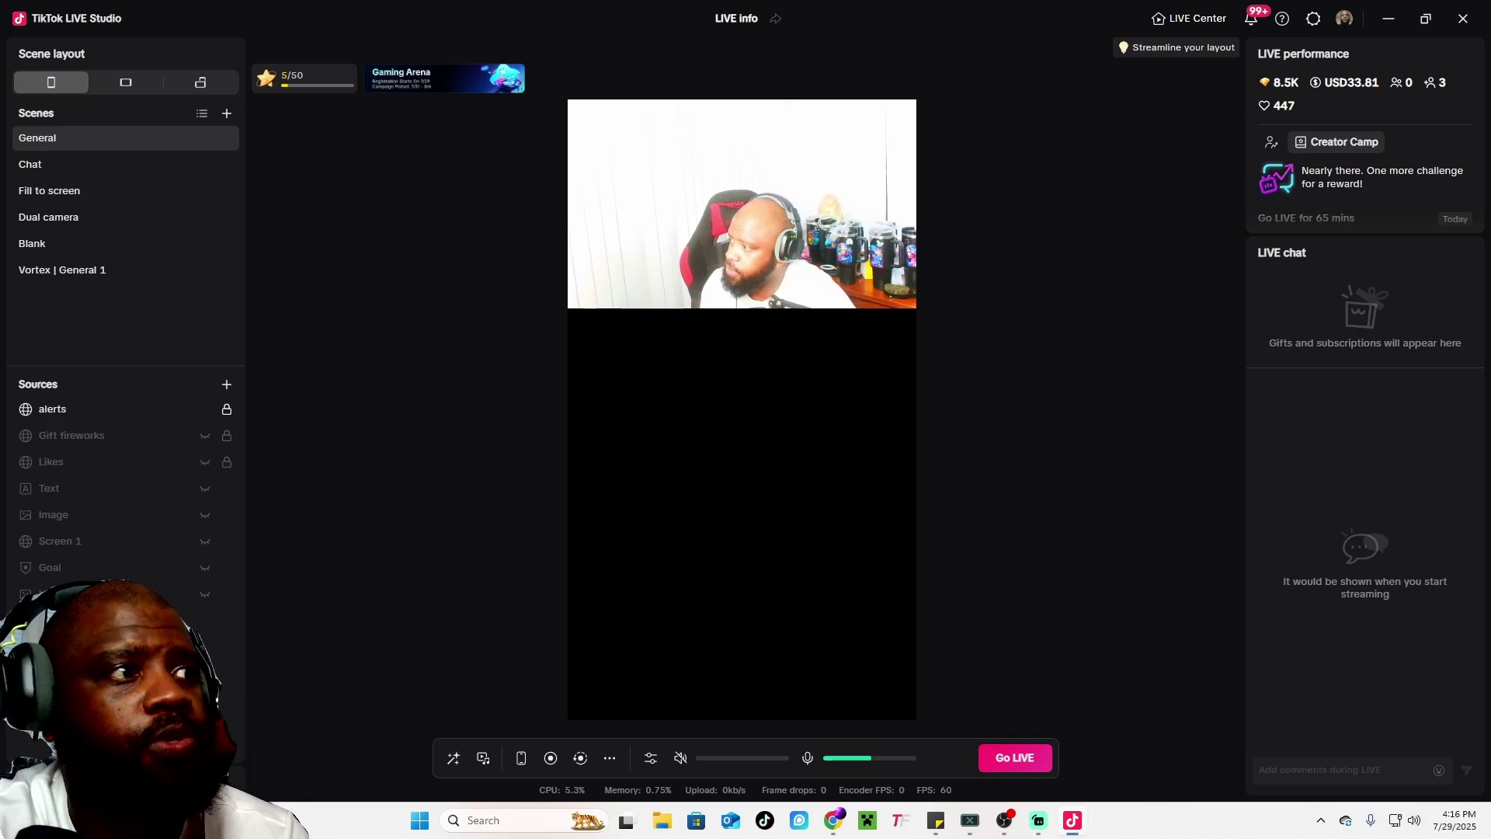
pyautogui.click(760, 817)
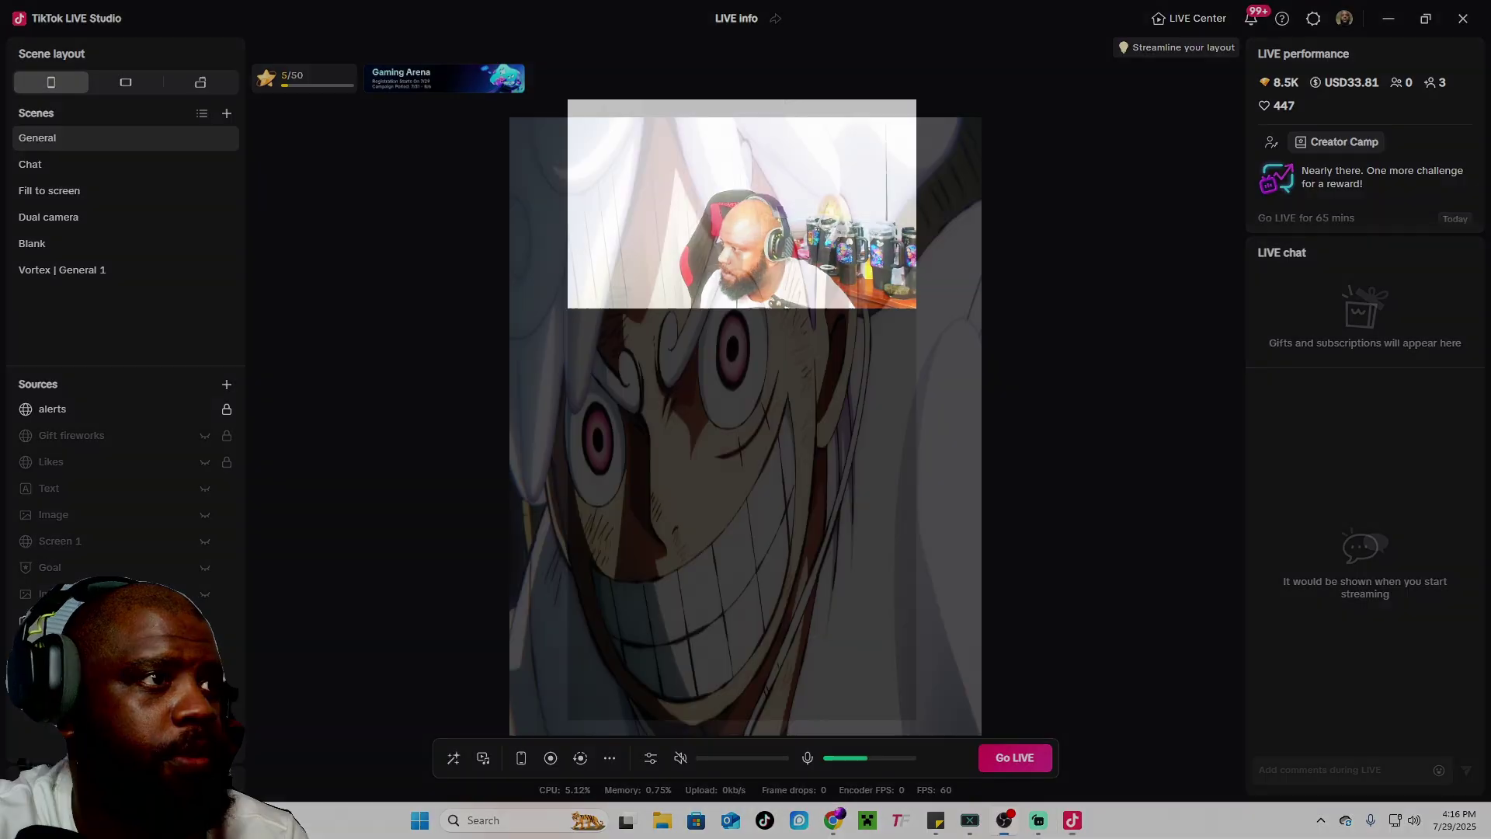
pyautogui.click(760, 817)
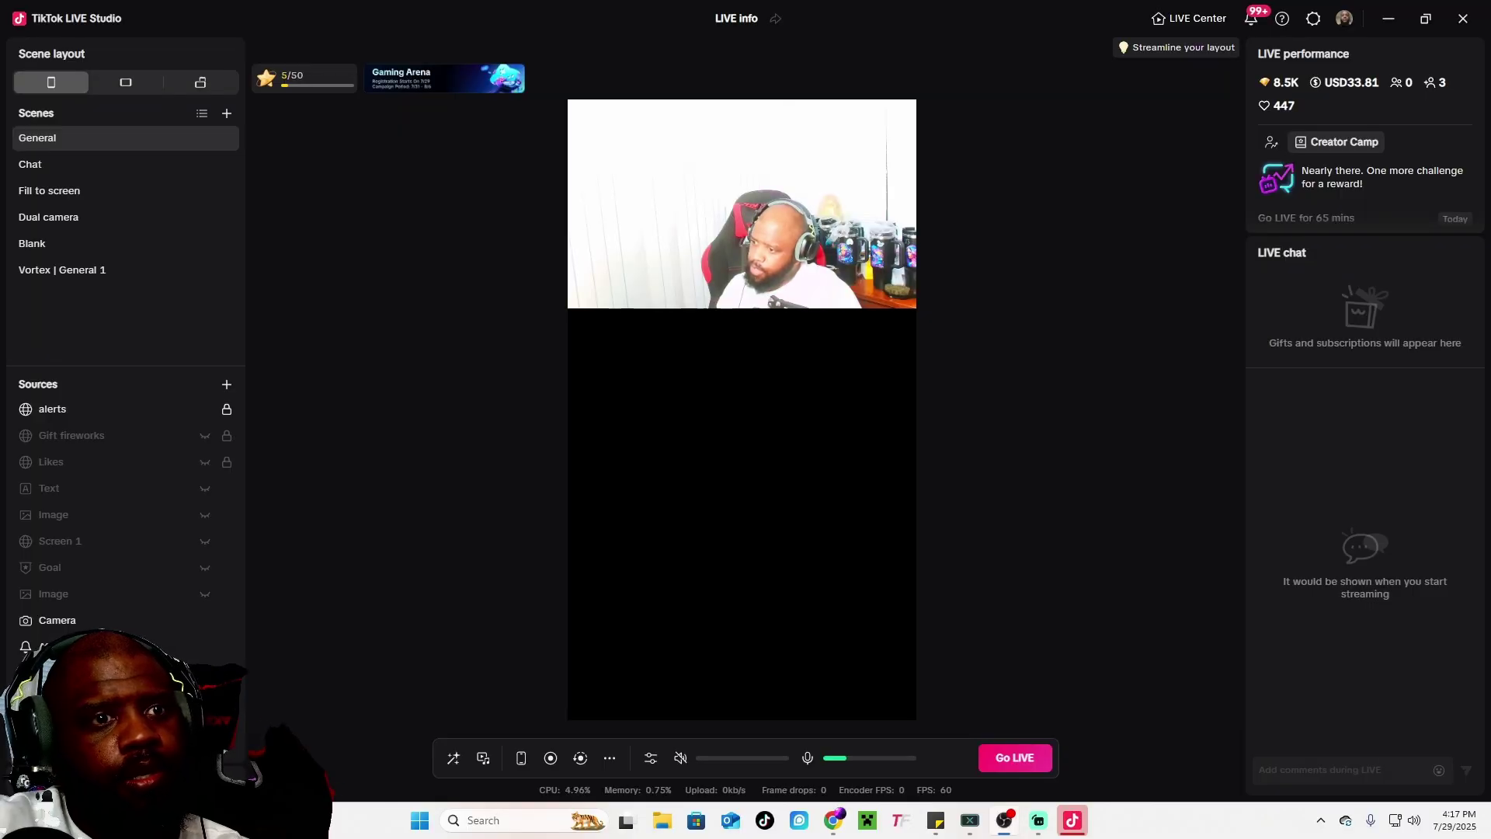
# Step: Scroll down the Sources list of Streamlabs Desktop's Live Scene
pyautogui.scroll(-3, 675, 668)
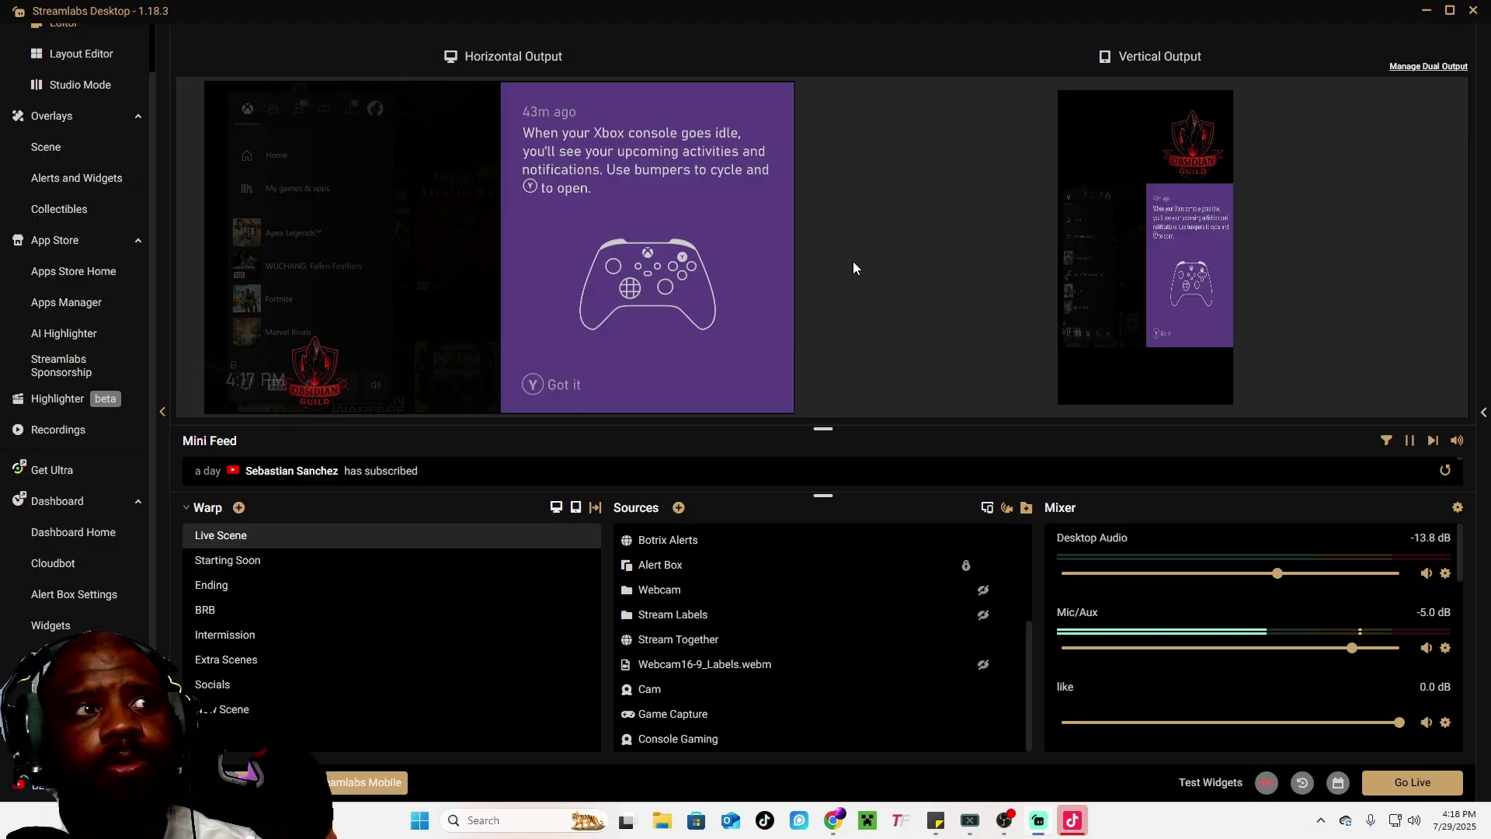
# Step: Close Streamlabs Desktop to return to TikTok LIVE Studio
pyautogui.click(1472, 13)
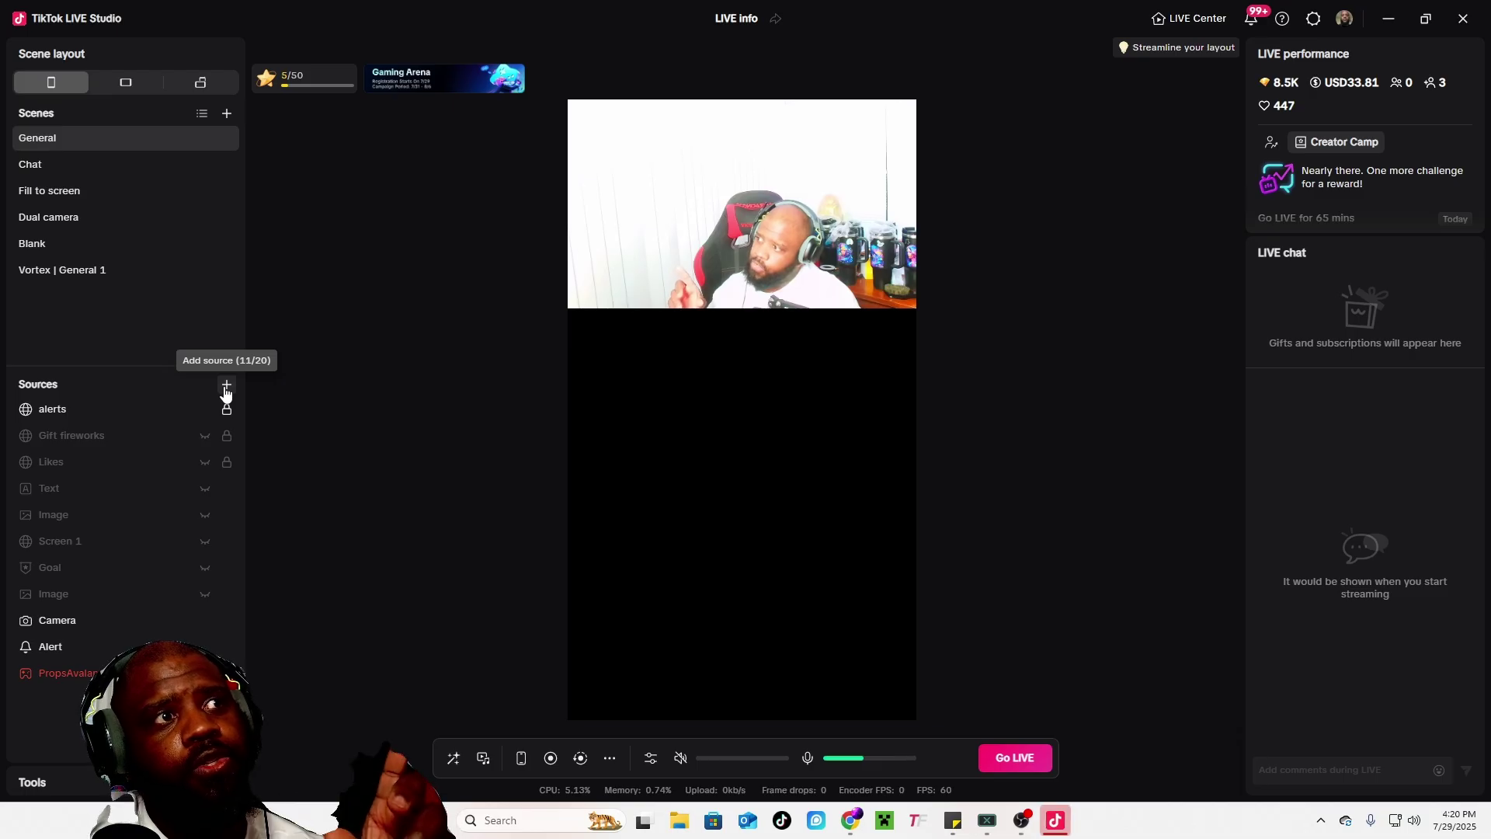
# Step: Add a Capture card source with OBS Virtual Camera as its video device to General
pyautogui.click(226, 386)
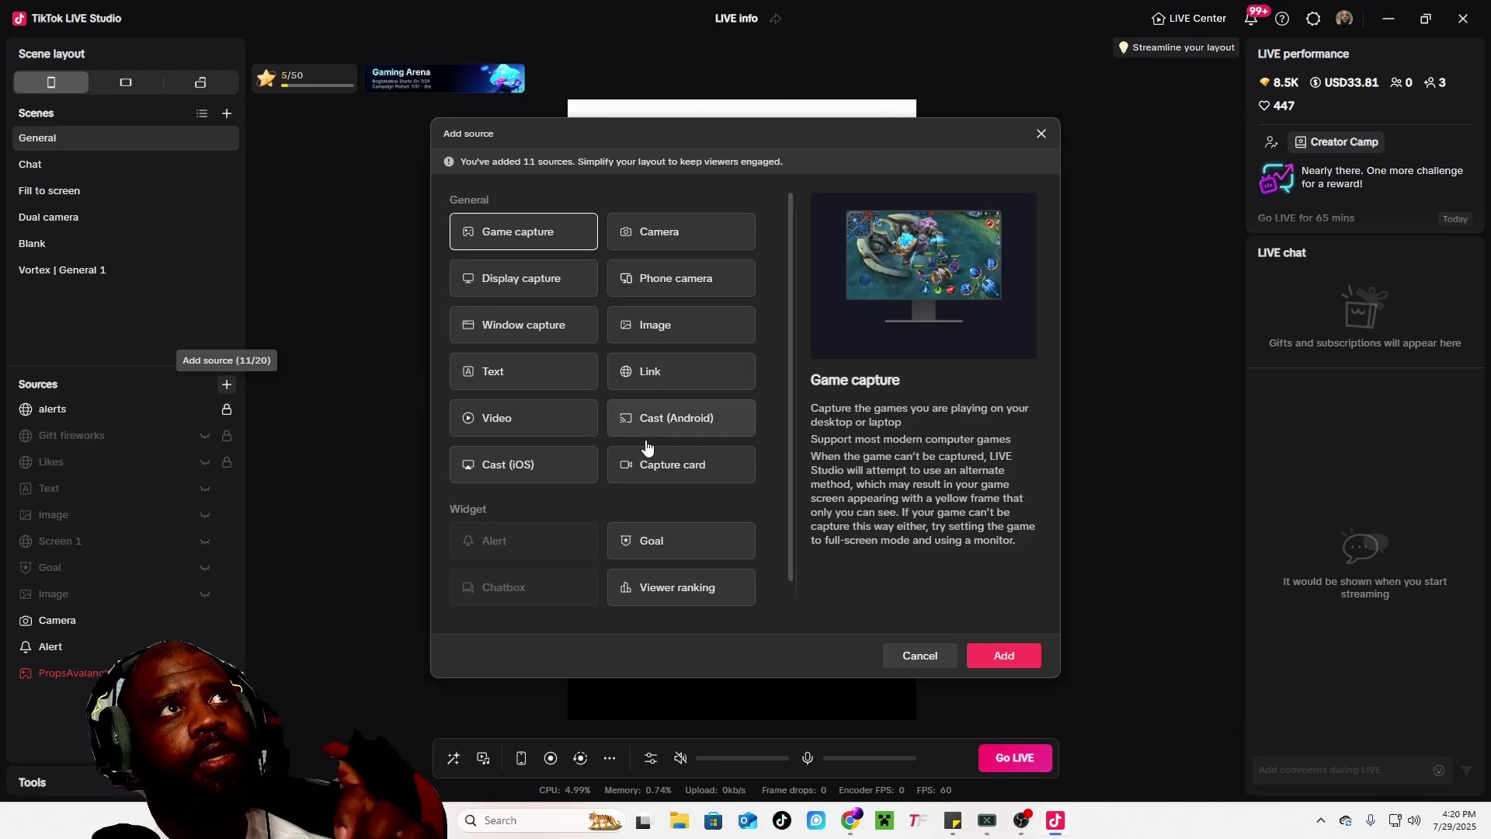
pyautogui.click(658, 472)
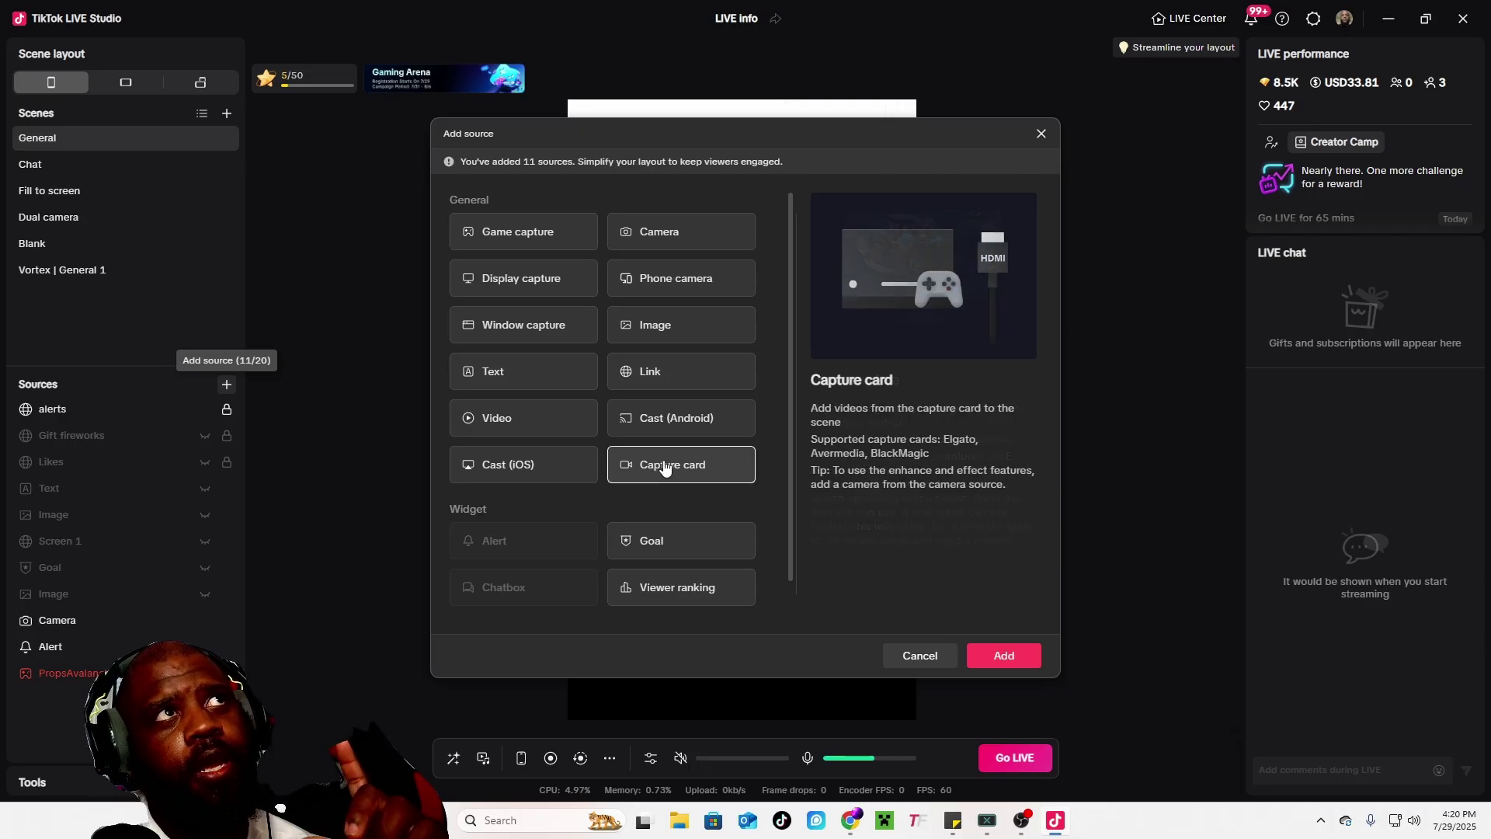
pyautogui.click(1004, 655)
pyautogui.click(766, 241)
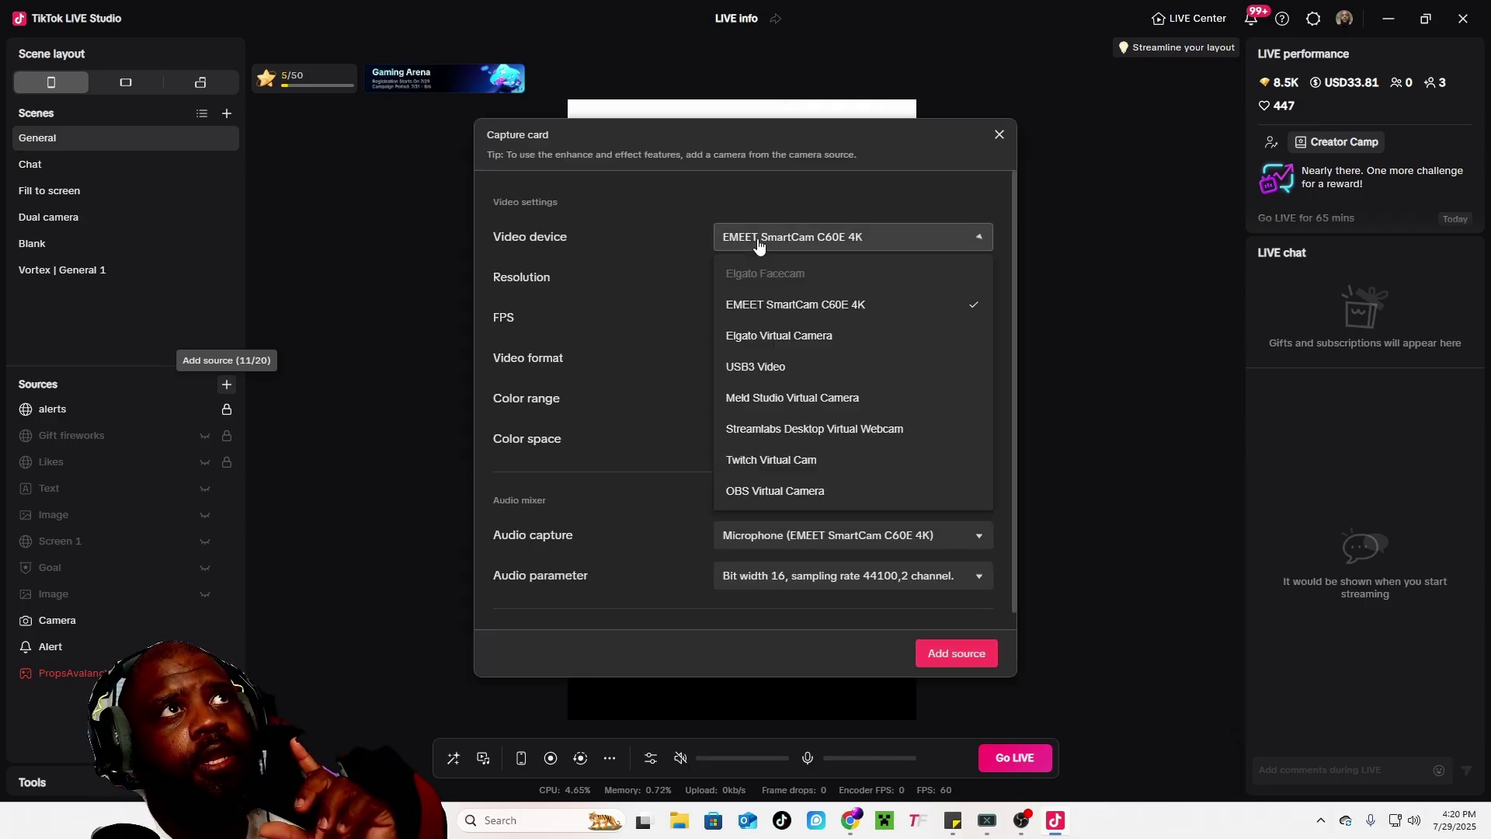
pyautogui.click(747, 491)
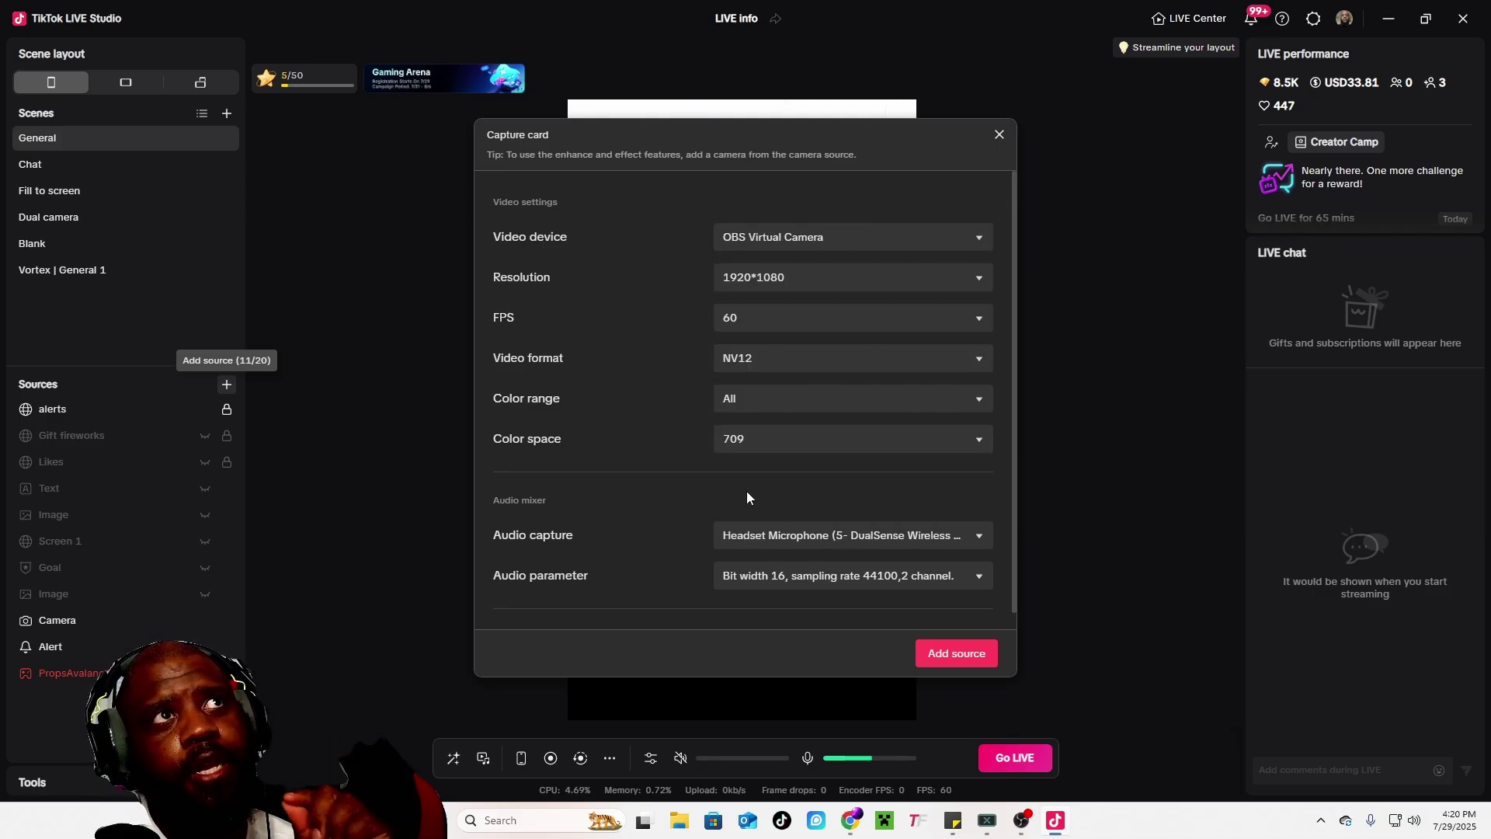
pyautogui.click(960, 656)
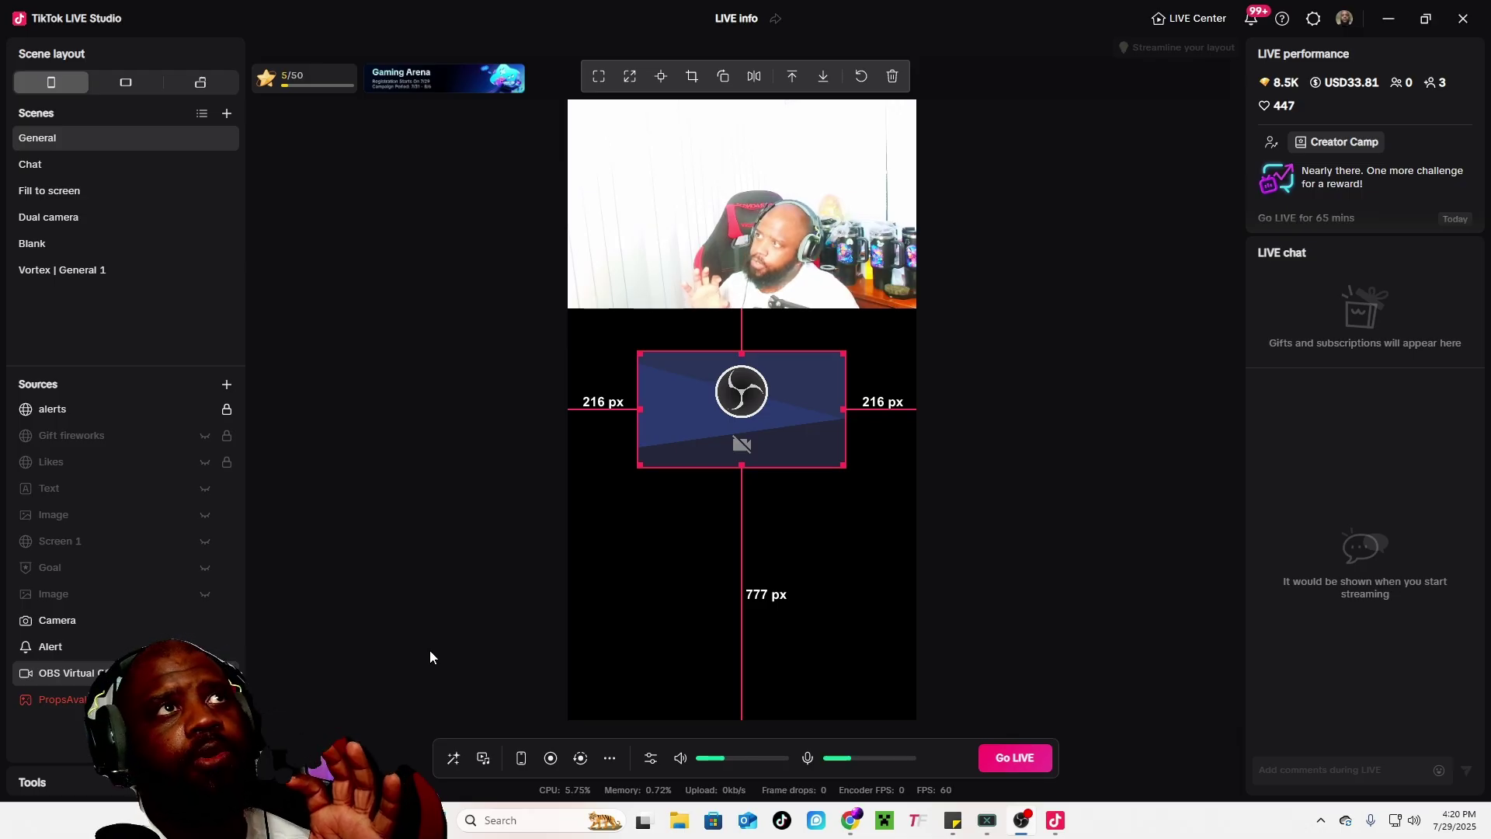
# Step: Mute the speaker audio and stretch the OBS Virtual Camera source full-width under the webcam
pyautogui.click(679, 759)
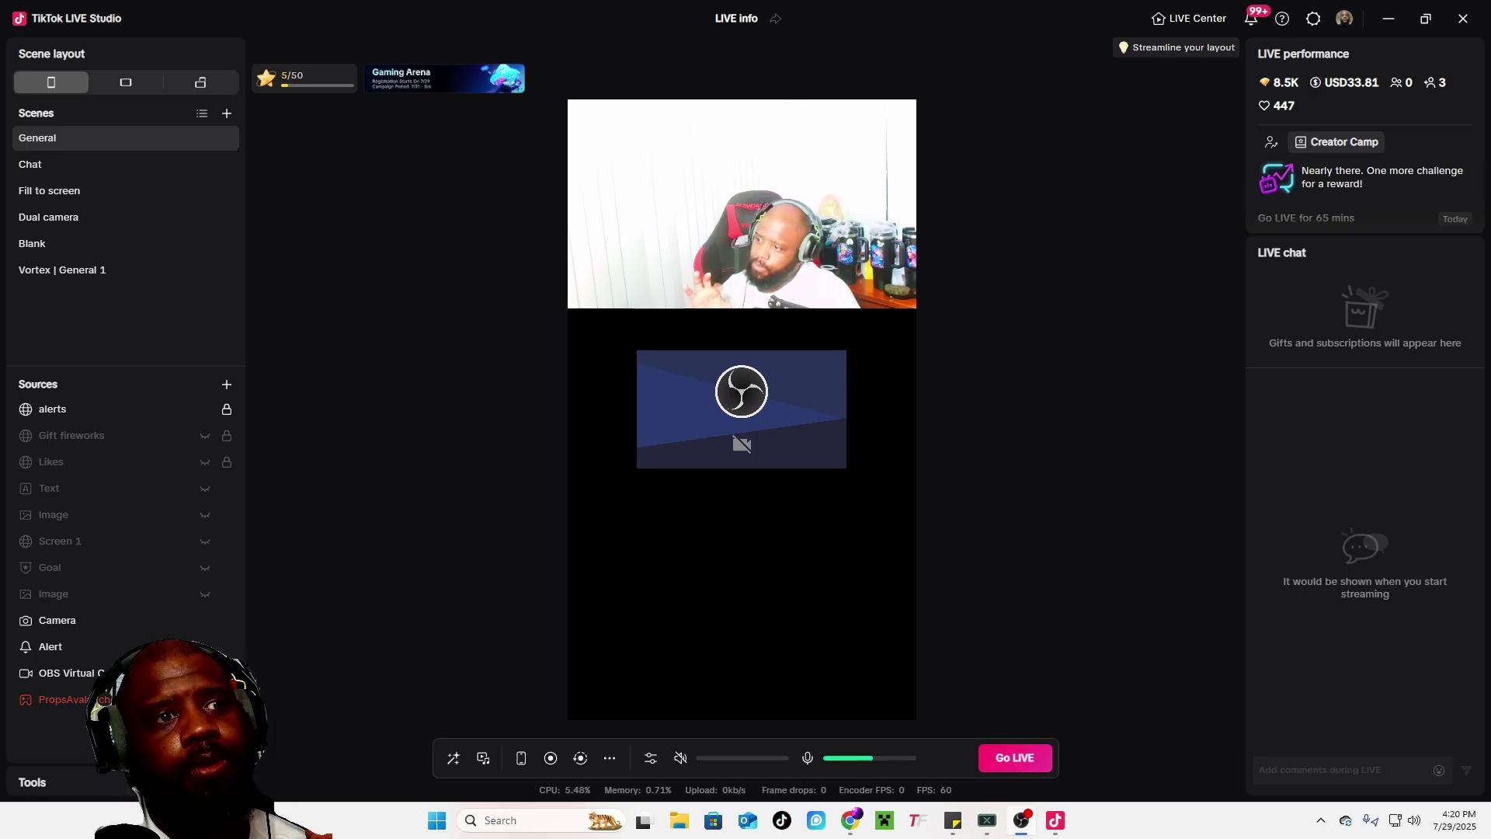
pyautogui.click(808, 454)
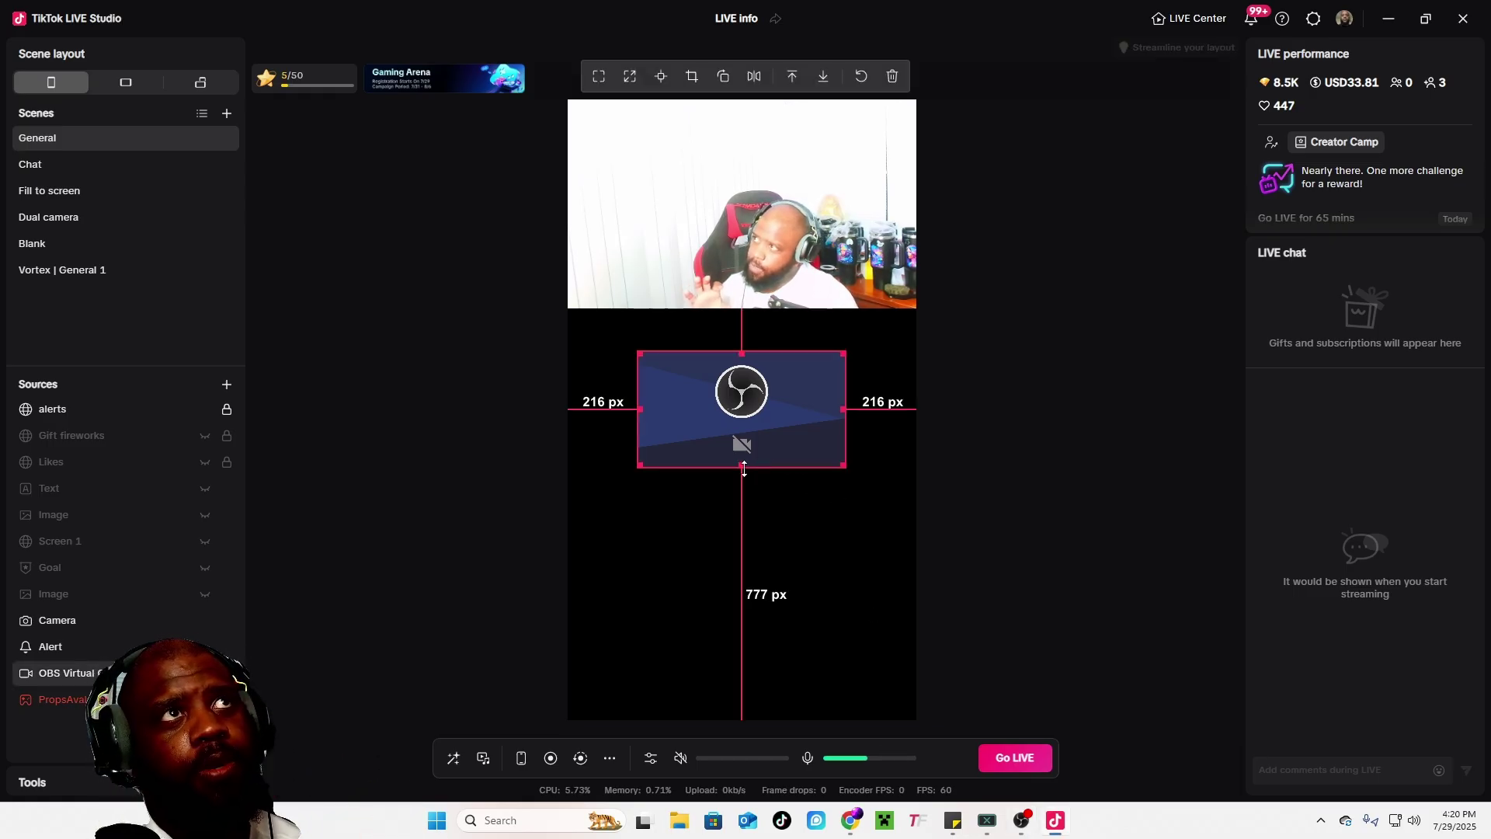
pyautogui.moveTo(743, 466); pyautogui.dragTo(719, 572)
pyautogui.moveTo(766, 515); pyautogui.dragTo(687, 474)
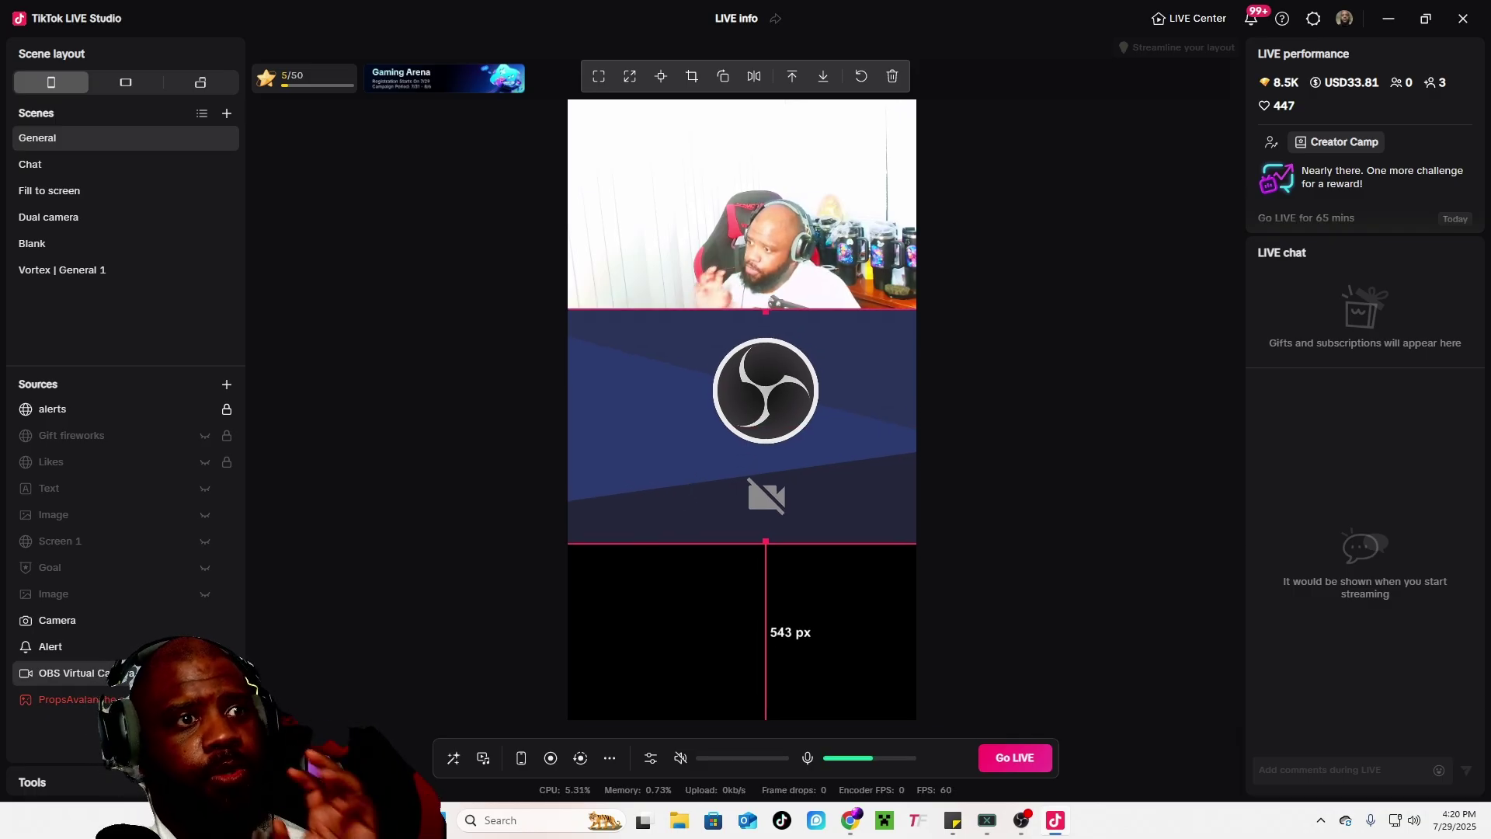